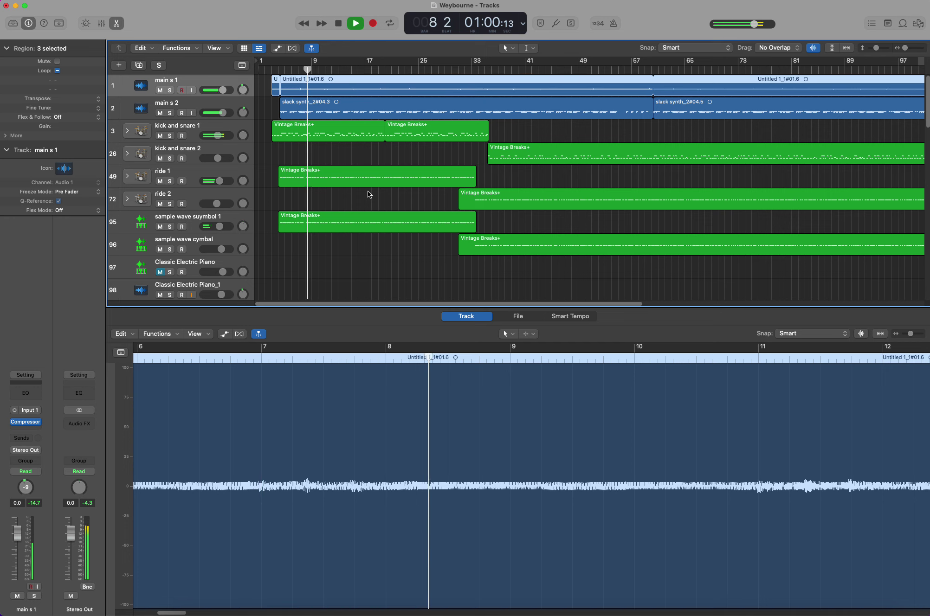
Look over the full arrangement and its tracks during playback, then stop and return the playhead to the start
{"action": "scroll", "coordinate": [369, 193], "scroll_direction": "down", "scroll_amount": 1}
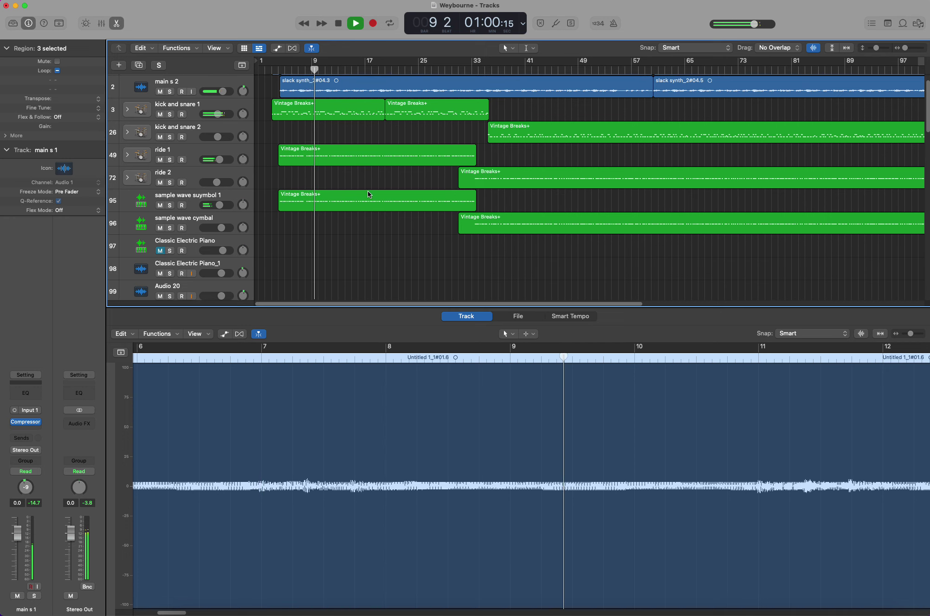
{"action": "scroll", "coordinate": [369, 193], "scroll_direction": "down", "scroll_amount": 1}
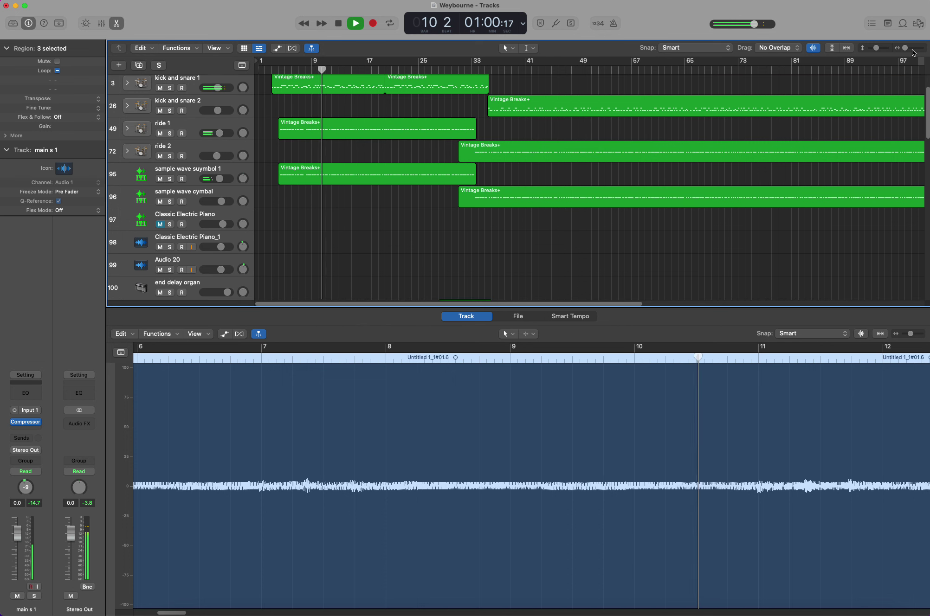
{"action": "left_click_drag", "start_coordinate": [905, 48], "coordinate": [900, 48]}
{"action": "scroll", "coordinate": [339, 203], "scroll_direction": "down", "scroll_amount": 10}
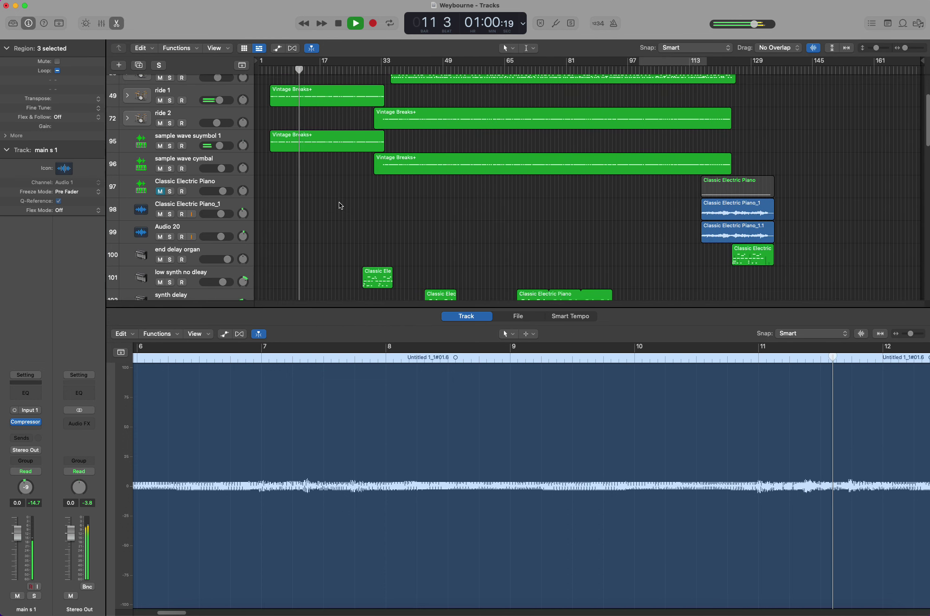
{"action": "scroll", "coordinate": [339, 203], "scroll_direction": "up", "scroll_amount": 15}
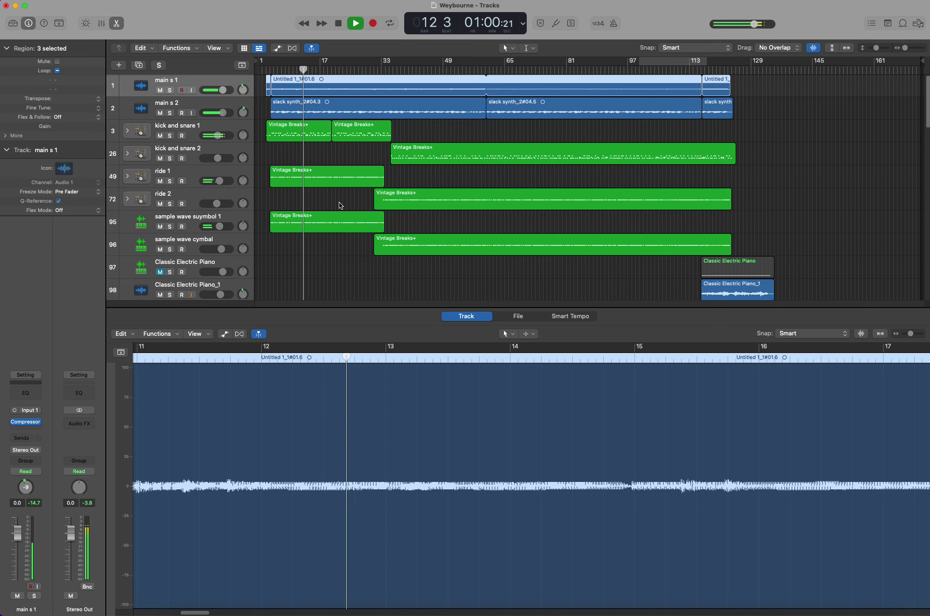
{"action": "key", "text": "space"}
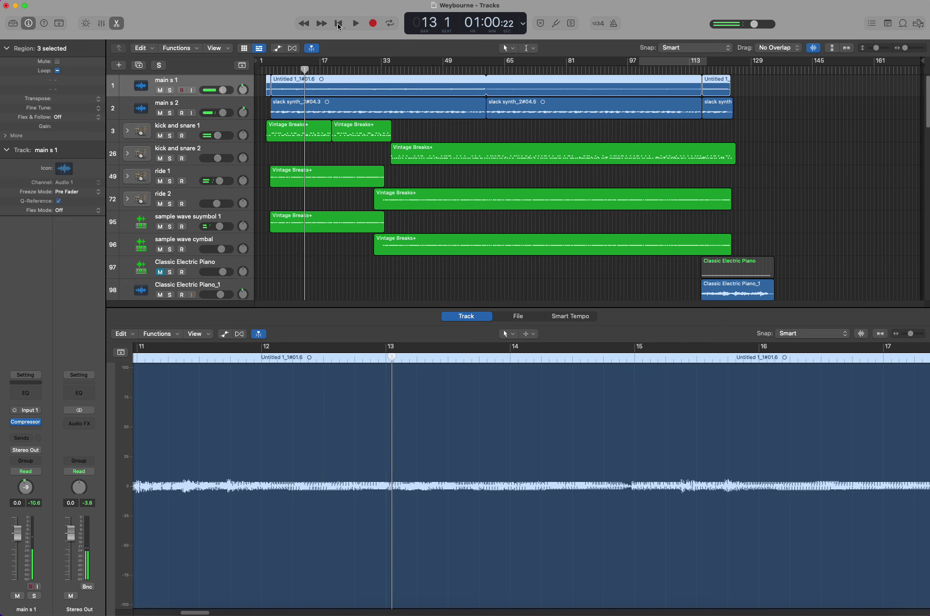
{"action": "left_click", "coordinate": [338, 24]}
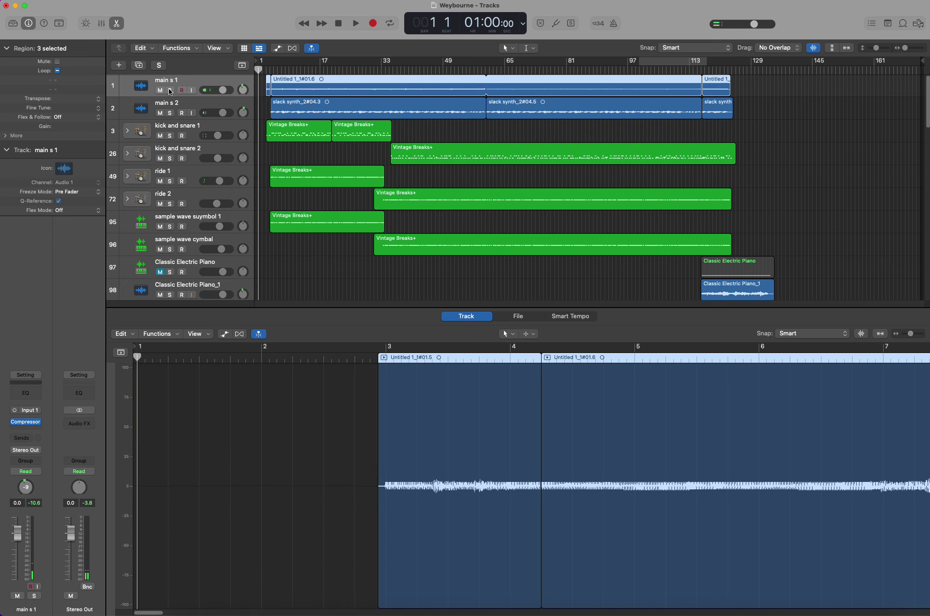
Solo the main s 1 track and audition it from the start of the project, pausing and resuming playback around bar 8
{"action": "left_click", "coordinate": [170, 90]}
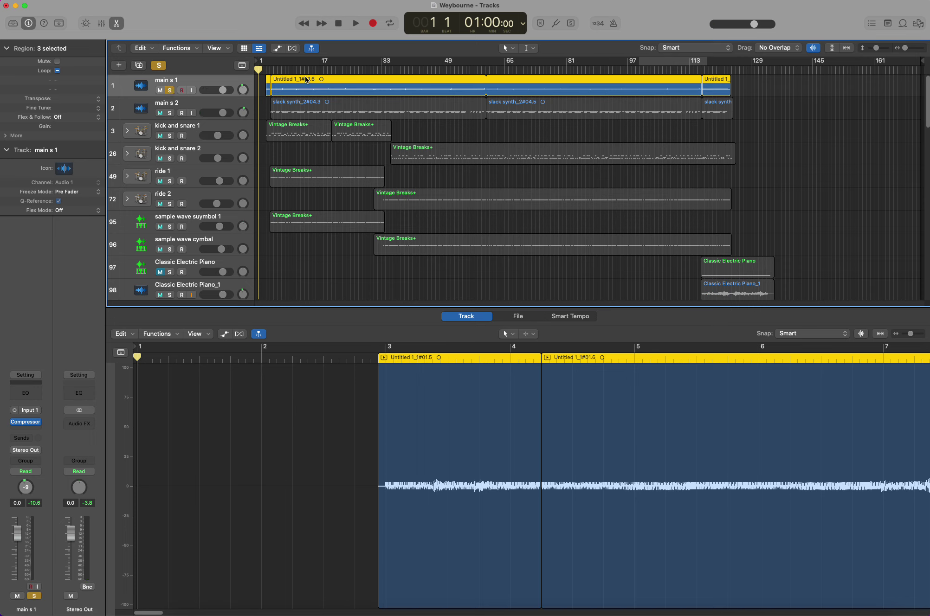
{"action": "key", "text": "space"}
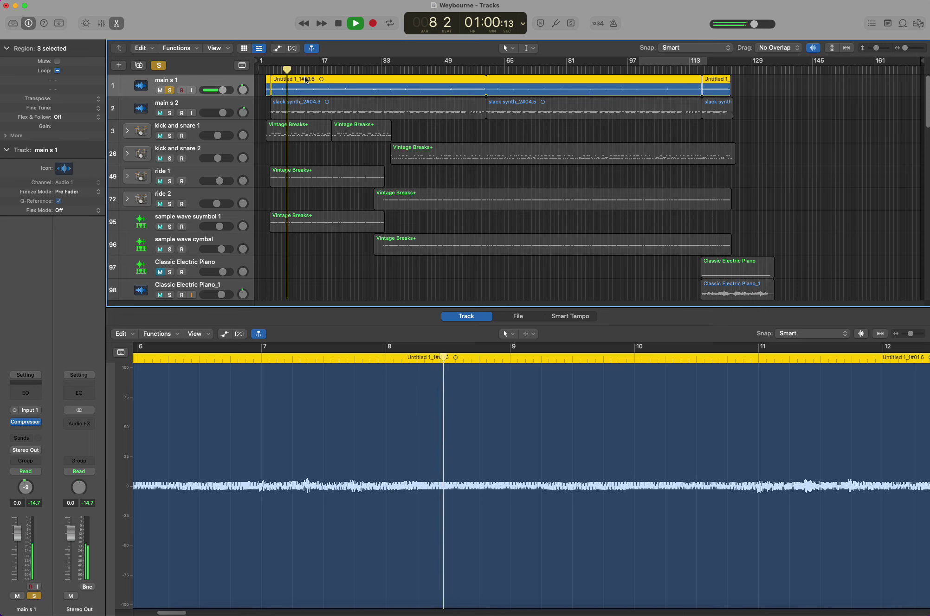
{"action": "key", "text": "space"}
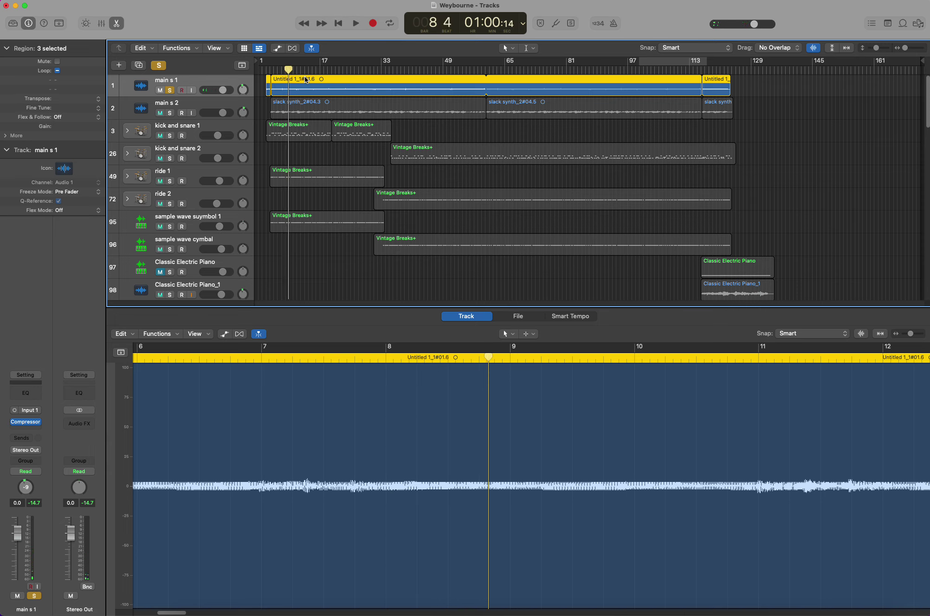
{"action": "key", "text": "space"}
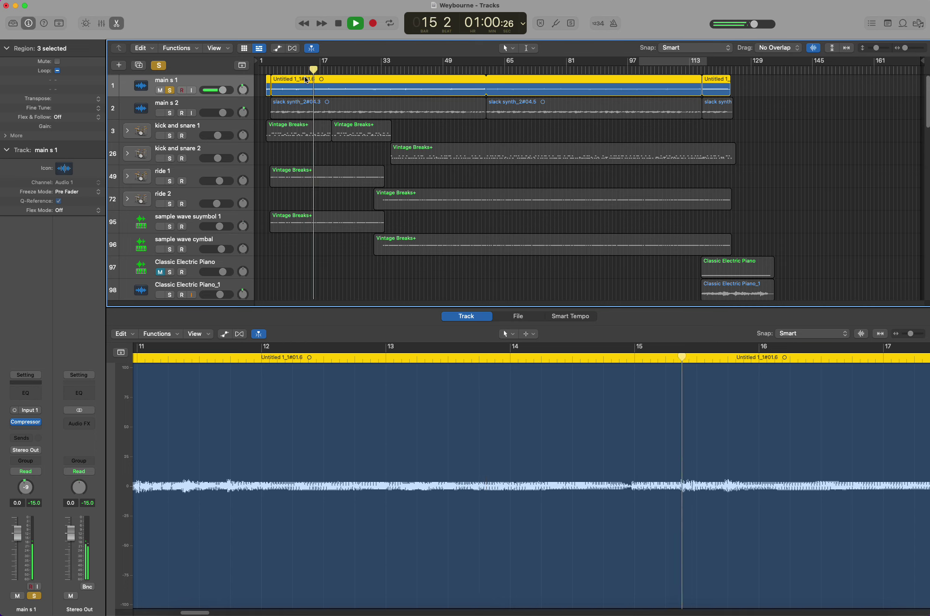
Add main s 2 to the solo and play both main synth tracks together from the start
{"action": "left_click", "coordinate": [172, 113]}
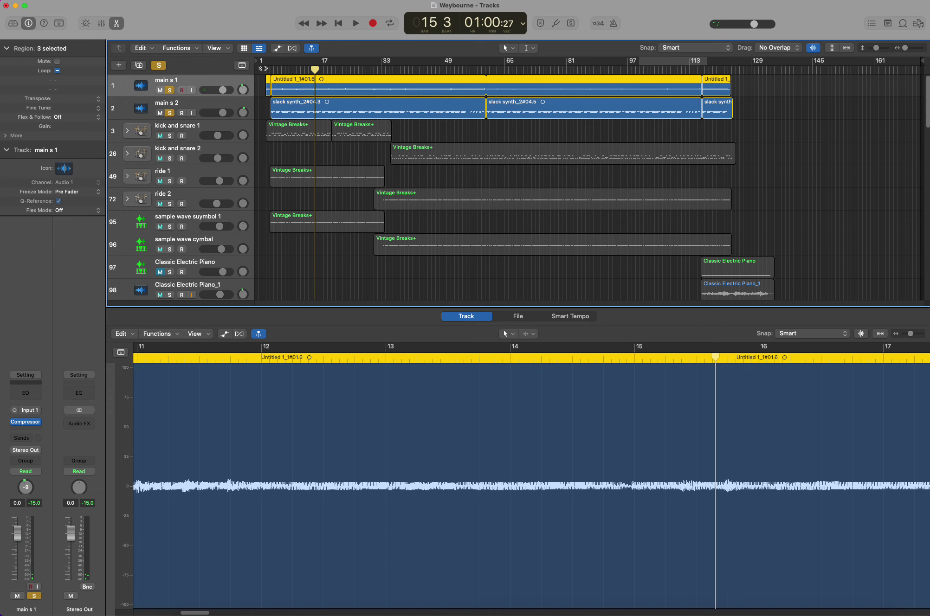
{"action": "key", "text": "Return"}
{"action": "key", "text": "space"}
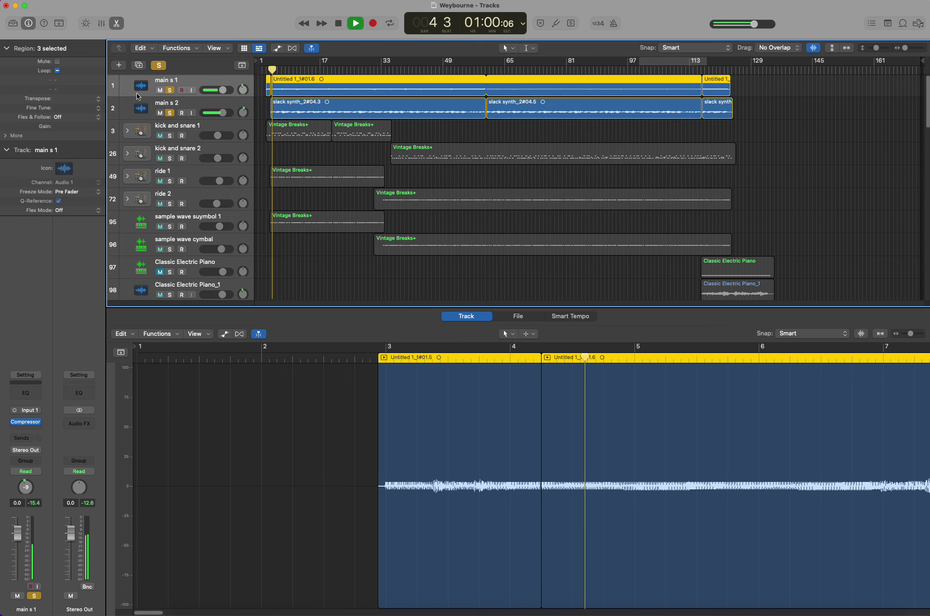
Compare main s 2 alone with both synths by toggling main s 1's solo, then stop and return to the start
{"action": "left_click", "coordinate": [171, 91]}
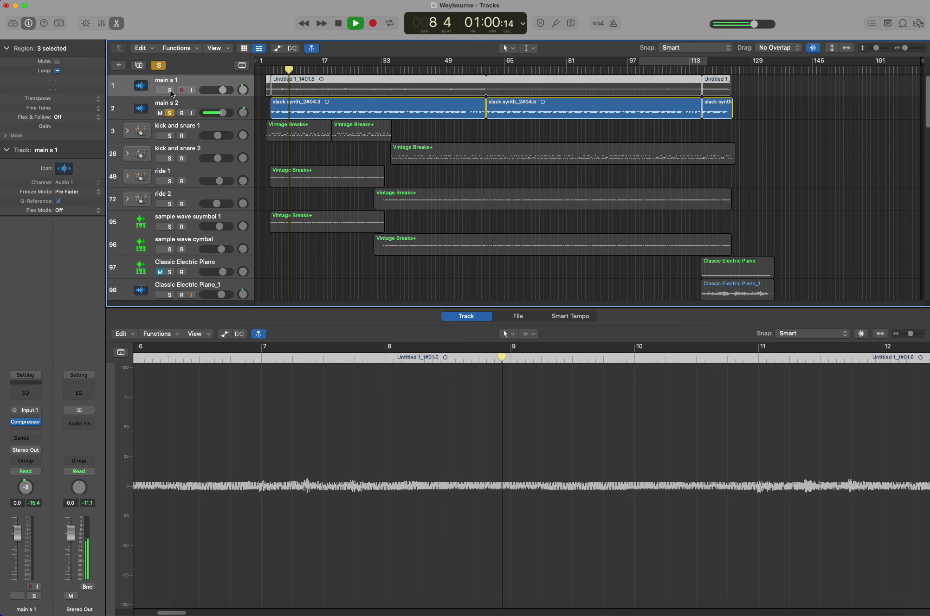
{"action": "left_click", "coordinate": [170, 90]}
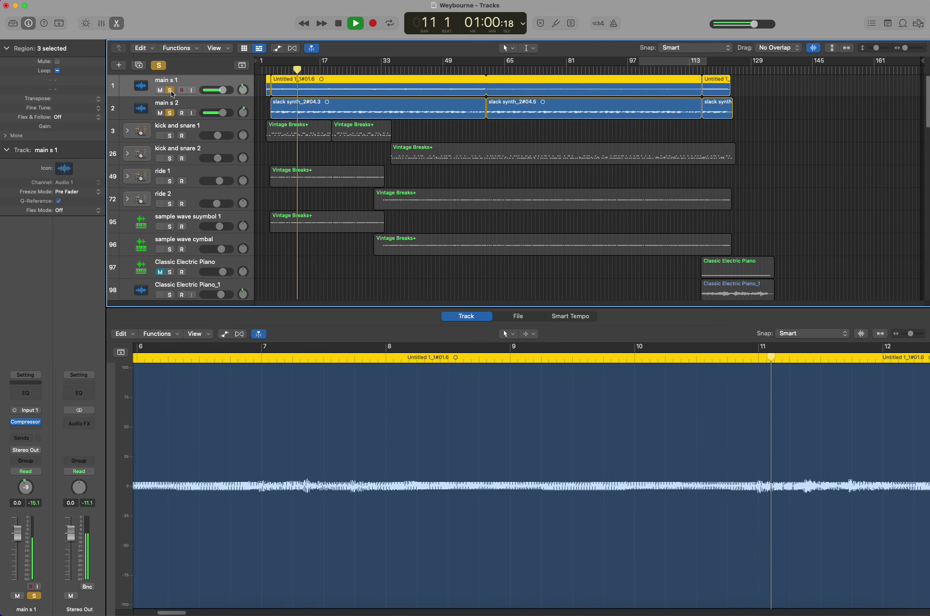
{"action": "key", "text": "space"}
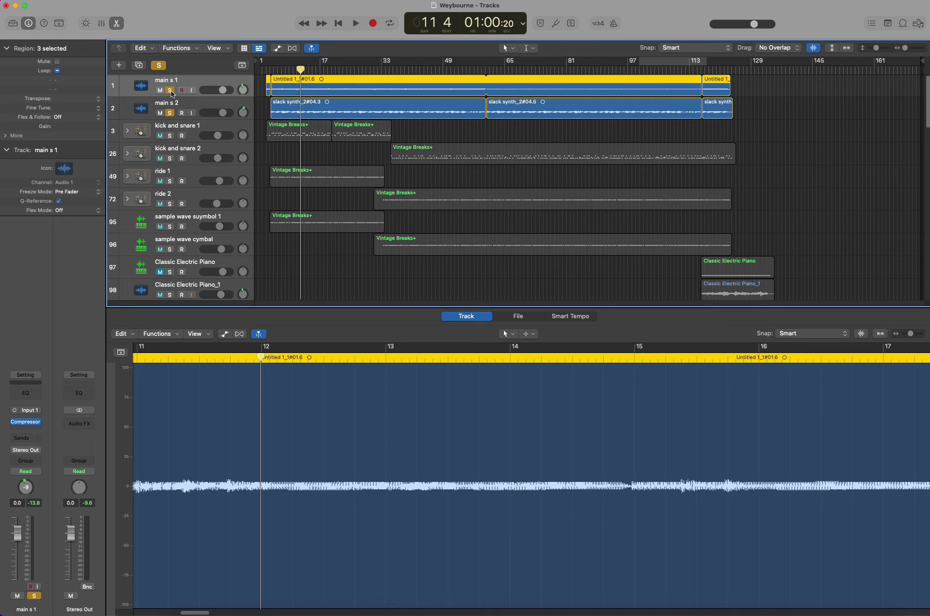
{"action": "left_click", "coordinate": [339, 27]}
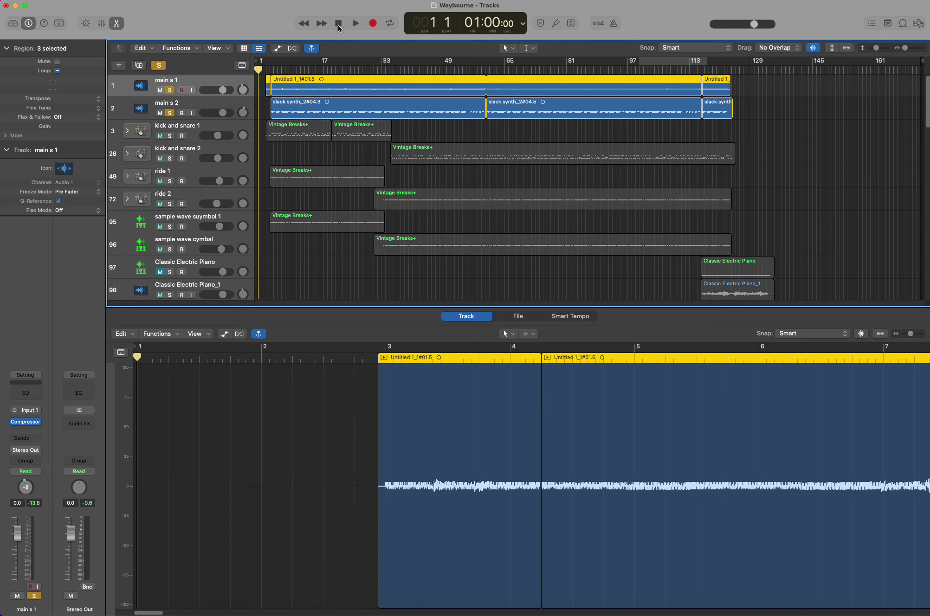
Solo kick and snare 1 and ride 1 alongside the synths, play from the start, and select the kick and snare 1 track
{"action": "left_click", "coordinate": [170, 136]}
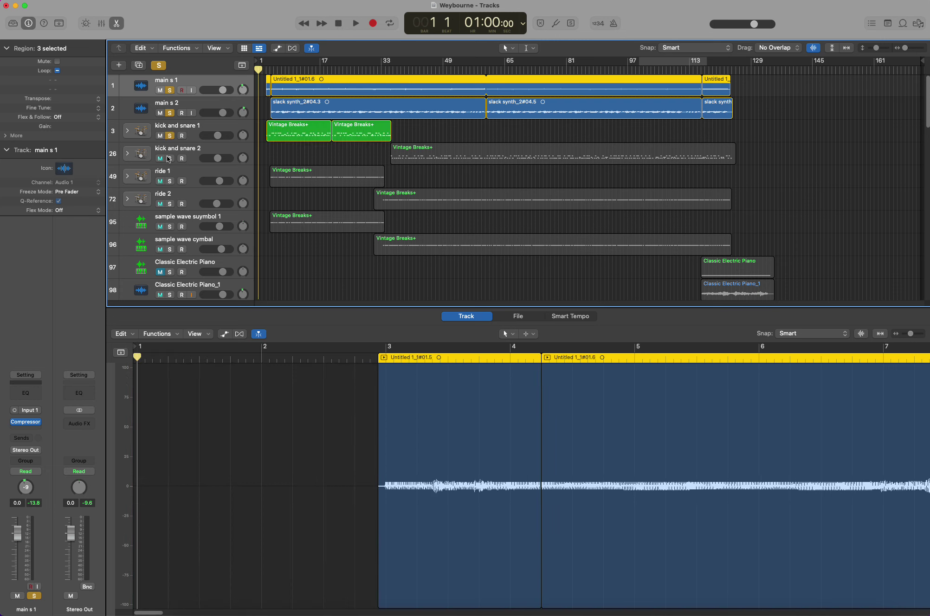
{"action": "left_click", "coordinate": [170, 181]}
{"action": "key", "text": "space"}
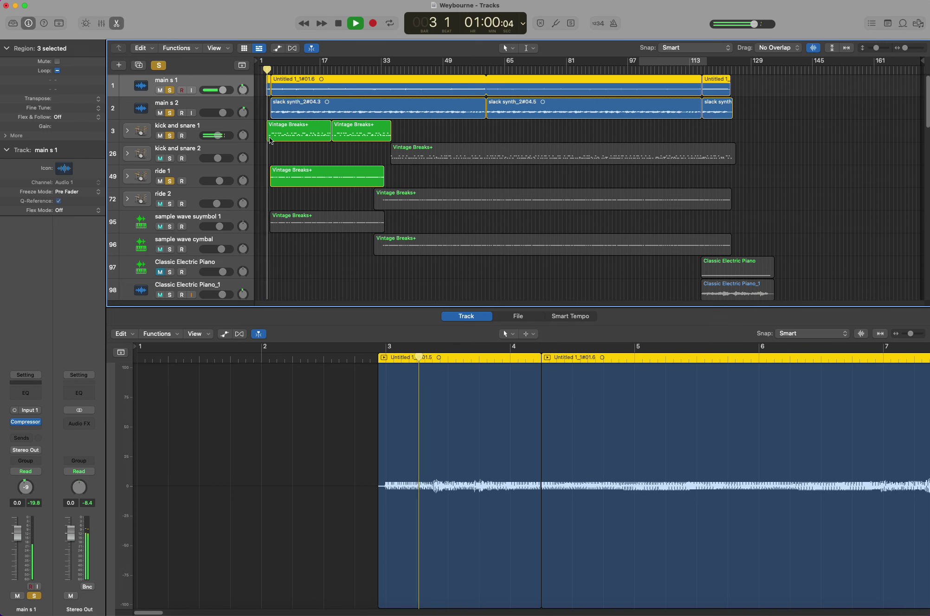
{"action": "left_click", "coordinate": [237, 125]}
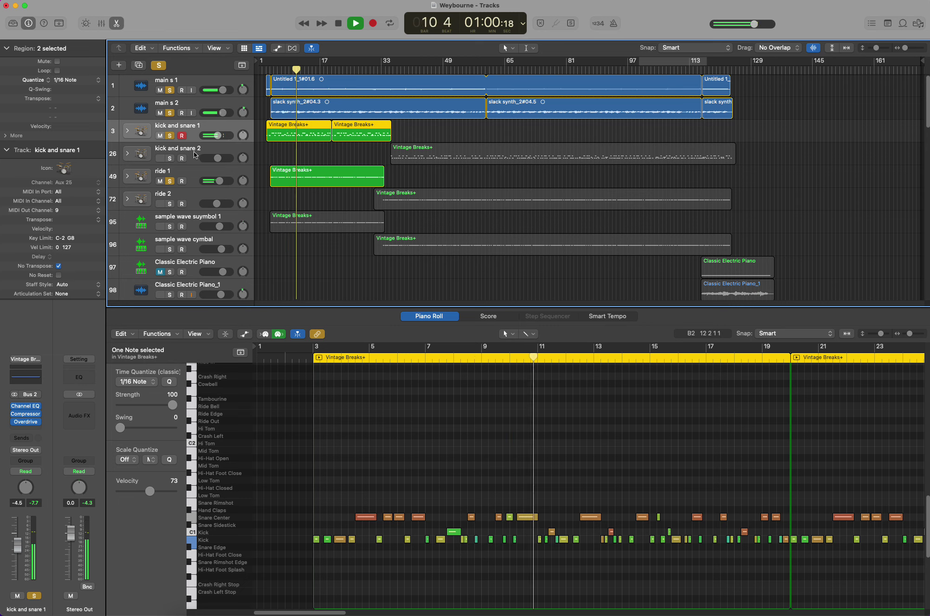
Remove main s 1 and main s 2 from the solo to hear only the drums, then stop playback
{"action": "left_click", "coordinate": [170, 112]}
{"action": "left_click", "coordinate": [170, 90]}
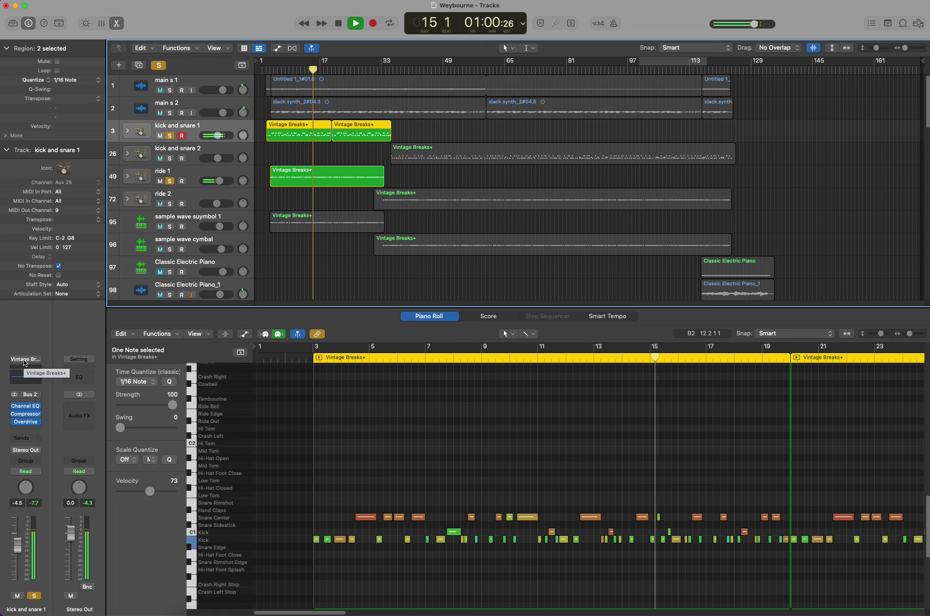
{"action": "key", "text": "space"}
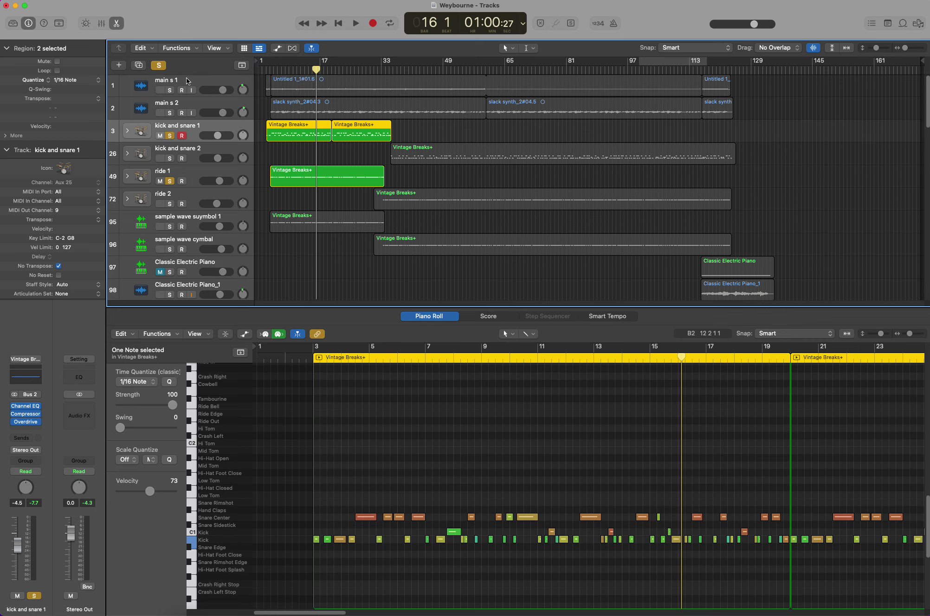
Clear all solos, solo and select the sample wave suymbol 1 track, and place the playhead at bar 4
{"action": "left_click", "coordinate": [158, 67]}
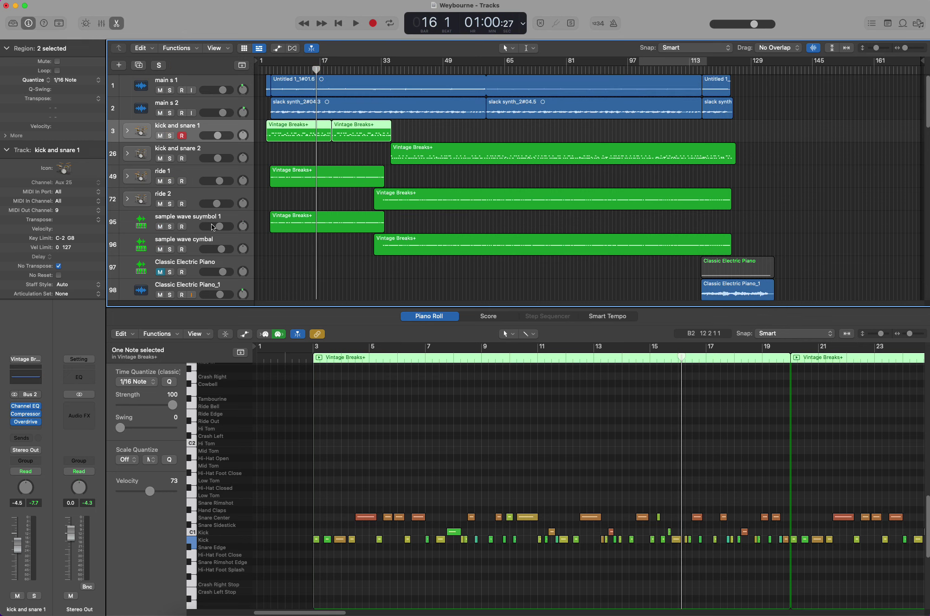
{"action": "left_click", "coordinate": [171, 226]}
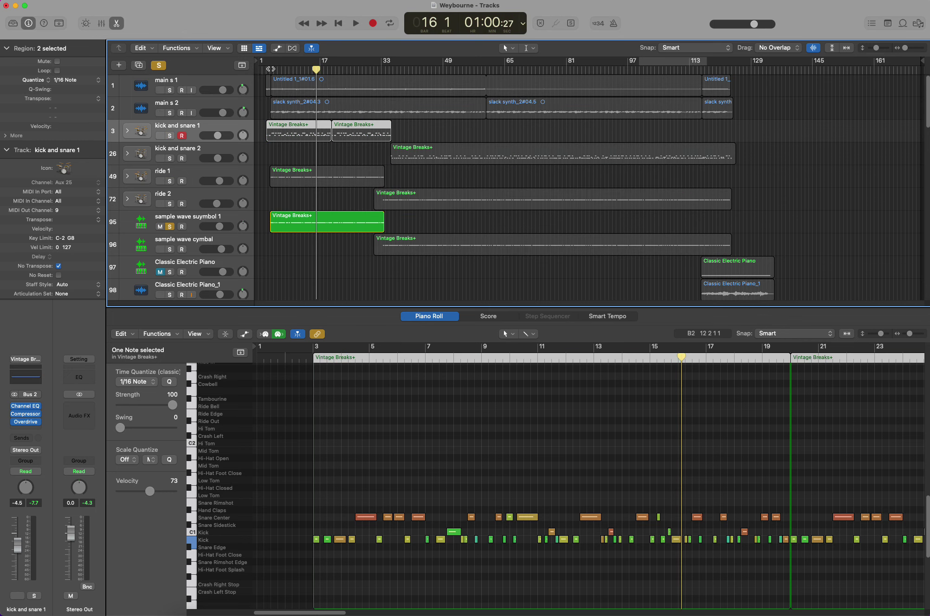
{"action": "left_click", "coordinate": [270, 69]}
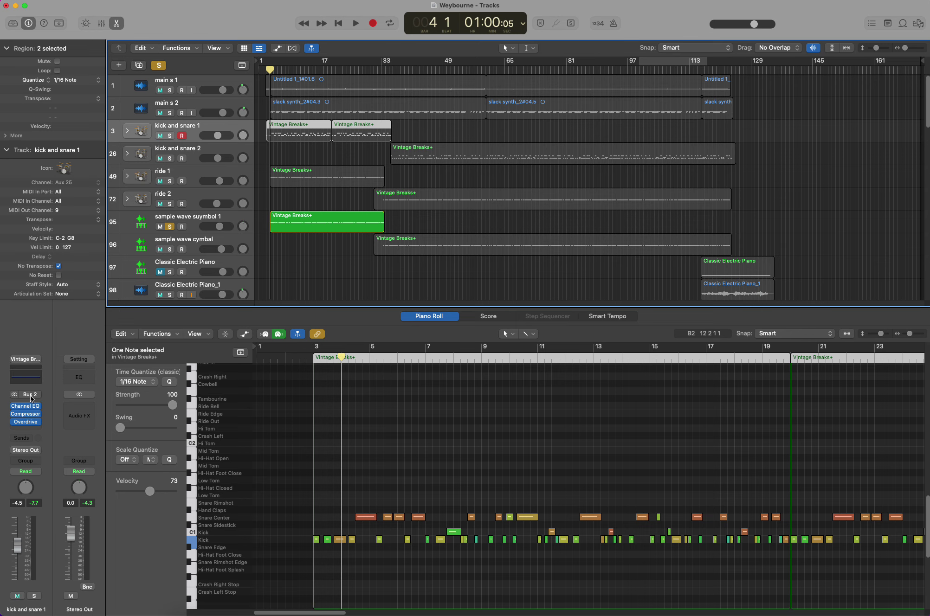
{"action": "left_click", "coordinate": [187, 220]}
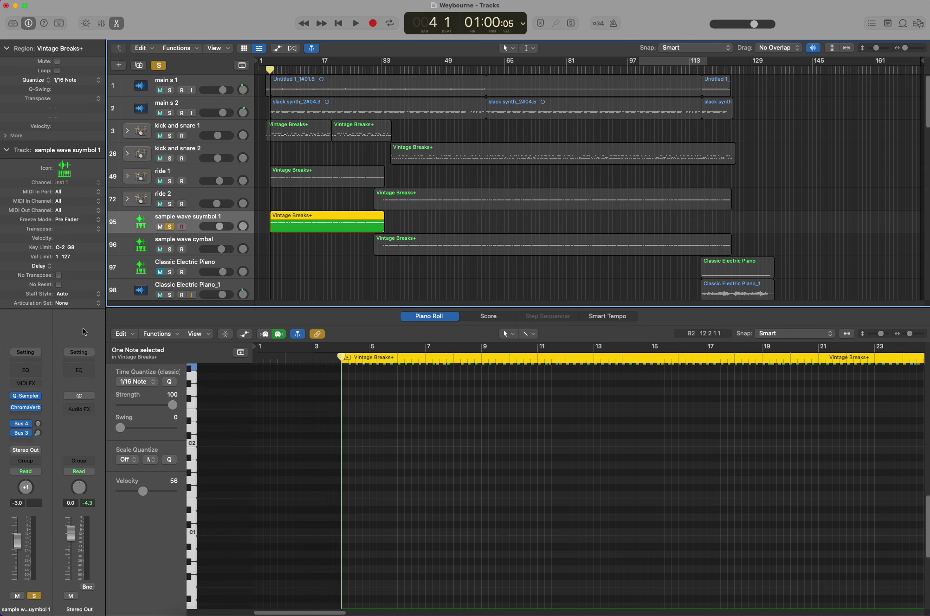
Open the sample wave suymbol 1 track's Quick Sampler and audition its sample by repeatedly playing the F note on the Musical Typing keyboard
{"action": "left_click", "coordinate": [33, 395]}
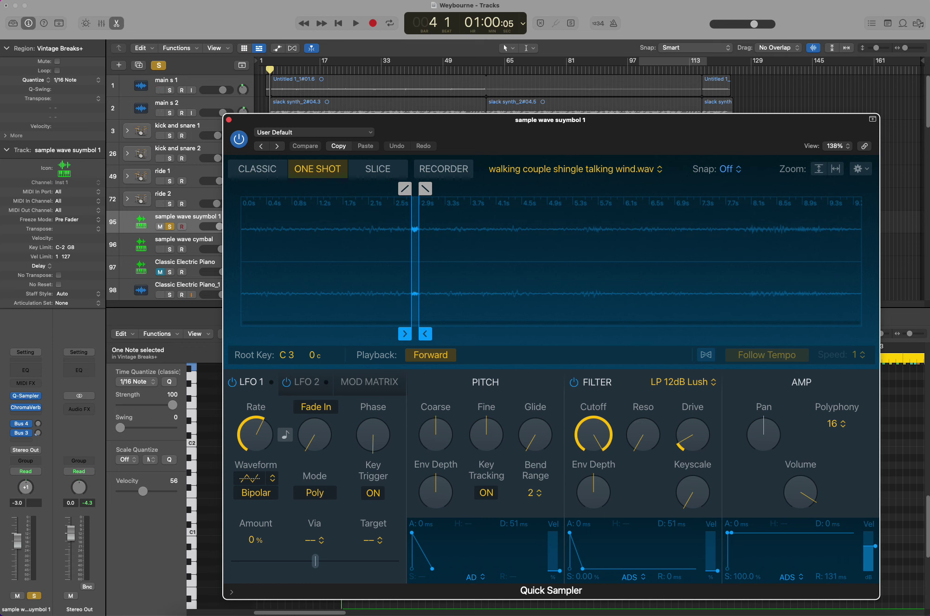
{"action": "left_click", "coordinate": [1, 0]}
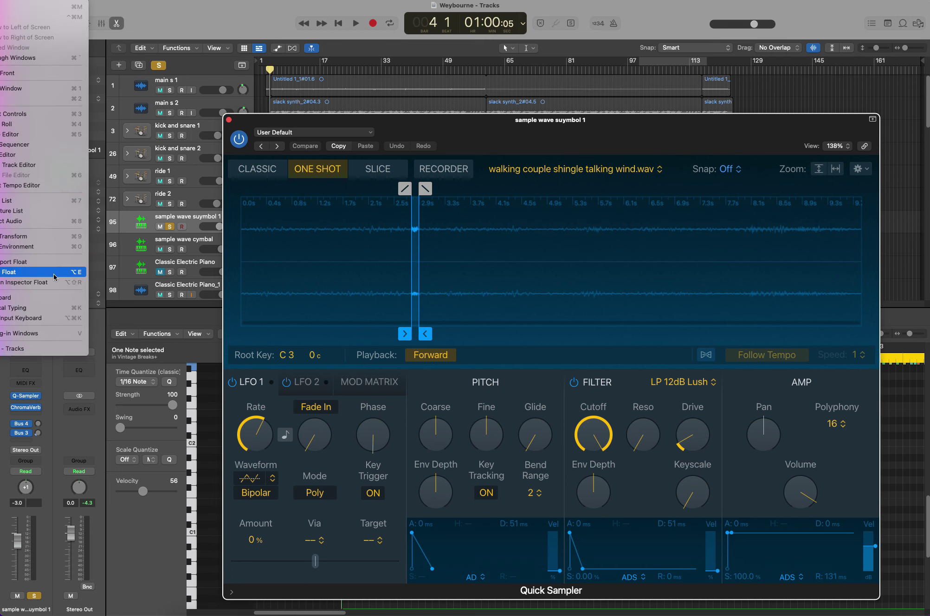
{"action": "left_click", "coordinate": [32, 308]}
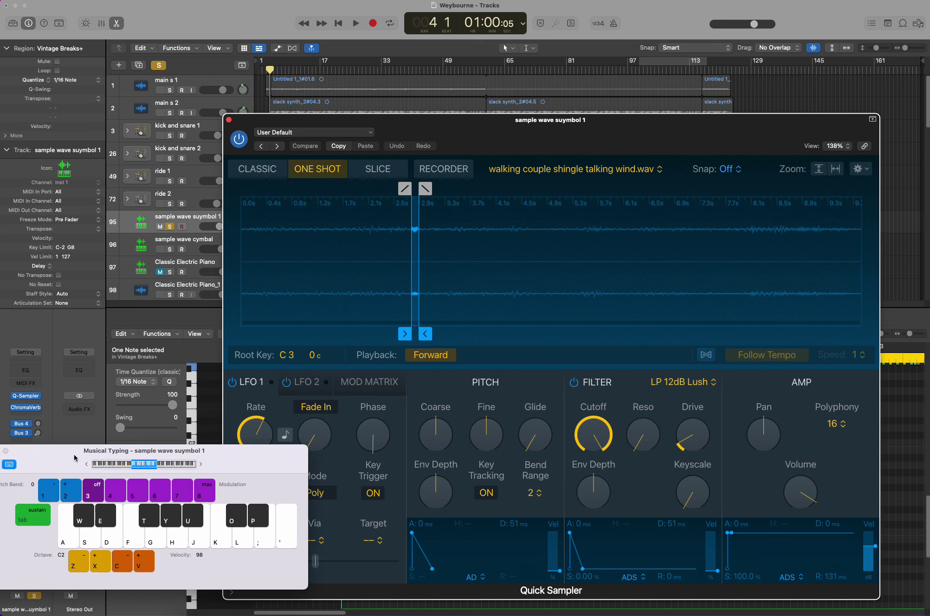
{"action": "left_click", "coordinate": [132, 539]}
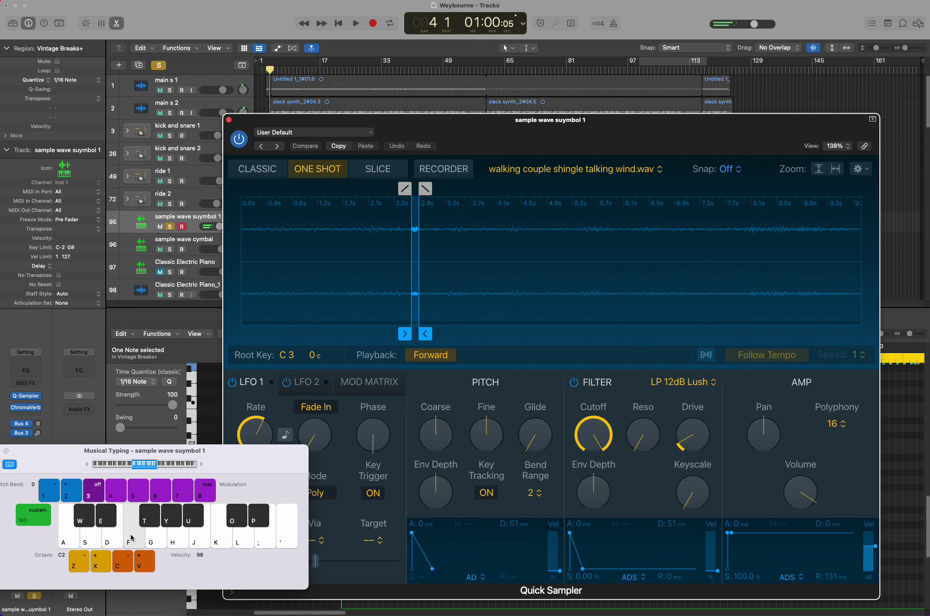
{"action": "left_click", "coordinate": [132, 539]}
{"action": "left_click", "coordinate": [132, 538]}
{"action": "left_click", "coordinate": [132, 538]}
{"action": "left_click", "coordinate": [132, 538]}
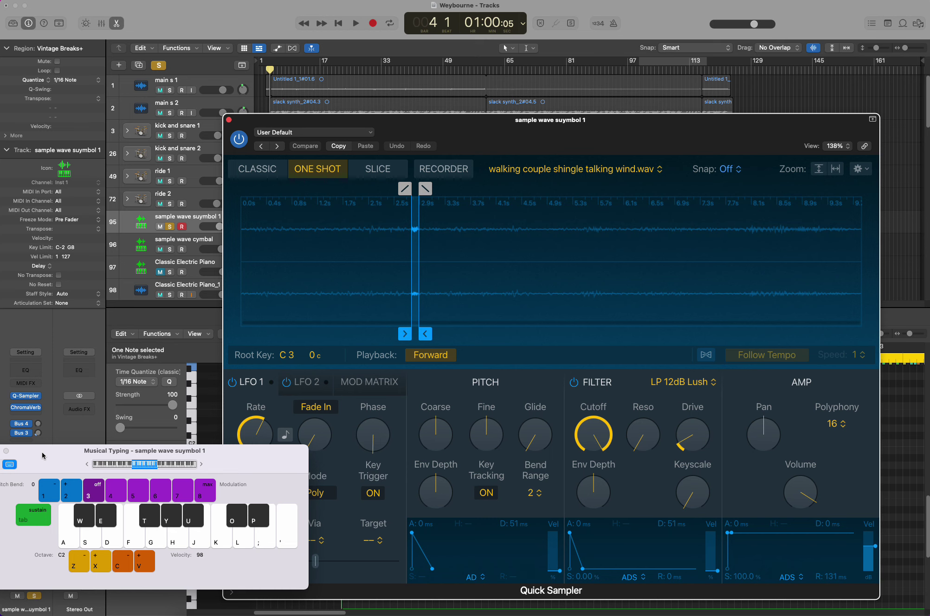
Close the Musical Typing keyboard and the Quick Sampler window
{"action": "left_click_drag", "start_coordinate": [42, 452], "coordinate": [118, 461]}
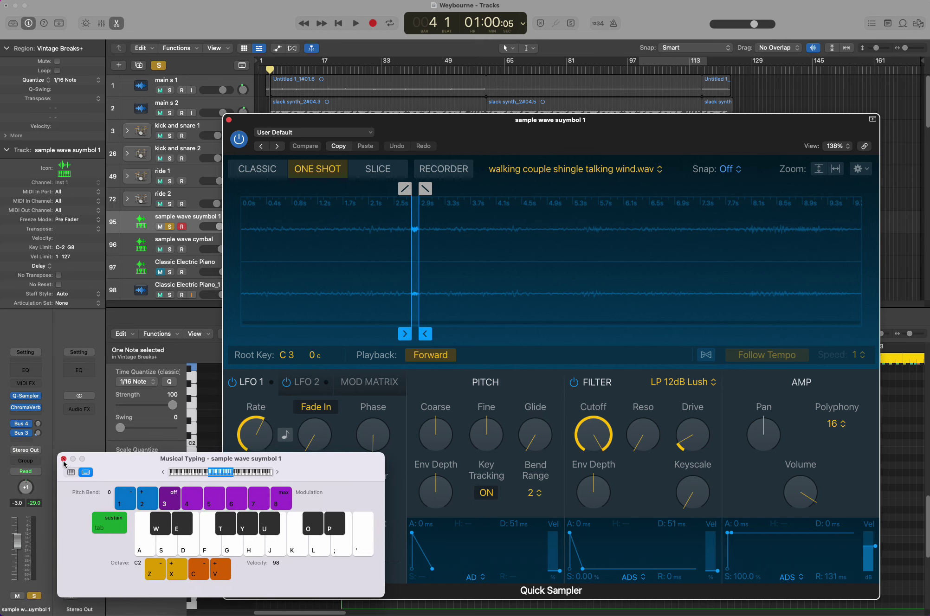
{"action": "left_click", "coordinate": [64, 459]}
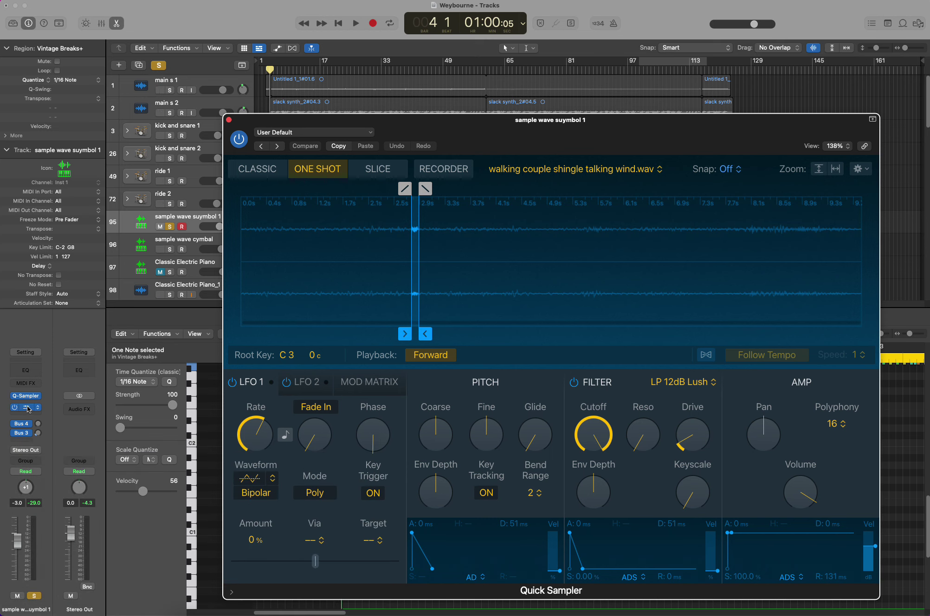
{"action": "left_click", "coordinate": [229, 120]}
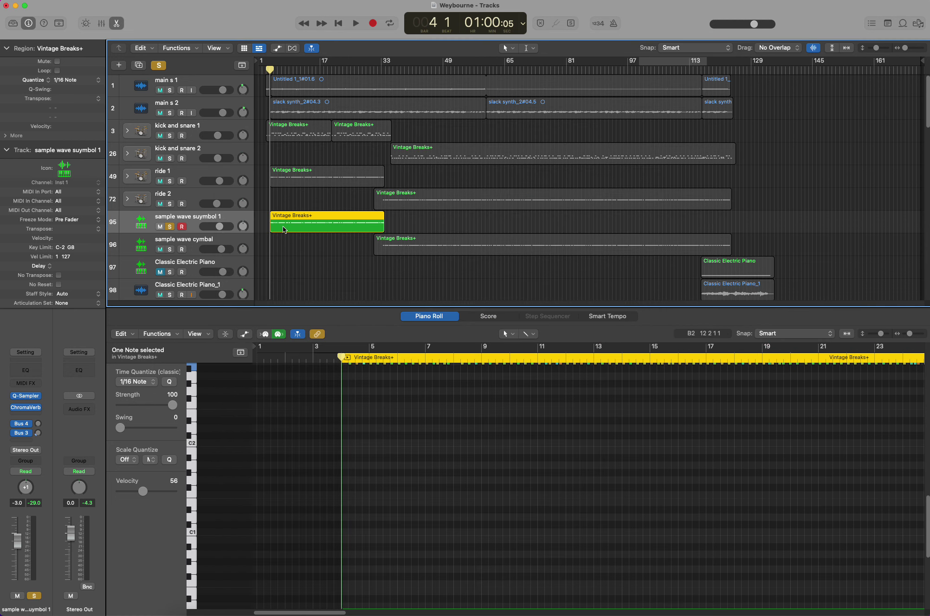
Play the sample wave suymbol 1 track from bar 4 with ride 1 also soloed, then remove ride 1 from the solo
{"action": "left_click", "coordinate": [169, 181]}
{"action": "key", "text": "space"}
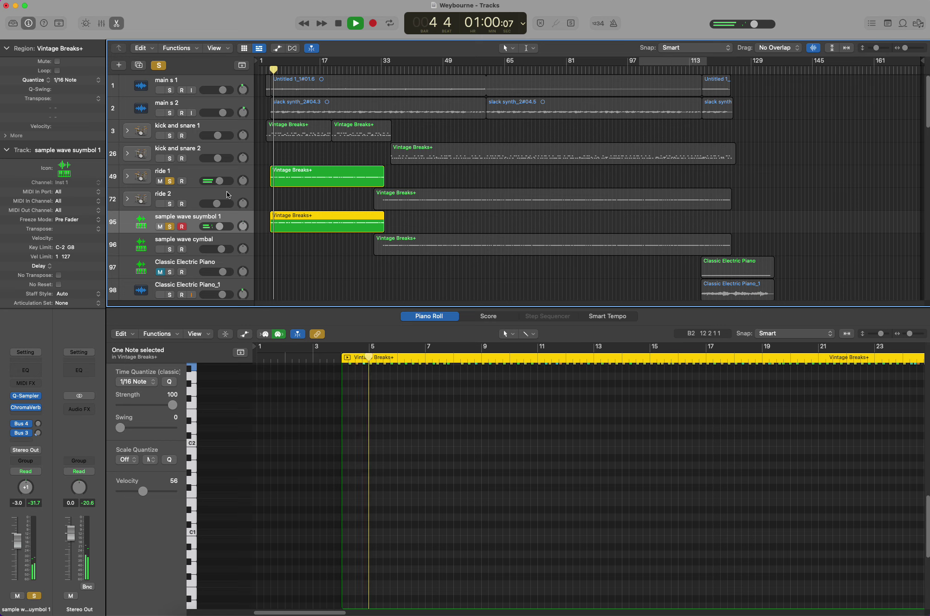
{"action": "left_click", "coordinate": [172, 183]}
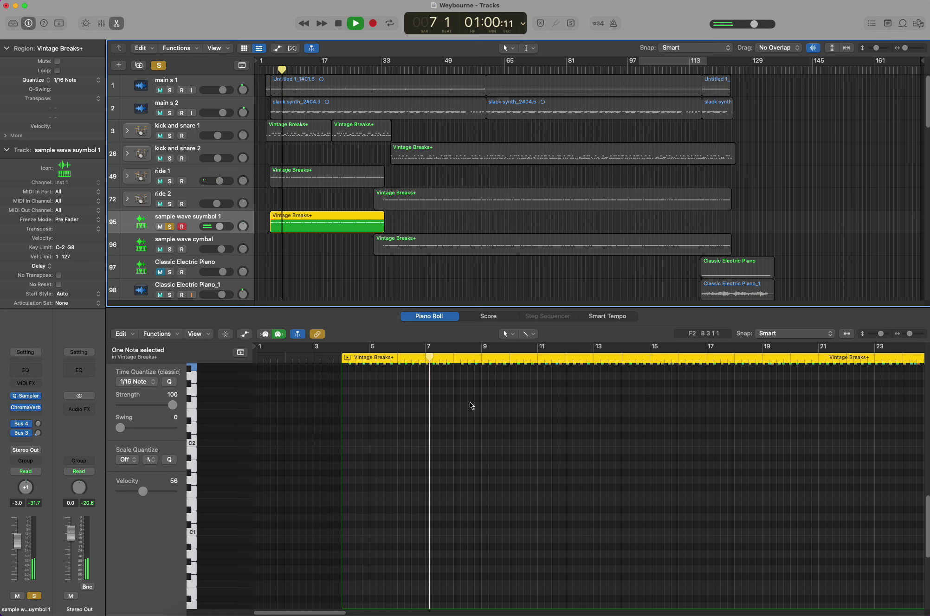
Compare the Piano Roll notes of the sample wave suymbol 1 and ride 1 regions, ending with sample wave suymbol 1 selected
{"action": "scroll", "coordinate": [469, 402], "scroll_direction": "down", "scroll_amount": 2}
{"action": "scroll", "coordinate": [468, 403], "scroll_direction": "up", "scroll_amount": 6}
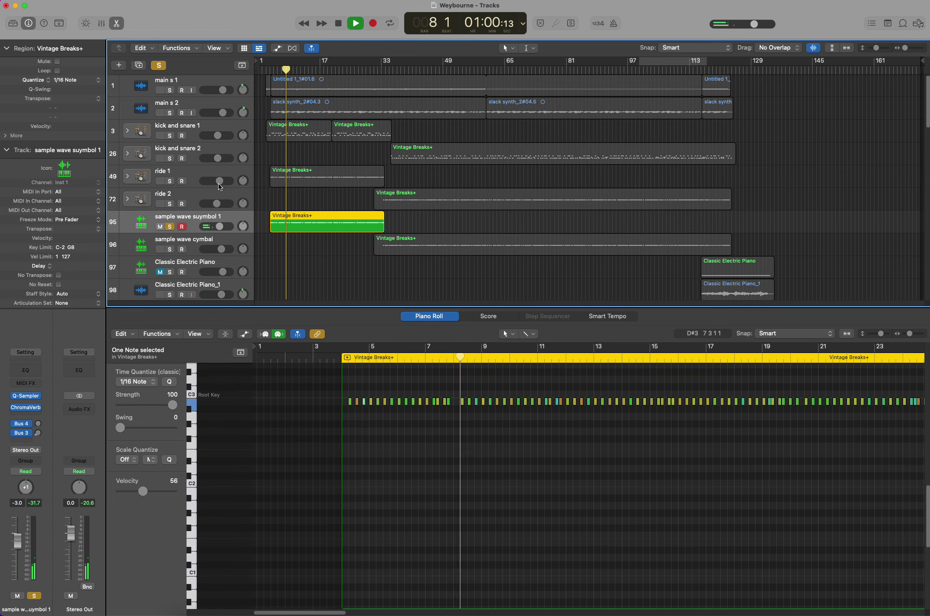
{"action": "left_click", "coordinate": [199, 174]}
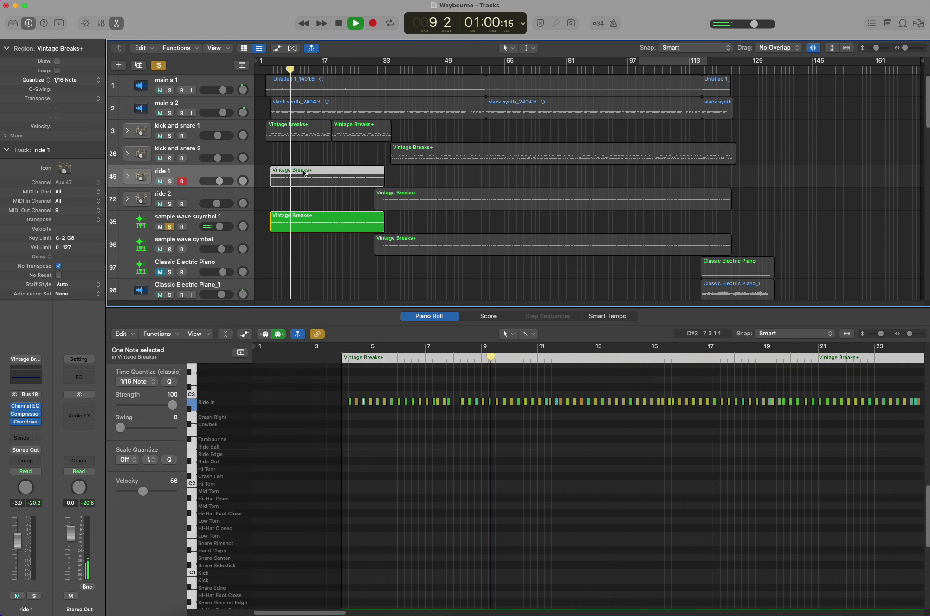
{"action": "left_click", "coordinate": [243, 215]}
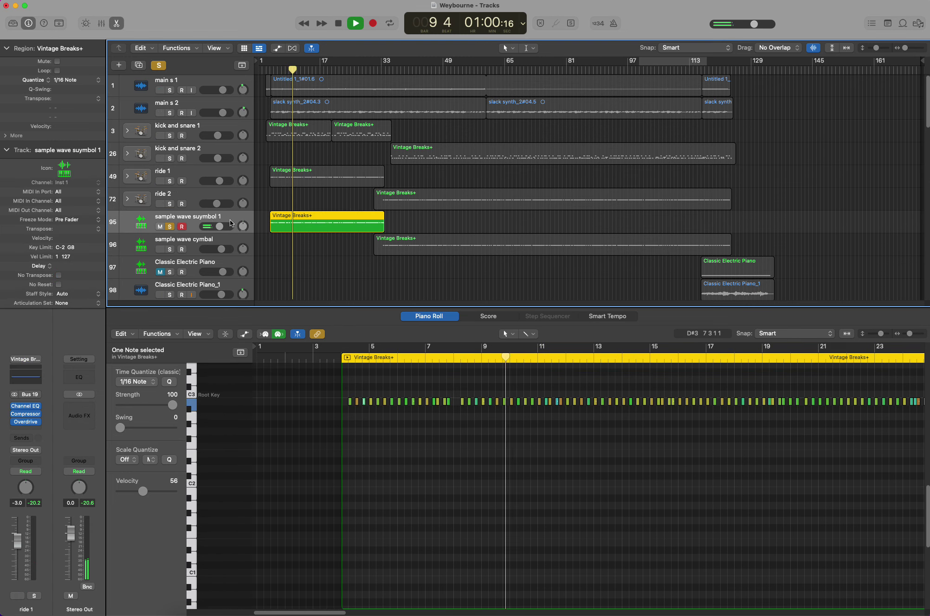
Solo ride 1 with sample wave suymbol 1, compare them against the full mix by toggling the solos, and stop playback
{"action": "left_click", "coordinate": [170, 181]}
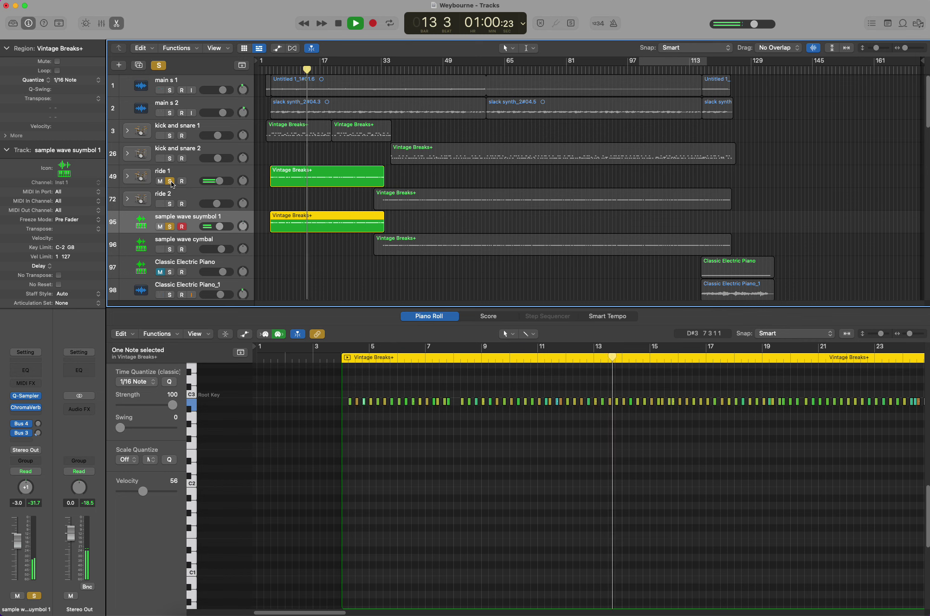
{"action": "left_click", "coordinate": [159, 66]}
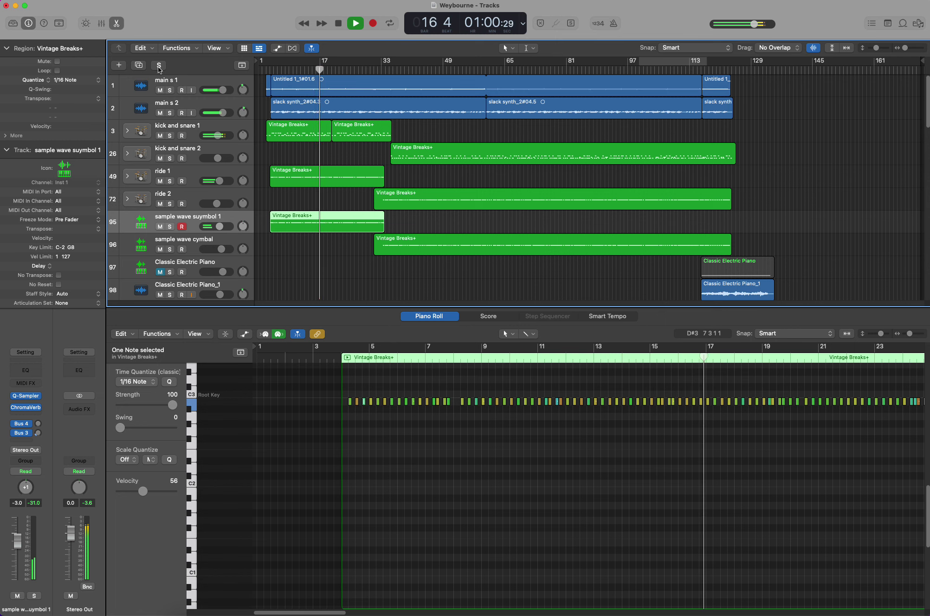
{"action": "left_click", "coordinate": [159, 66]}
{"action": "key", "text": "space"}
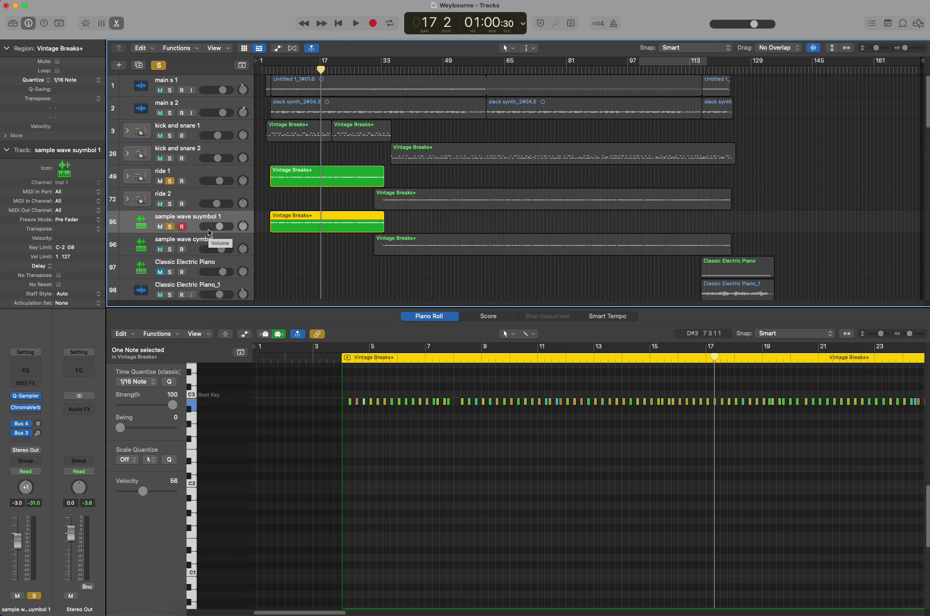
Clear all solos, select the Big Stack bass track (115), and play it soloed from the start of the project
{"action": "left_click", "coordinate": [158, 66]}
{"action": "scroll", "coordinate": [331, 179], "scroll_direction": "down", "scroll_amount": 10}
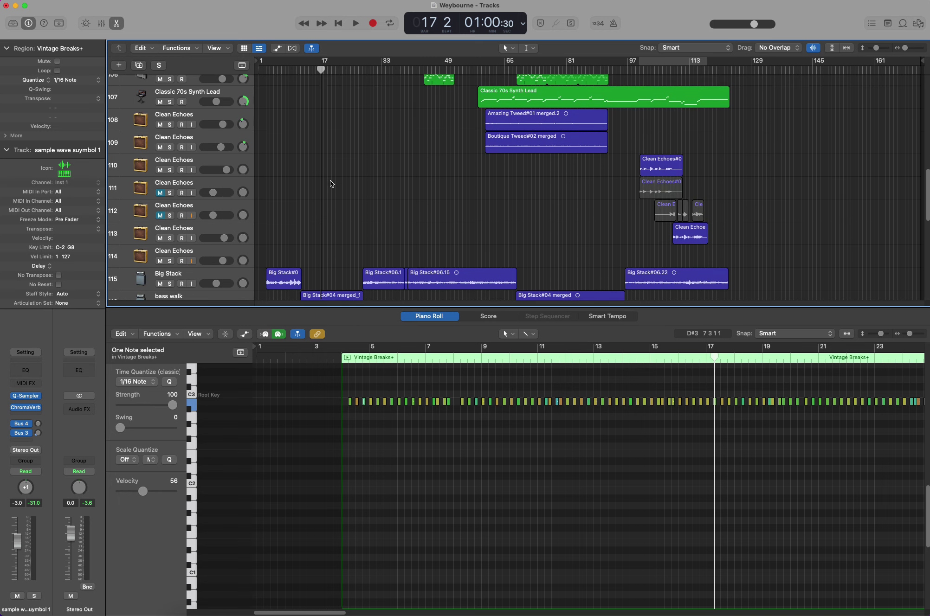
{"action": "scroll", "coordinate": [330, 180], "scroll_direction": "down", "scroll_amount": 5}
{"action": "left_click", "coordinate": [213, 133]}
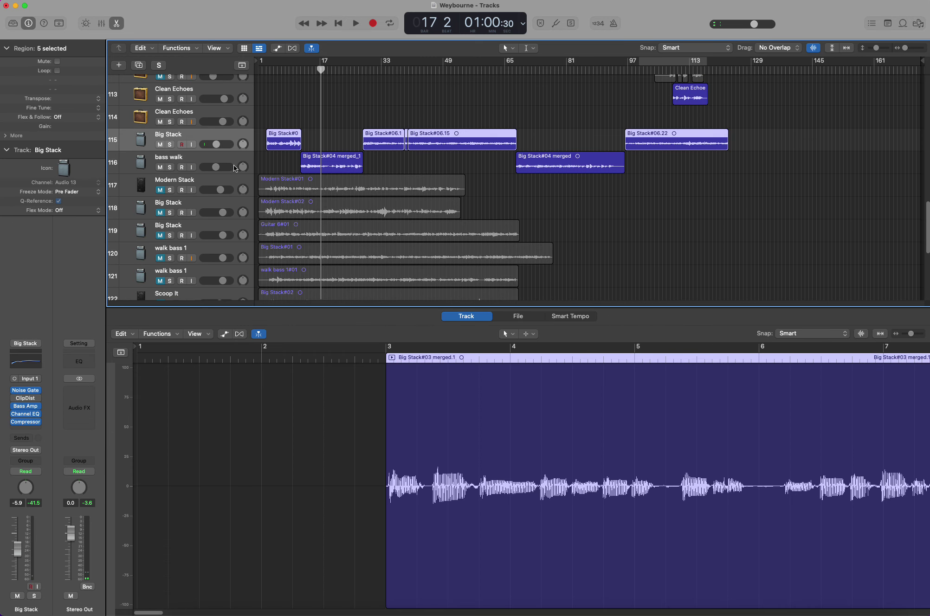
{"action": "key", "text": "Return"}
{"action": "key", "text": "space"}
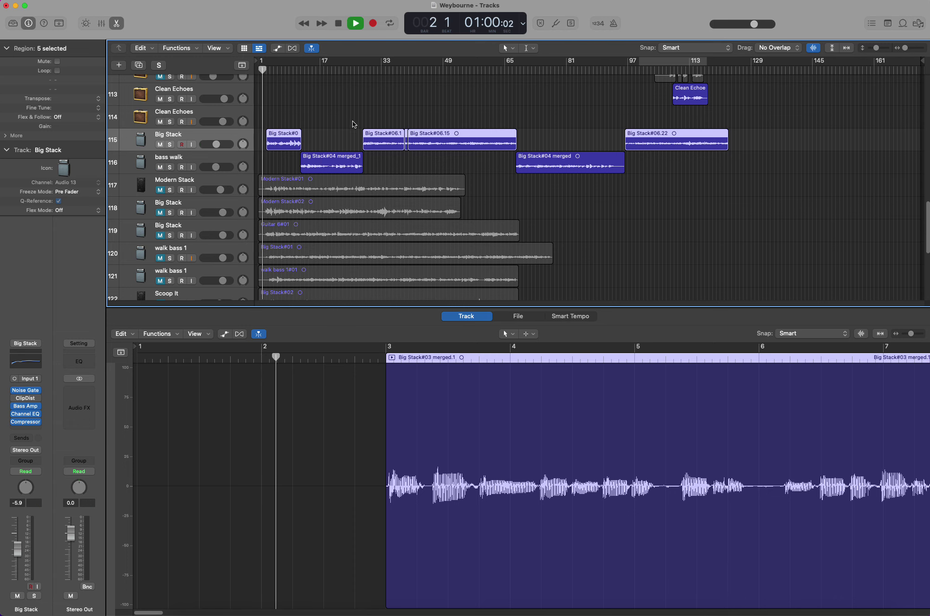
{"action": "left_click", "coordinate": [171, 144]}
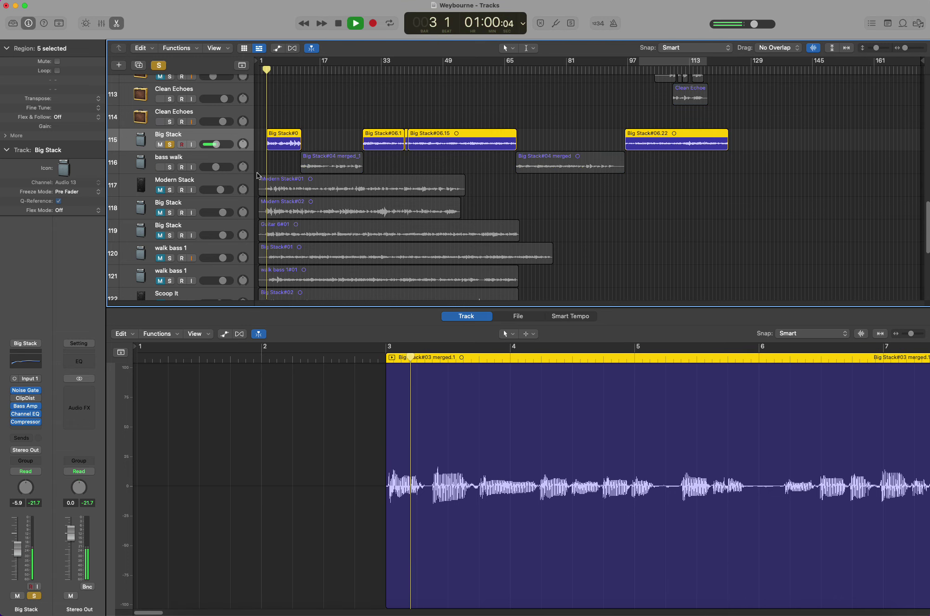
Add bass walk, kick and snare 1, ride 1 and sample wave suymbol 1 to the solo during playback
{"action": "scroll", "coordinate": [257, 176], "scroll_direction": "up", "scroll_amount": 15}
{"action": "scroll", "coordinate": [257, 172], "scroll_direction": "down", "scroll_amount": 15}
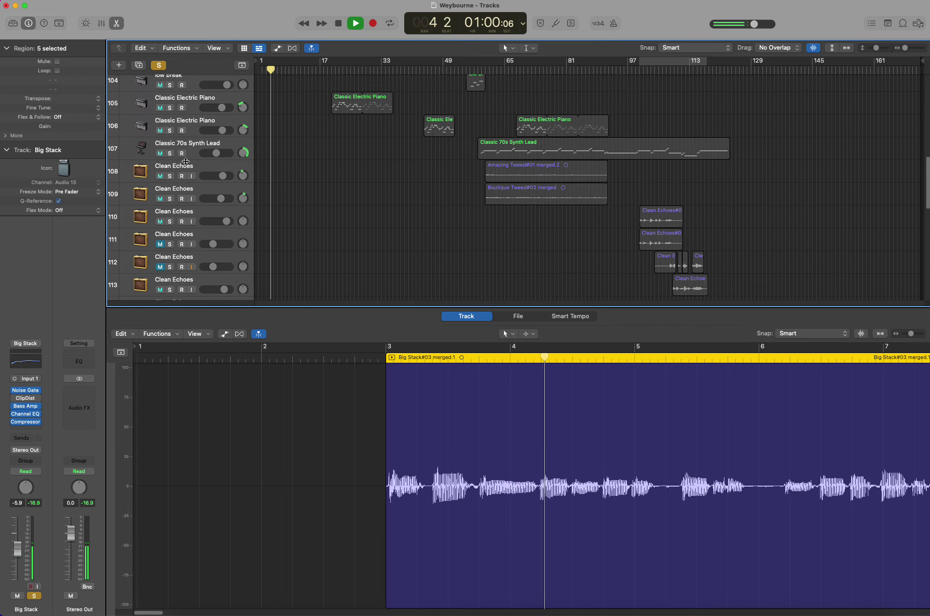
{"action": "left_click", "coordinate": [168, 200]}
{"action": "scroll", "coordinate": [216, 142], "scroll_direction": "up", "scroll_amount": 15}
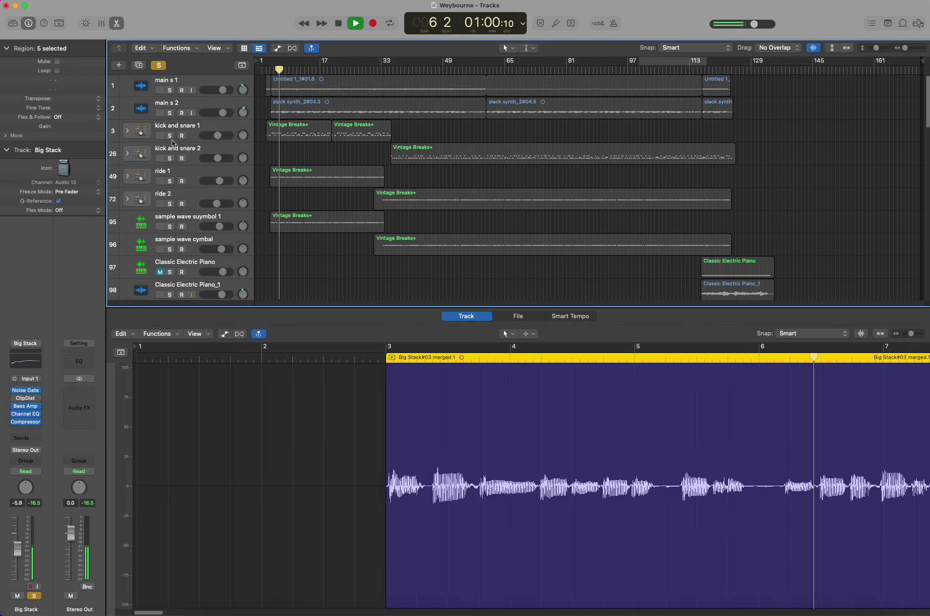
{"action": "left_click", "coordinate": [170, 136]}
{"action": "left_click", "coordinate": [170, 181]}
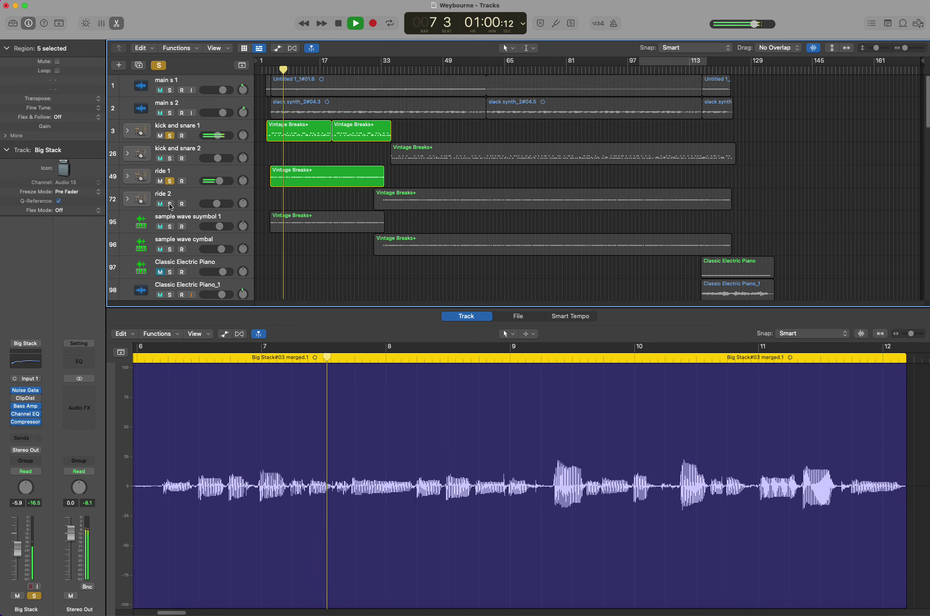
{"action": "left_click", "coordinate": [170, 226]}
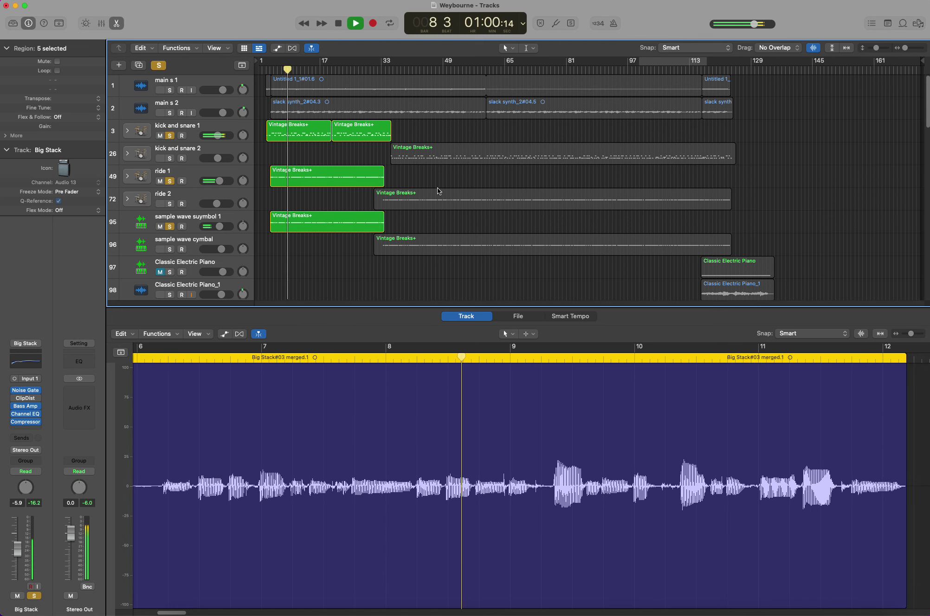
Listen to the soloed bass and drums into the bass walk part, select the bass walk track, and stop playback
{"action": "scroll", "coordinate": [421, 186], "scroll_direction": "down", "scroll_amount": 10}
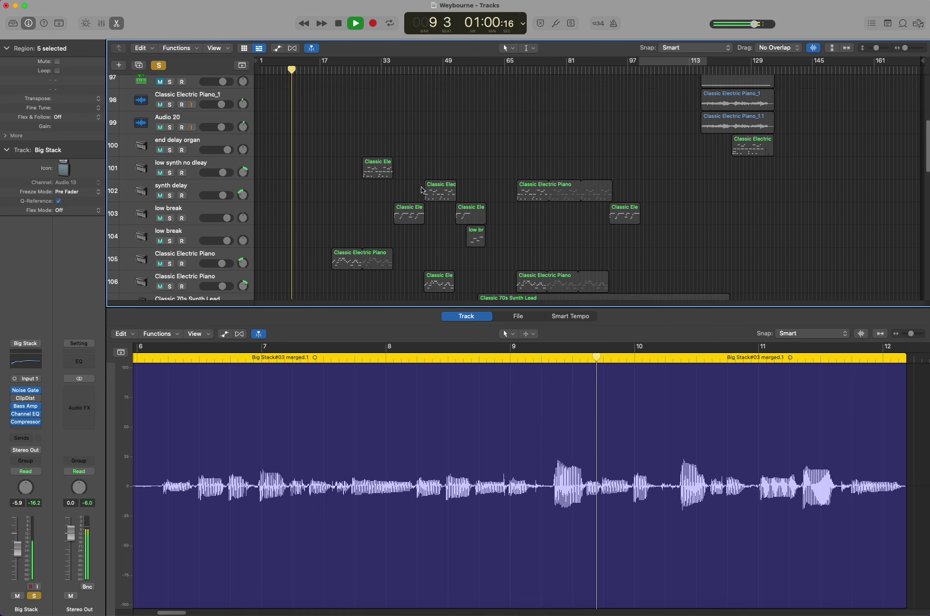
{"action": "scroll", "coordinate": [421, 187], "scroll_direction": "down", "scroll_amount": 5}
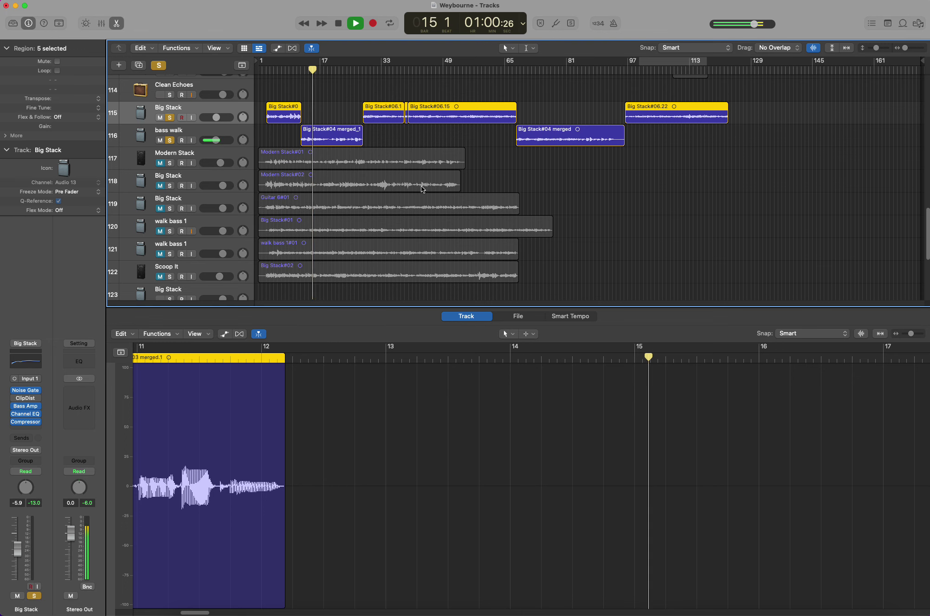
{"action": "left_click", "coordinate": [218, 130]}
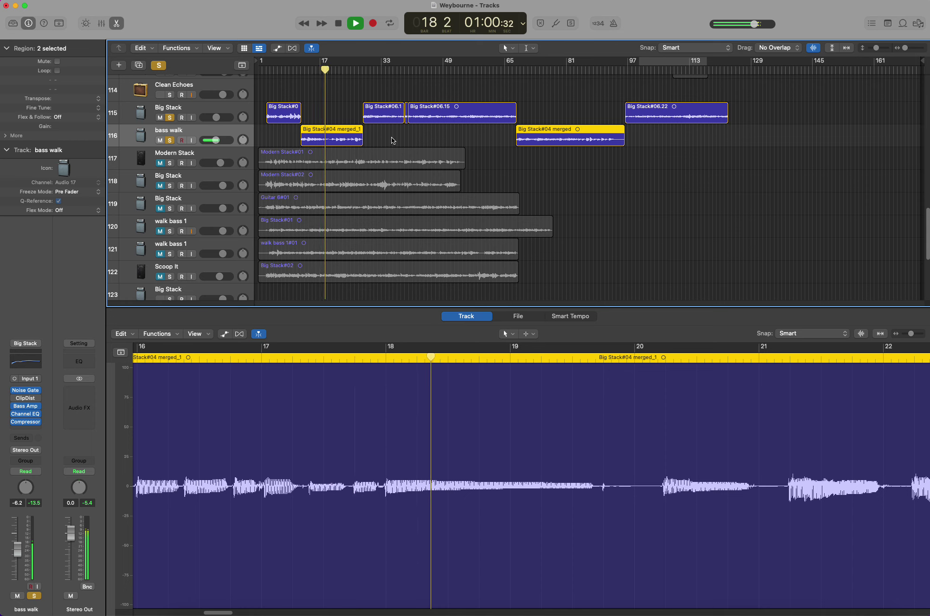
{"action": "key", "text": "space"}
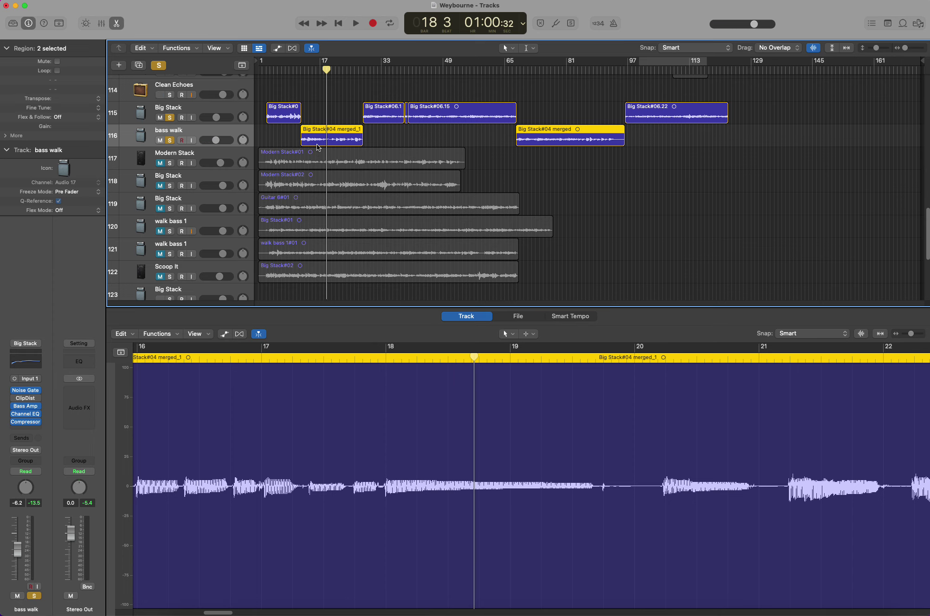
Clear all solos and briefly play the full mix from about bar 5
{"action": "scroll", "coordinate": [317, 144], "scroll_direction": "up", "scroll_amount": 5}
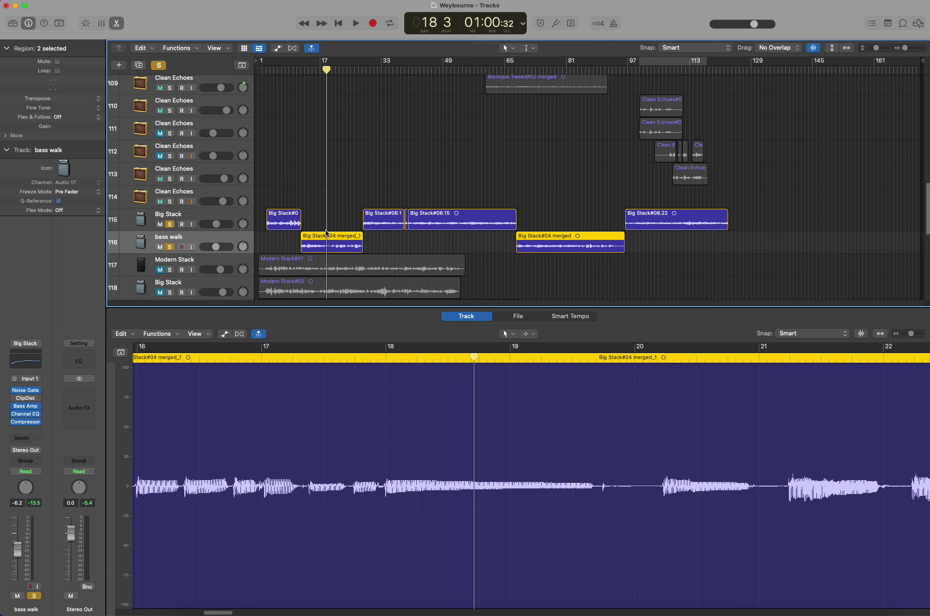
{"action": "scroll", "coordinate": [311, 150], "scroll_direction": "up", "scroll_amount": 15}
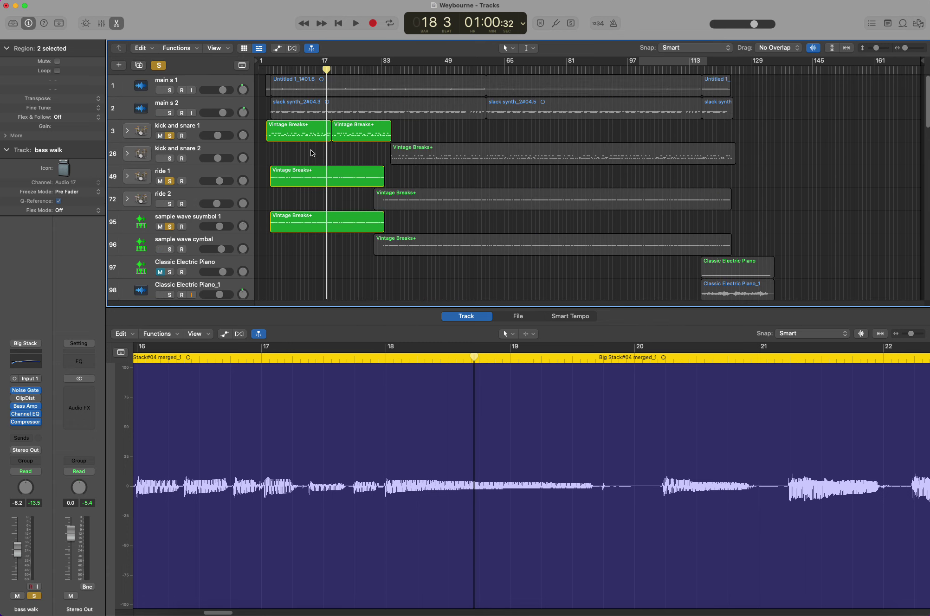
{"action": "left_click", "coordinate": [160, 66]}
{"action": "scroll", "coordinate": [347, 198], "scroll_direction": "down", "scroll_amount": 15}
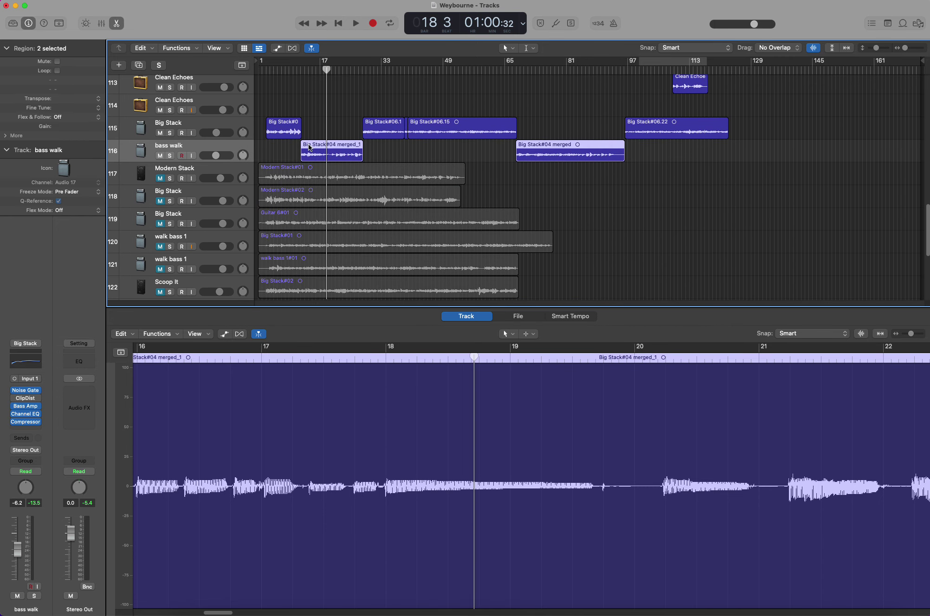
{"action": "left_click", "coordinate": [278, 72]}
{"action": "key", "text": "space"}
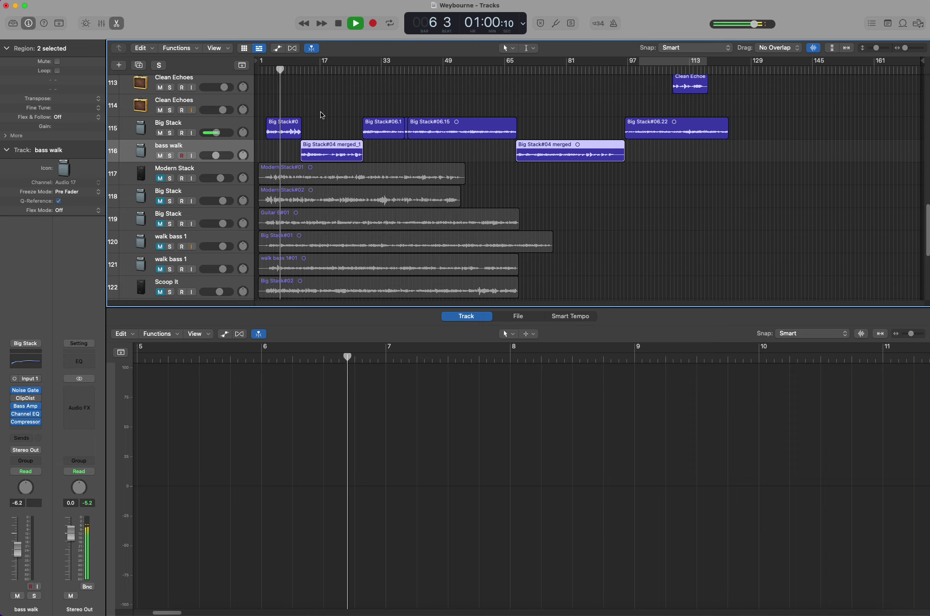
{"action": "key", "text": "space"}
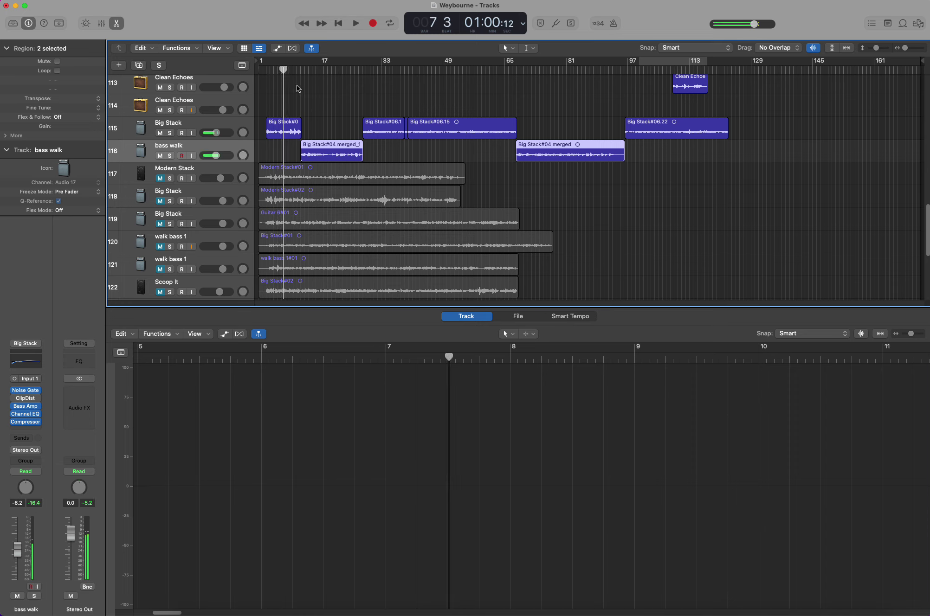
Play from bar 12, solo and unsolo the bass walk track to hear it alone and in the mix, and stop playback
{"action": "left_click", "coordinate": [300, 71]}
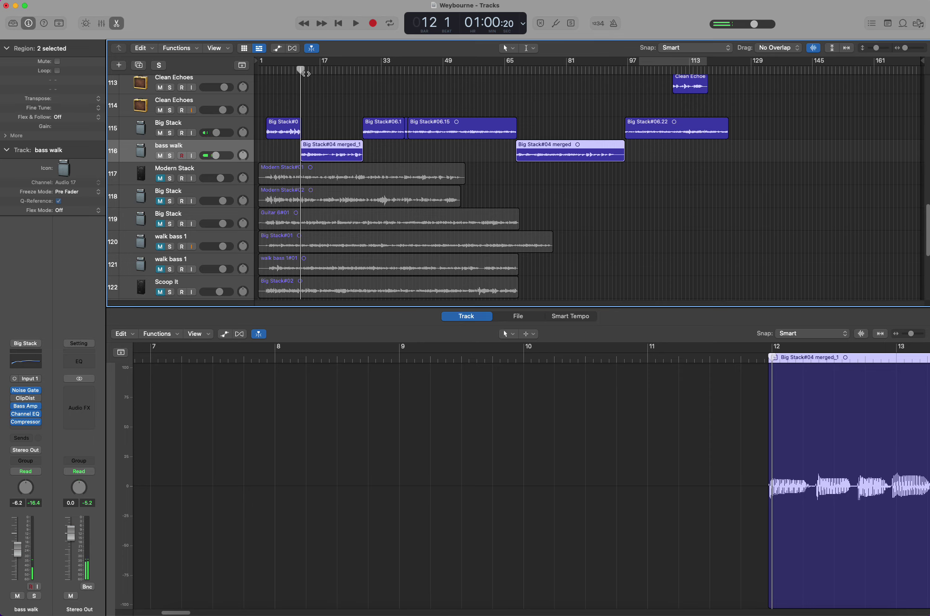
{"action": "key", "text": "space"}
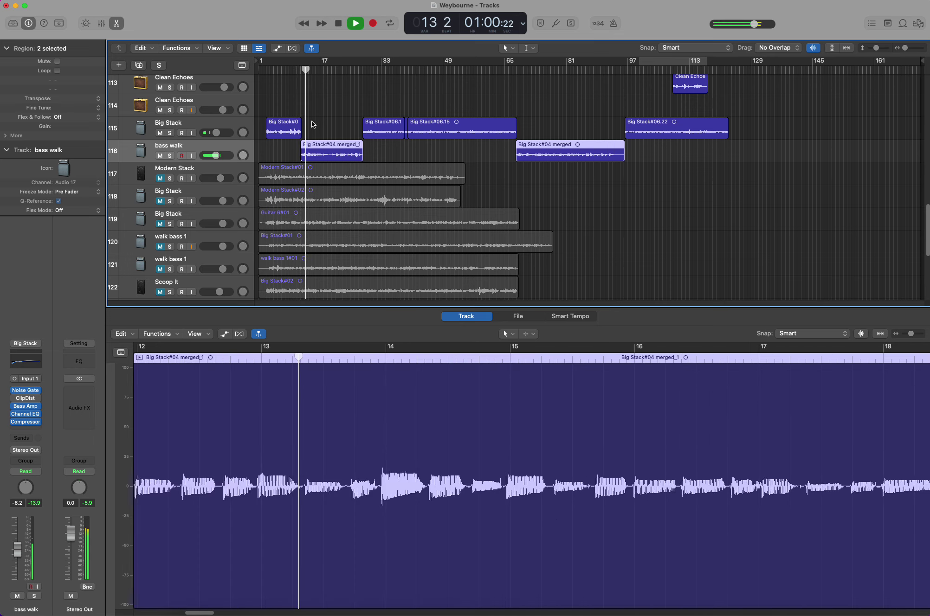
{"action": "left_click", "coordinate": [171, 156]}
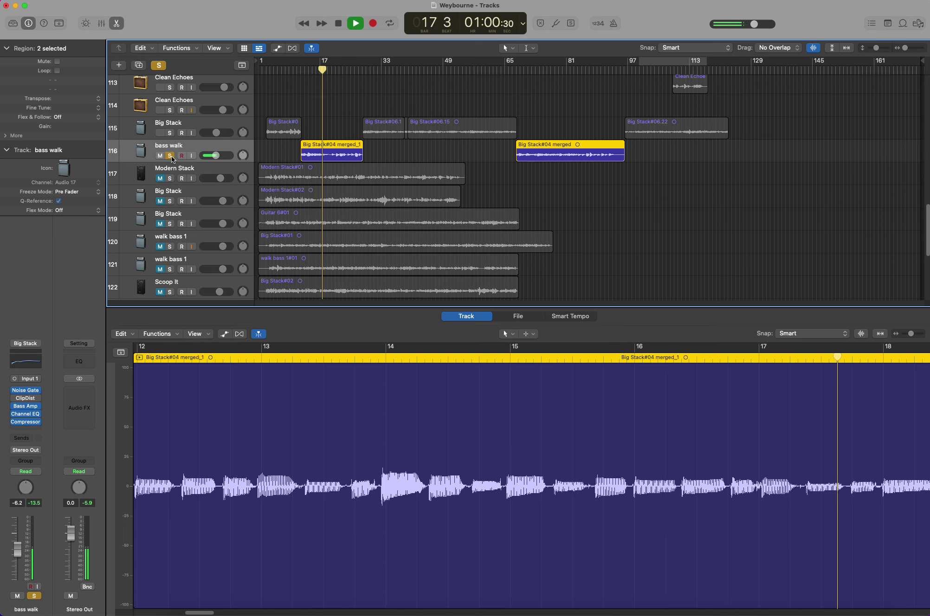
{"action": "left_click", "coordinate": [170, 155]}
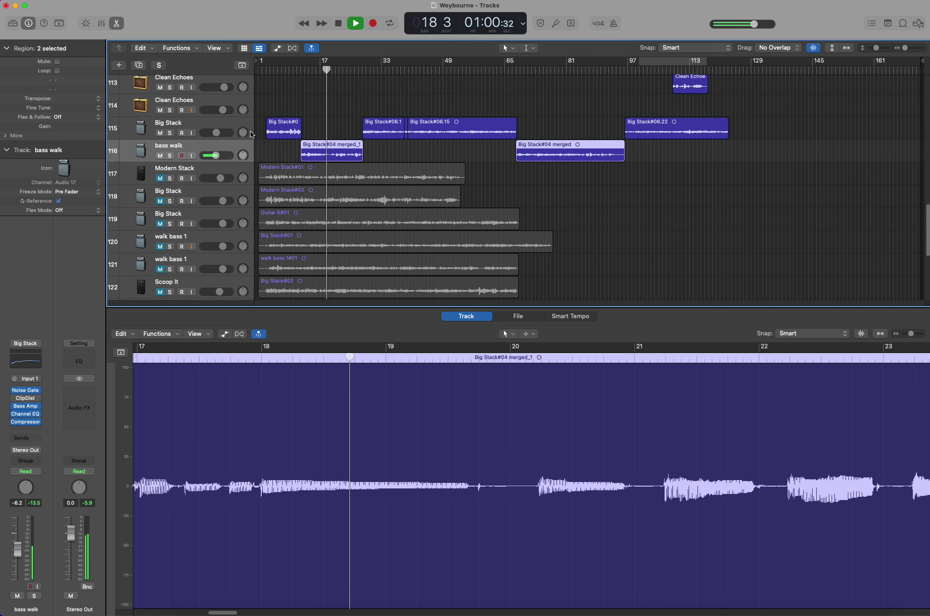
{"action": "key", "text": "space"}
Select the Classic Electric Piano track (105), play from bar 18, and solo it while looking over the bass tracks
{"action": "scroll", "coordinate": [336, 136], "scroll_direction": "up", "scroll_amount": 20}
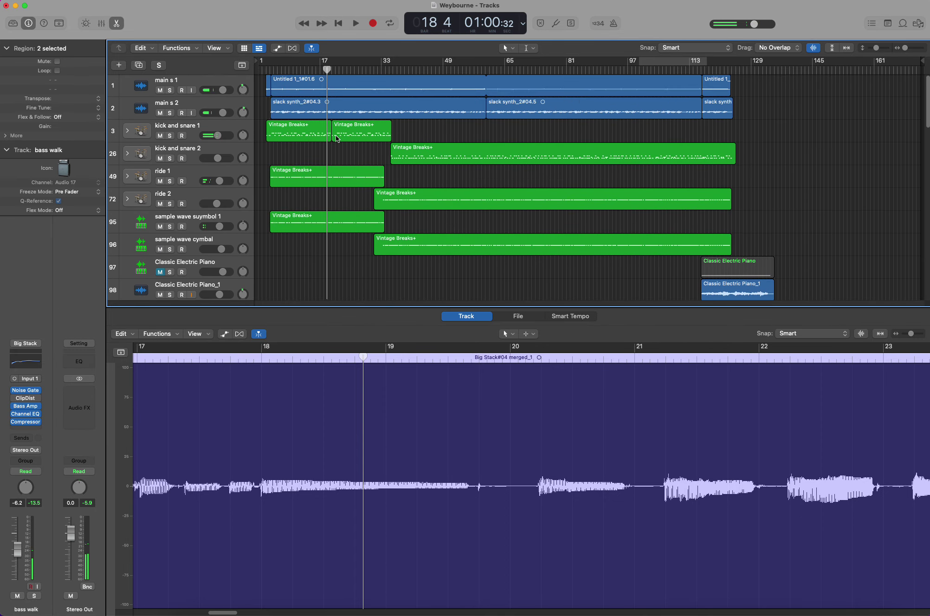
{"action": "scroll", "coordinate": [336, 135], "scroll_direction": "down", "scroll_amount": 10}
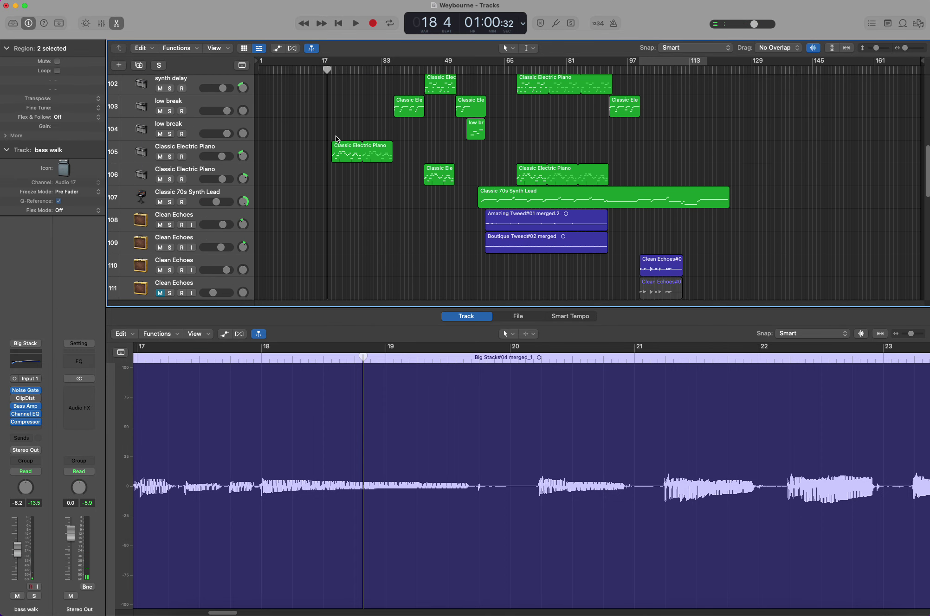
{"action": "left_click", "coordinate": [232, 149]}
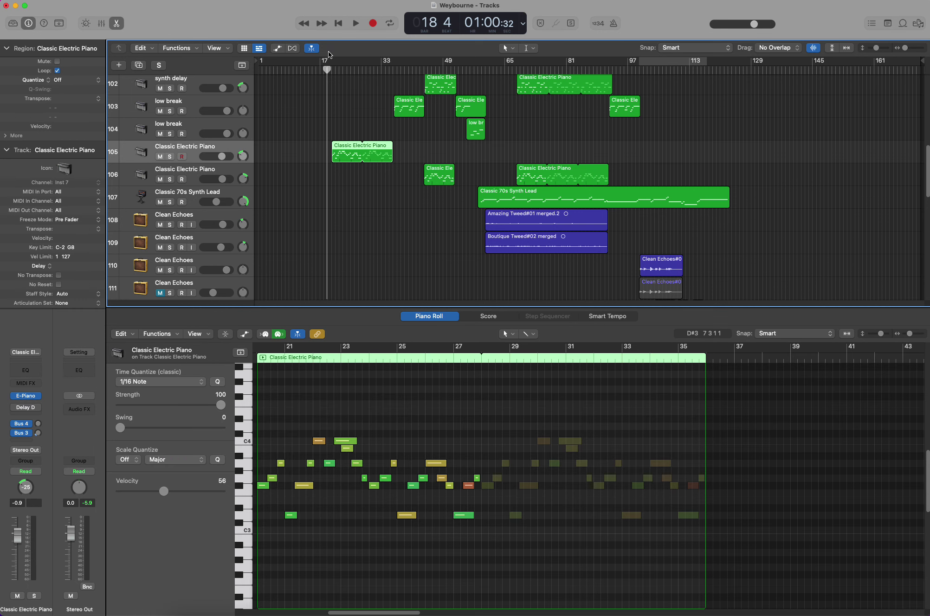
{"action": "key", "text": "space"}
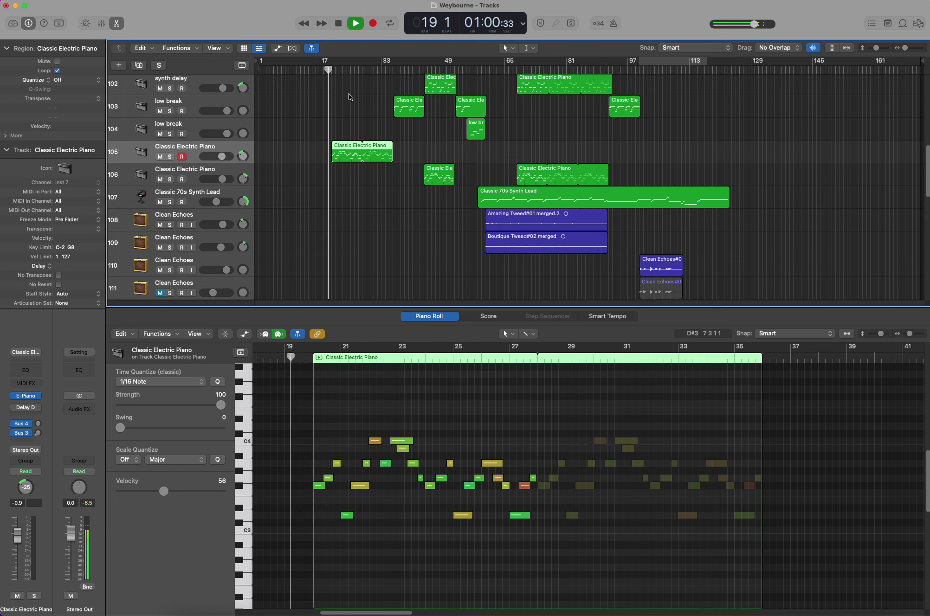
{"action": "left_click", "coordinate": [170, 157]}
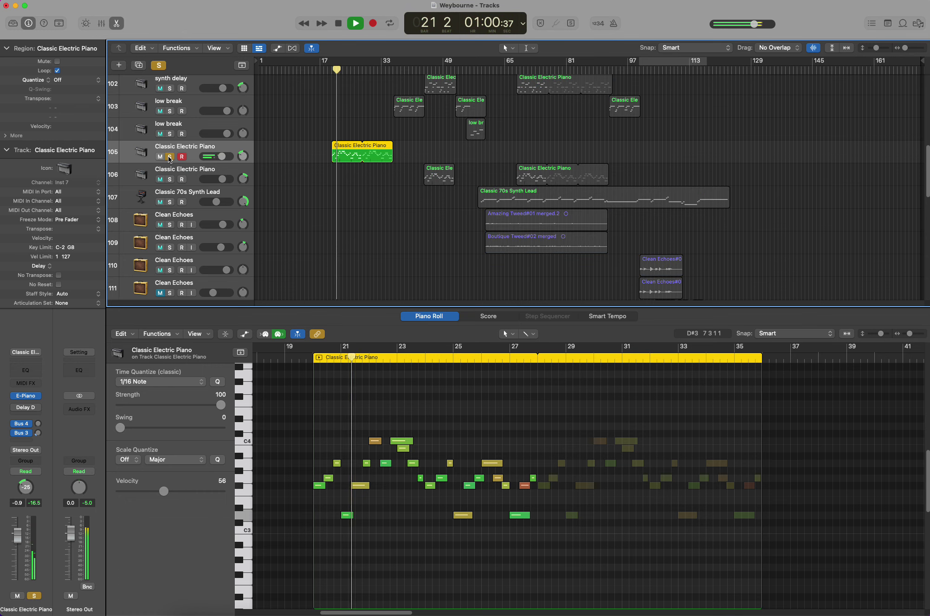
{"action": "scroll", "coordinate": [297, 157], "scroll_direction": "down", "scroll_amount": 5}
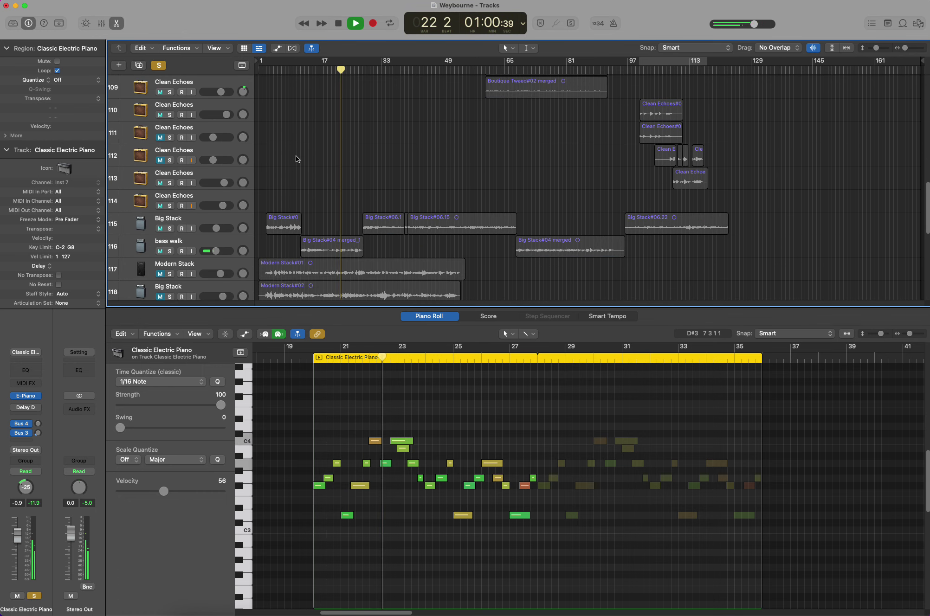
{"action": "scroll", "coordinate": [296, 155], "scroll_direction": "up", "scroll_amount": 5}
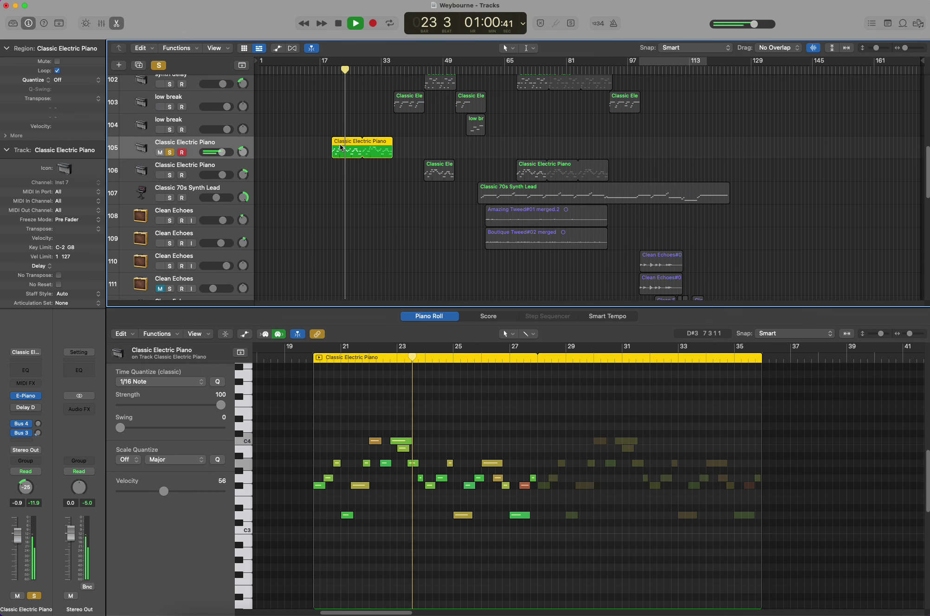
{"action": "scroll", "coordinate": [323, 236], "scroll_direction": "down", "scroll_amount": 7}
{"action": "scroll", "coordinate": [309, 220], "scroll_direction": "down", "scroll_amount": 2}
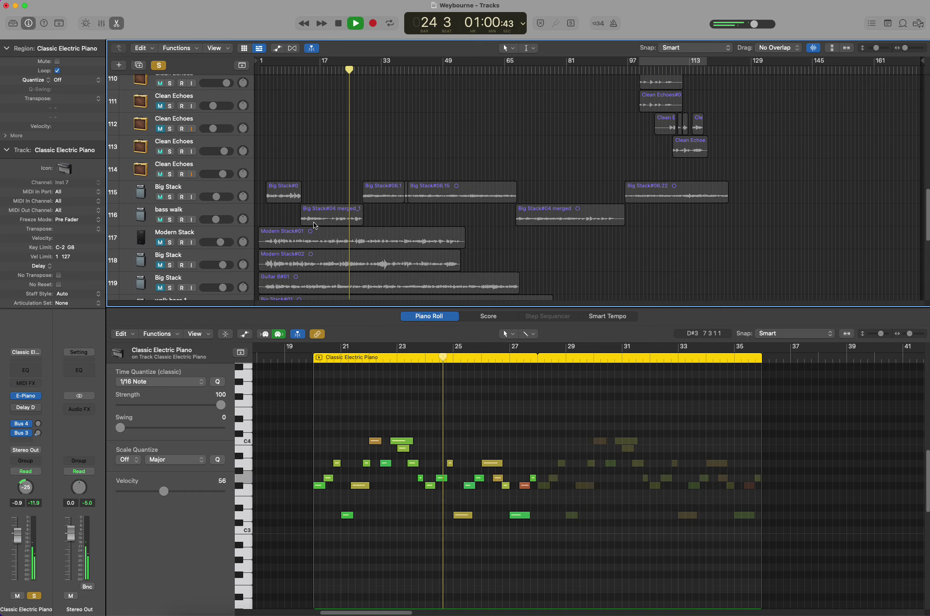
Stop playback of the soloed Classic Electric Piano track (105), return the playhead to bar 18, and clear all solos
{"action": "scroll", "coordinate": [309, 217], "scroll_direction": "up", "scroll_amount": 15}
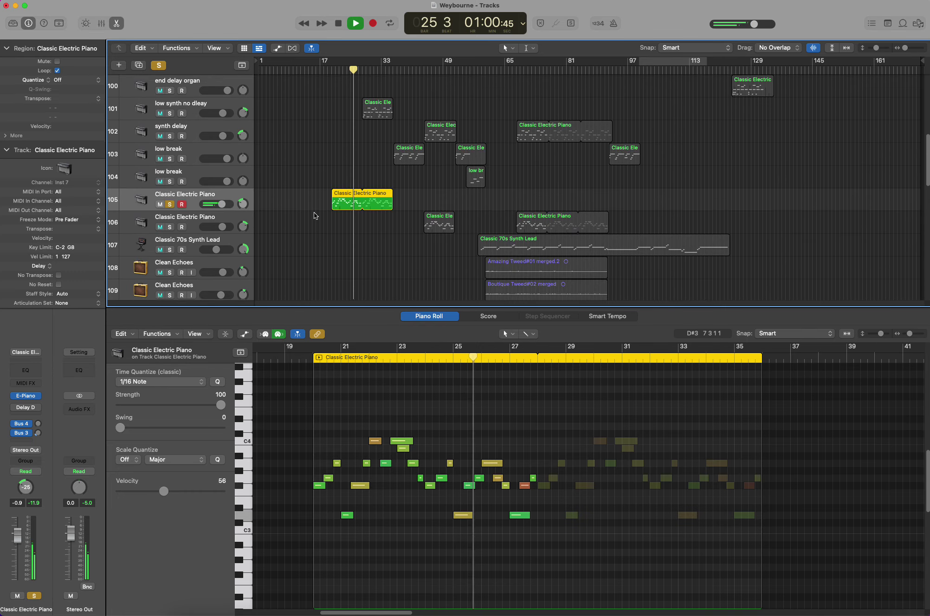
{"action": "key", "text": "space"}
{"action": "scroll", "coordinate": [307, 97], "scroll_direction": "down", "scroll_amount": 9}
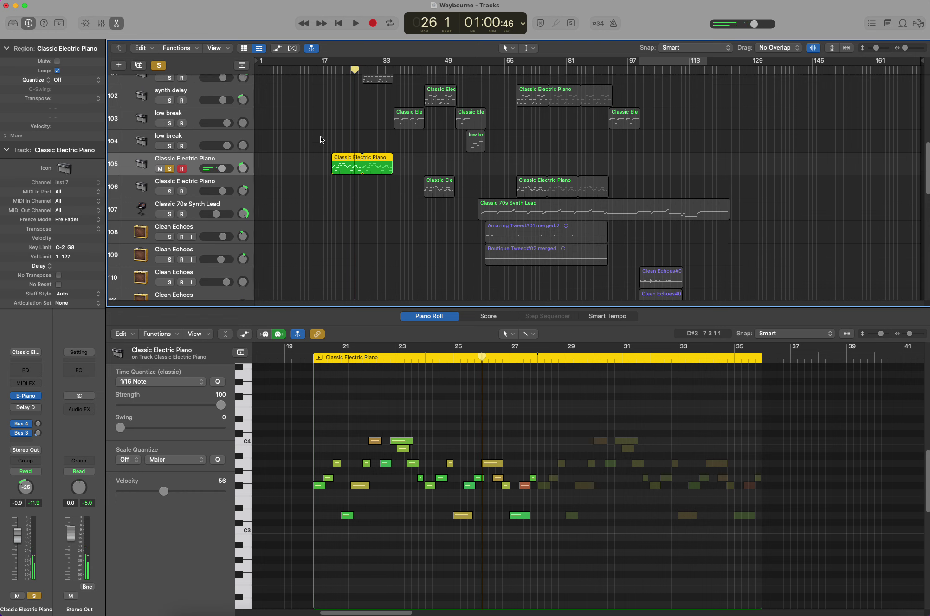
{"action": "left_click", "coordinate": [322, 70]}
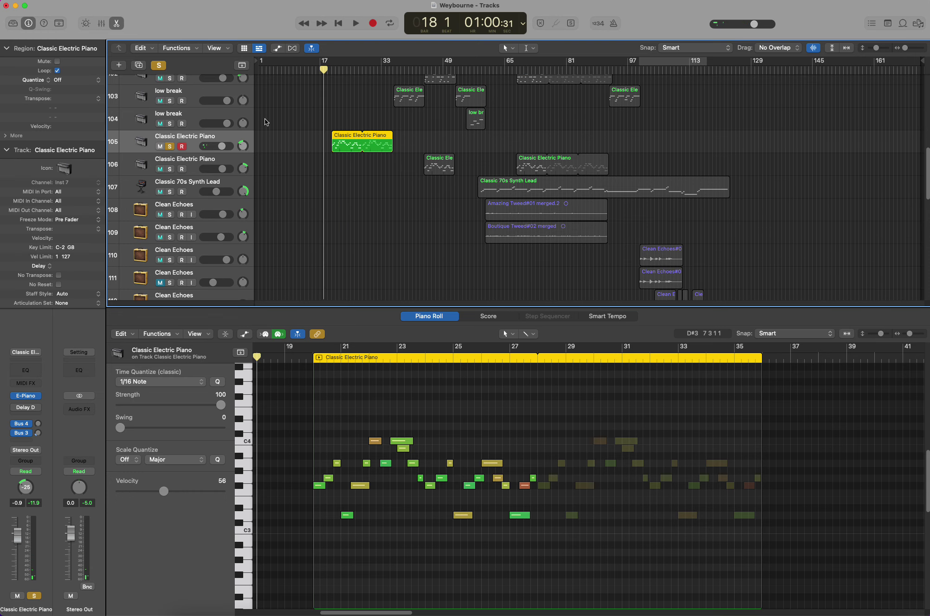
{"action": "left_click", "coordinate": [160, 65]}
{"action": "scroll", "coordinate": [286, 205], "scroll_direction": "down", "scroll_amount": 7}
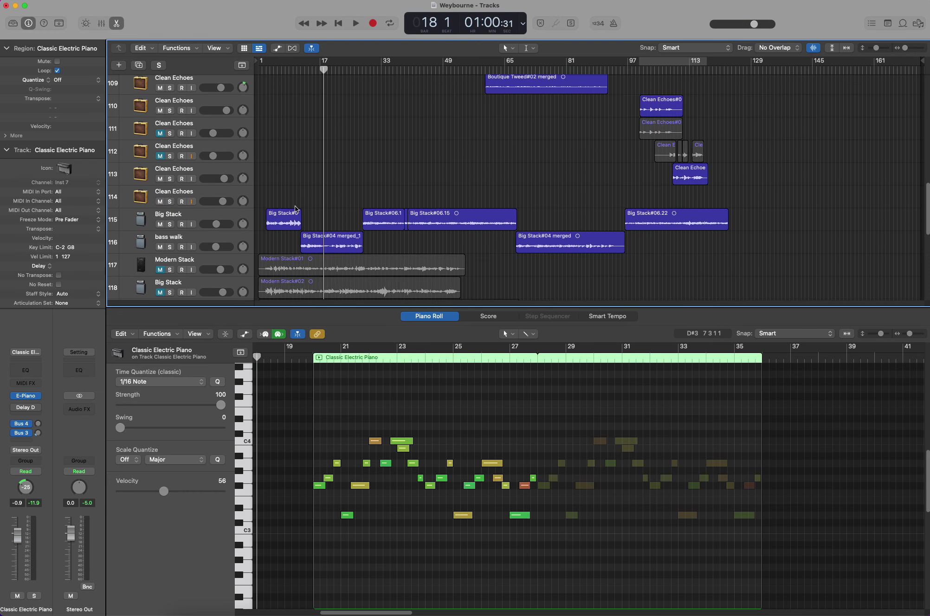
Play the full mix from bar 12 to about bar 18 while looking over the electric piano, synth and guitar tracks
{"action": "left_click", "coordinate": [301, 70]}
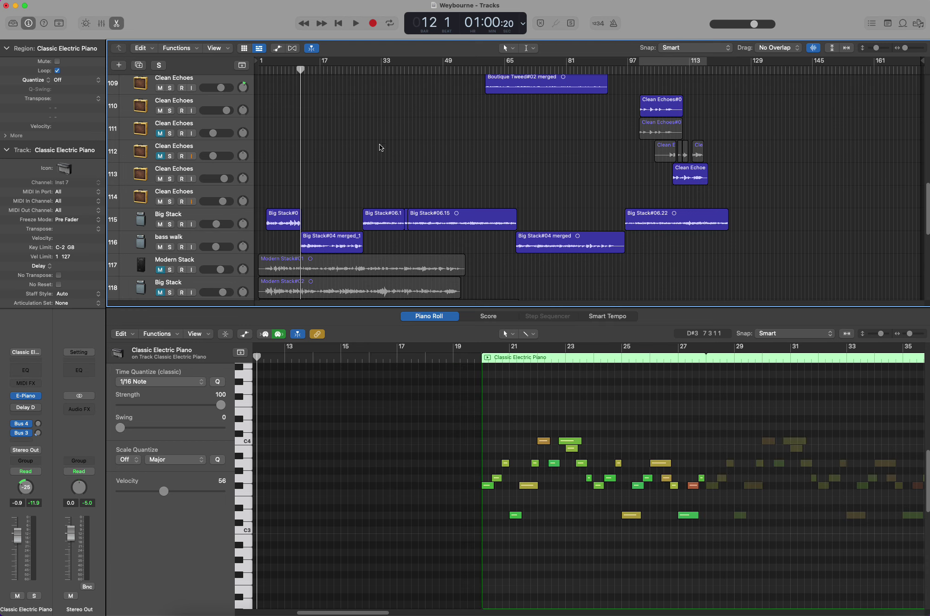
{"action": "key", "text": "space"}
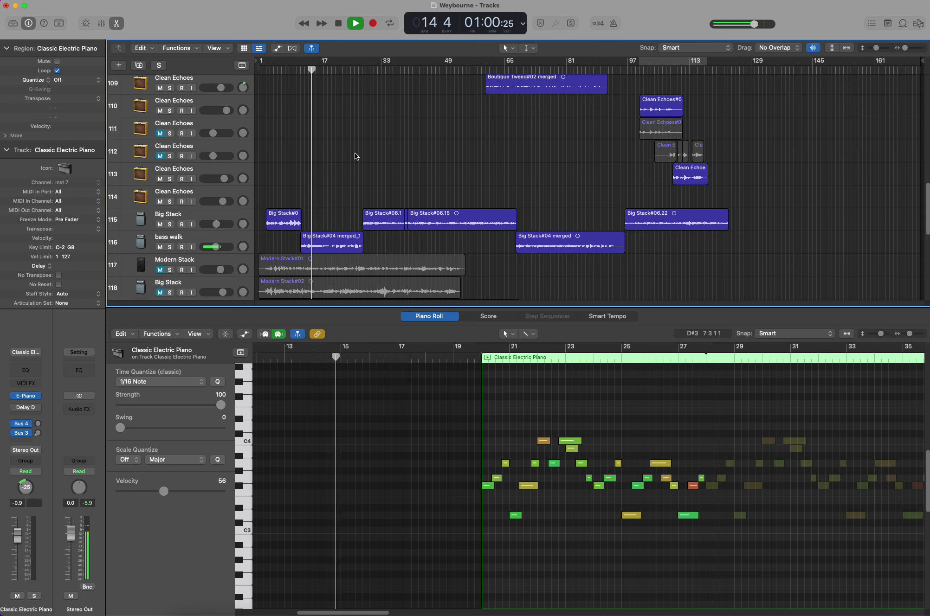
{"action": "scroll", "coordinate": [354, 152], "scroll_direction": "up", "scroll_amount": 5}
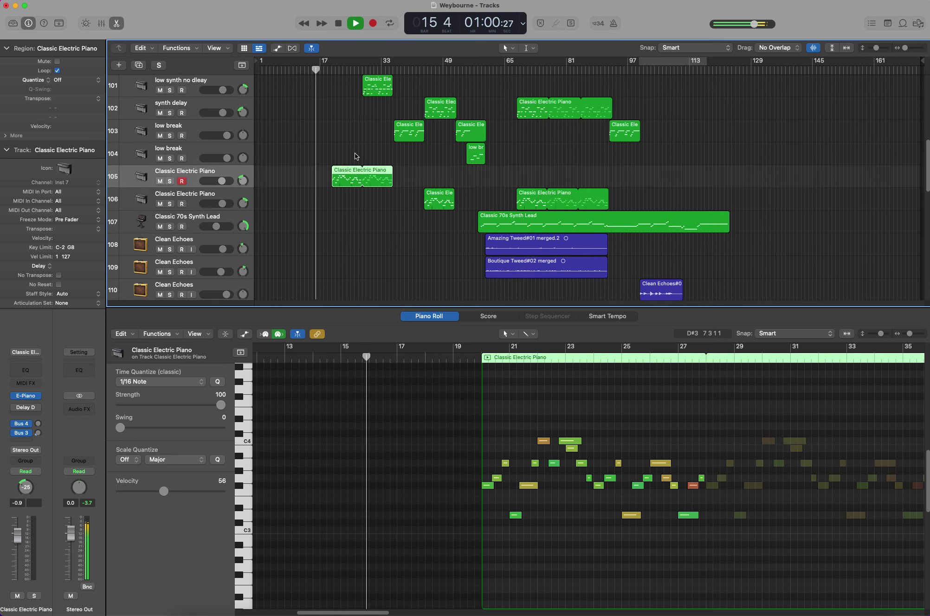
{"action": "scroll", "coordinate": [354, 152], "scroll_direction": "down", "scroll_amount": 1}
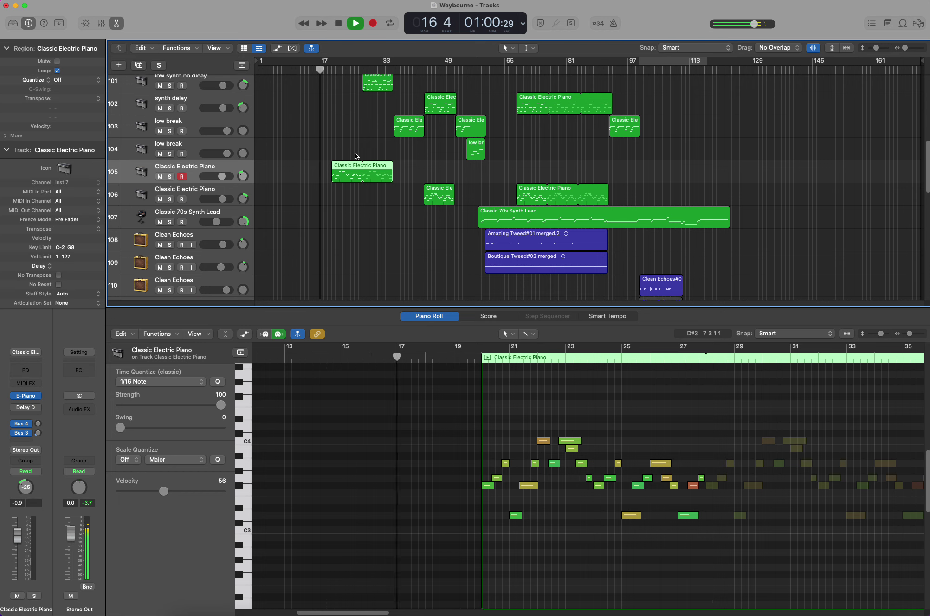
{"action": "scroll", "coordinate": [354, 152], "scroll_direction": "down", "scroll_amount": 3}
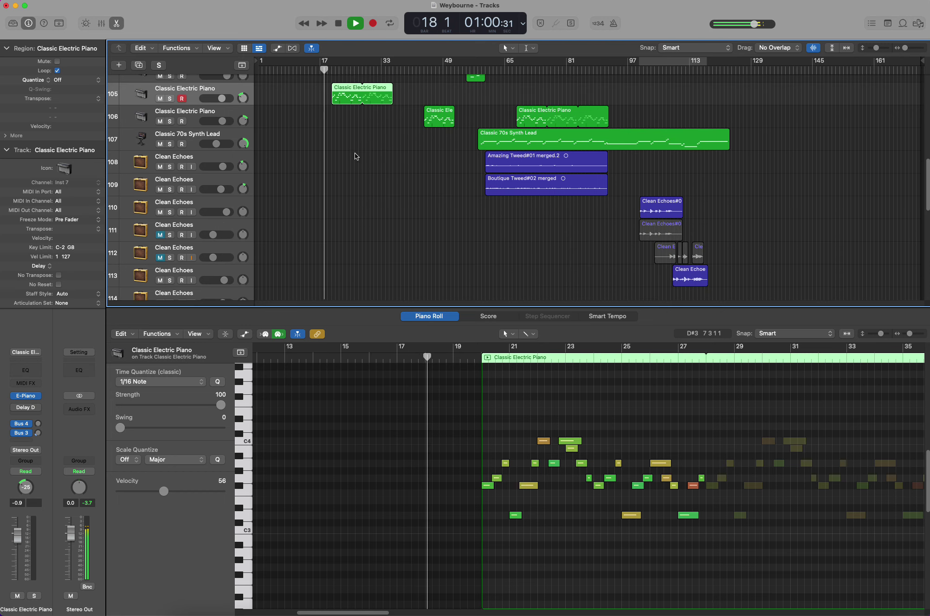
{"action": "key", "text": "space"}
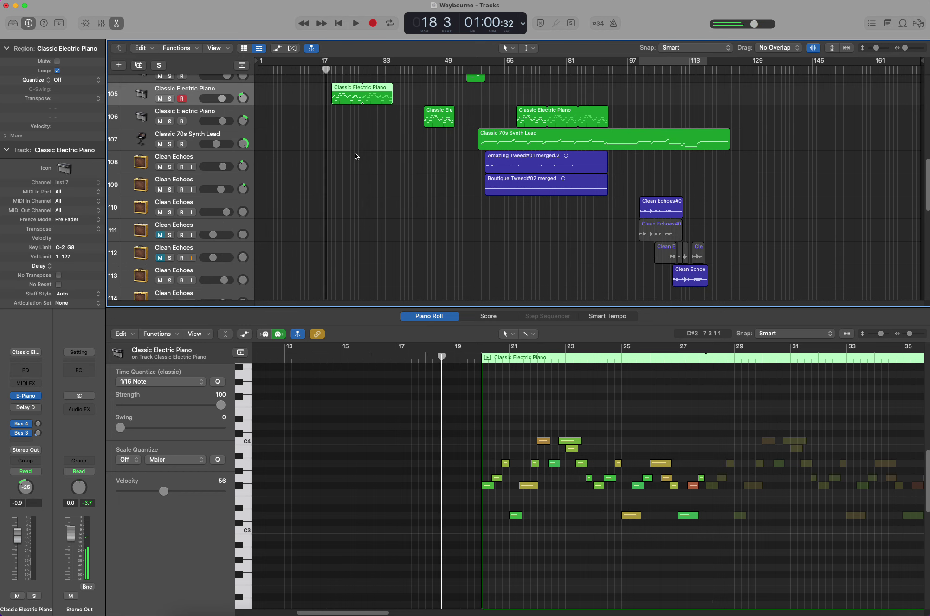
Briefly continue the mix to about bar 19 and look over the tracks between the electric pianos and the basses
{"action": "scroll", "coordinate": [354, 153], "scroll_direction": "down", "scroll_amount": 3}
{"action": "key", "text": "space"}
{"action": "scroll", "coordinate": [355, 152], "scroll_direction": "up", "scroll_amount": 5}
{"action": "key", "text": "space"}
{"action": "scroll", "coordinate": [352, 172], "scroll_direction": "down", "scroll_amount": 5}
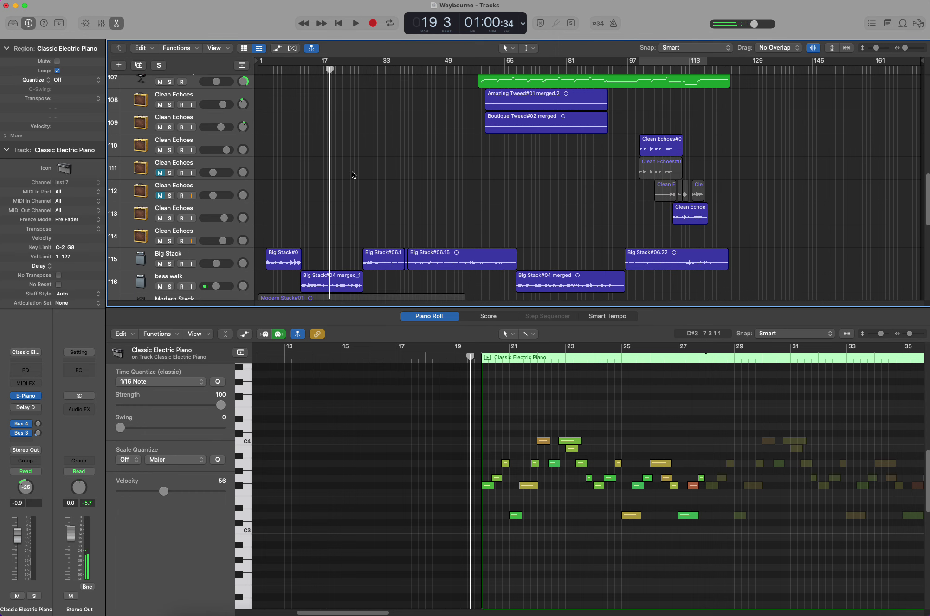
{"action": "scroll", "coordinate": [352, 171], "scroll_direction": "up", "scroll_amount": 6}
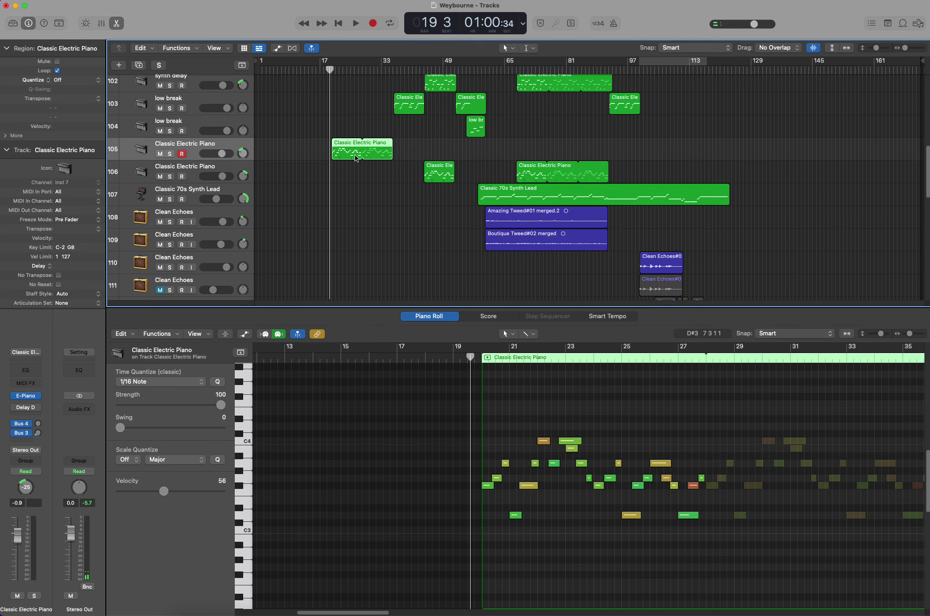
{"action": "scroll", "coordinate": [345, 181], "scroll_direction": "down", "scroll_amount": 8}
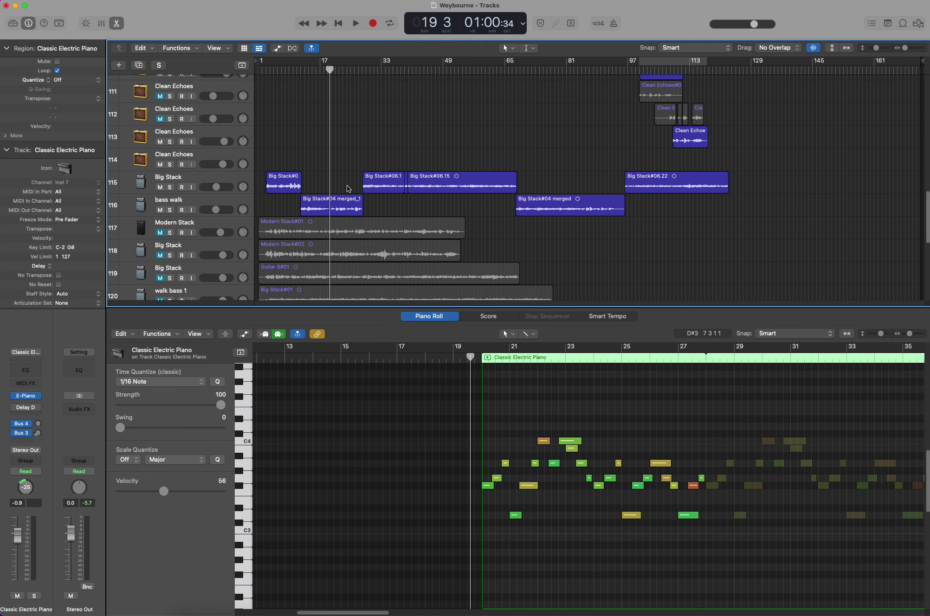
{"action": "scroll", "coordinate": [370, 138], "scroll_direction": "up", "scroll_amount": 4}
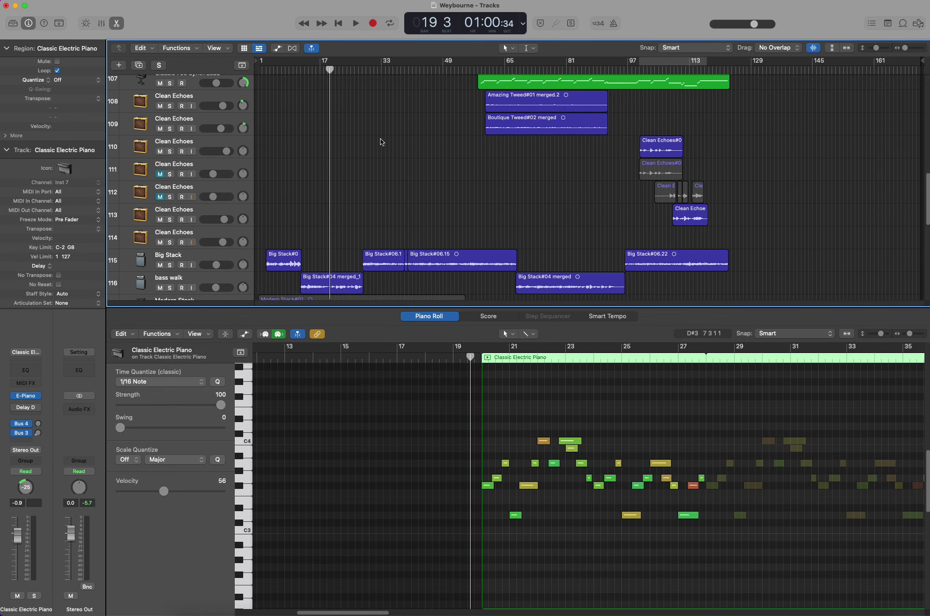
Resume playback, select the bass walk track (116), and solo and unsolo it to hear it alone and in the mix
{"action": "key", "text": "space"}
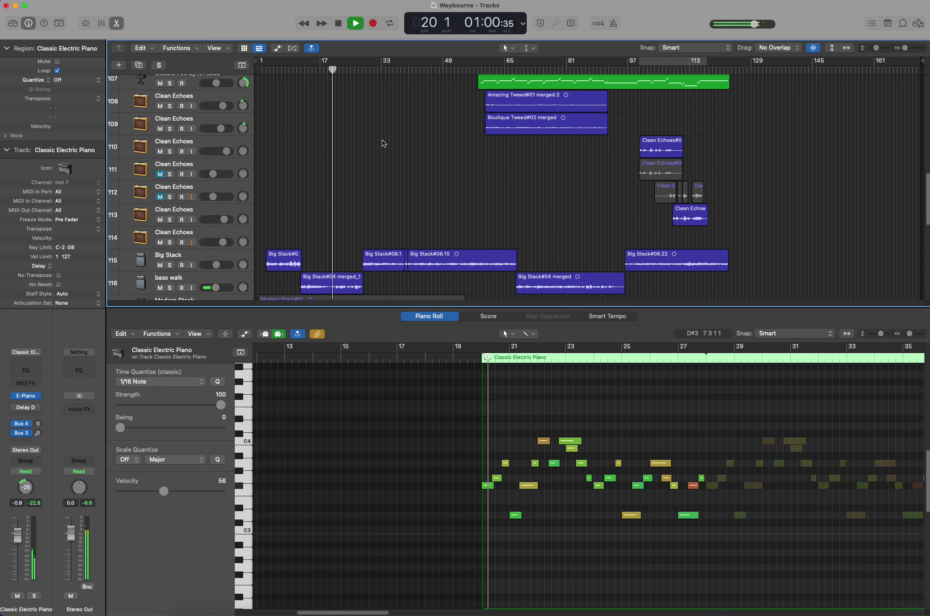
{"action": "left_click", "coordinate": [170, 288]}
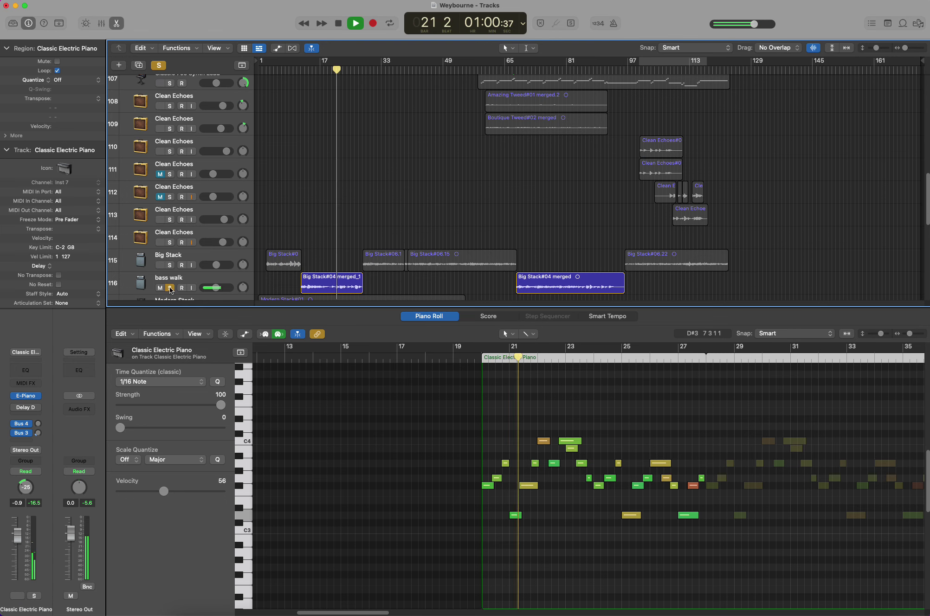
{"action": "left_click", "coordinate": [229, 280]}
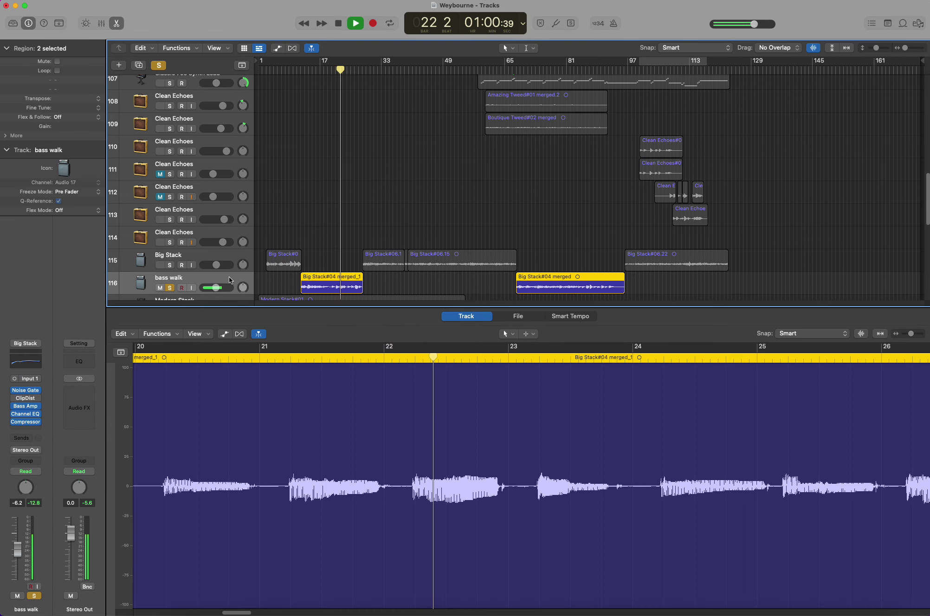
{"action": "left_click", "coordinate": [169, 288]}
Solo and unsolo the low synth no dleay track (101) during playback to hear its part alone
{"action": "scroll", "coordinate": [497, 175], "scroll_direction": "up", "scroll_amount": 5}
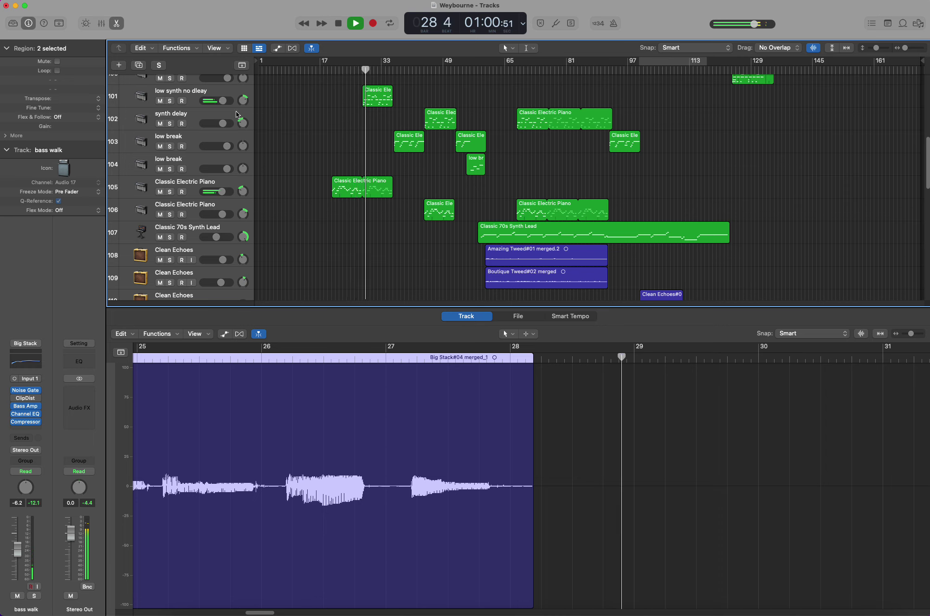
{"action": "left_click", "coordinate": [170, 100]}
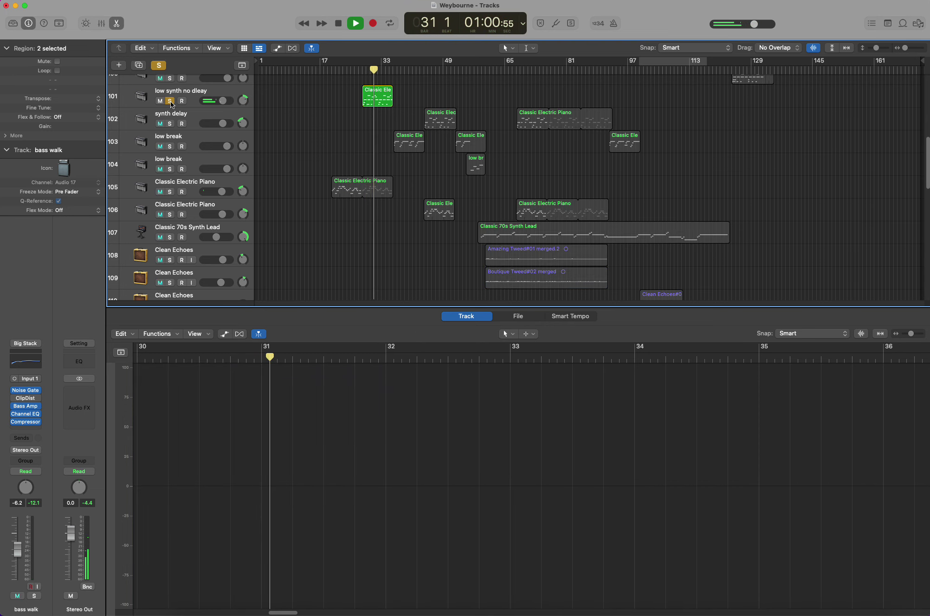
{"action": "left_click", "coordinate": [170, 101]}
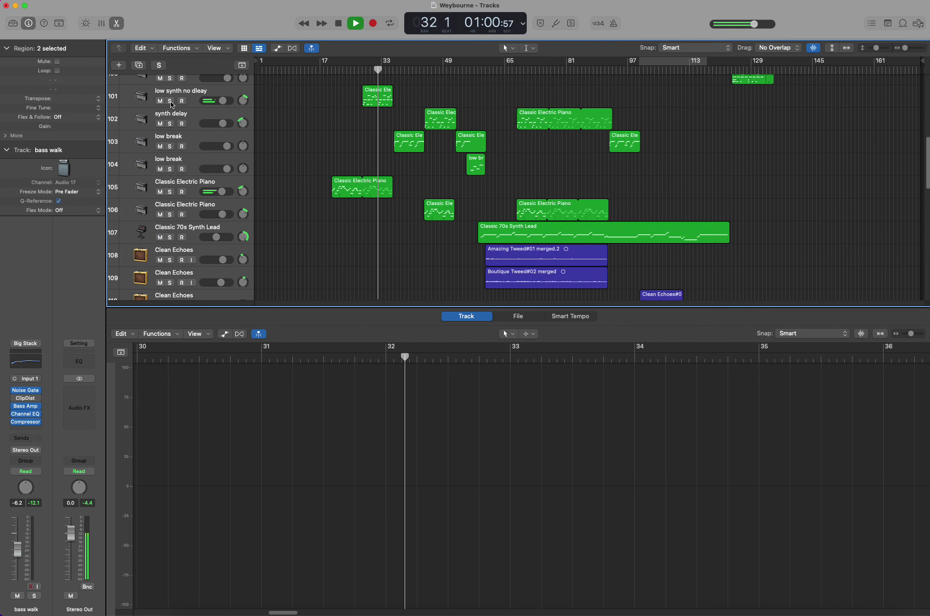
Solo the Big Stack bass track (115) to hear it alone, clear the solo, and stop playback
{"action": "scroll", "coordinate": [292, 116], "scroll_direction": "down", "scroll_amount": 7}
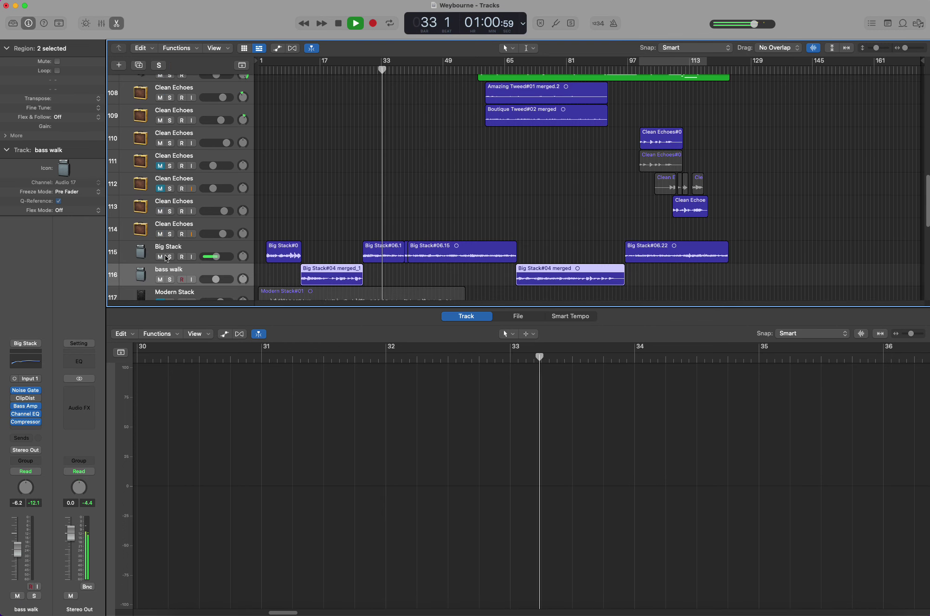
{"action": "left_click", "coordinate": [169, 257]}
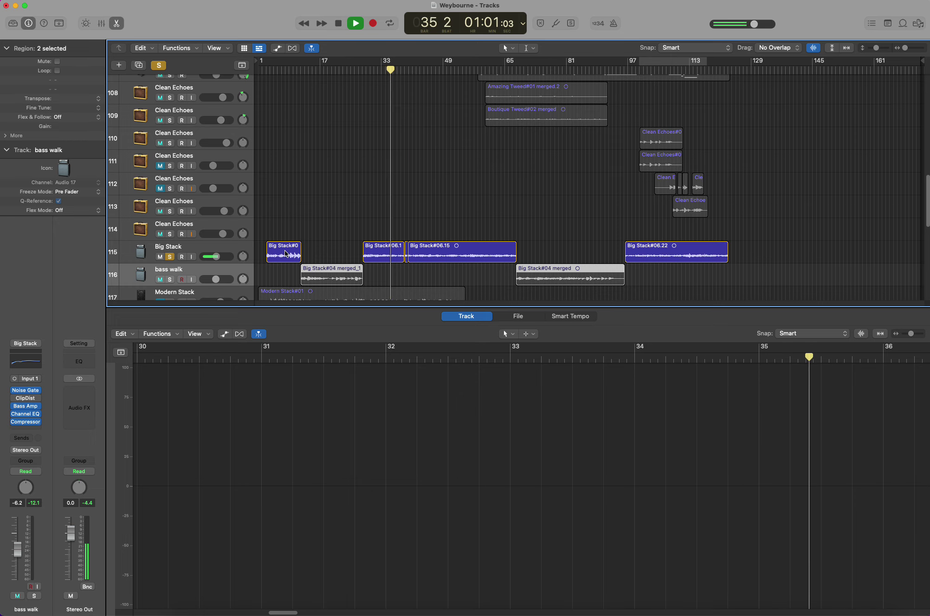
{"action": "left_click", "coordinate": [161, 66]}
{"action": "key", "text": "space"}
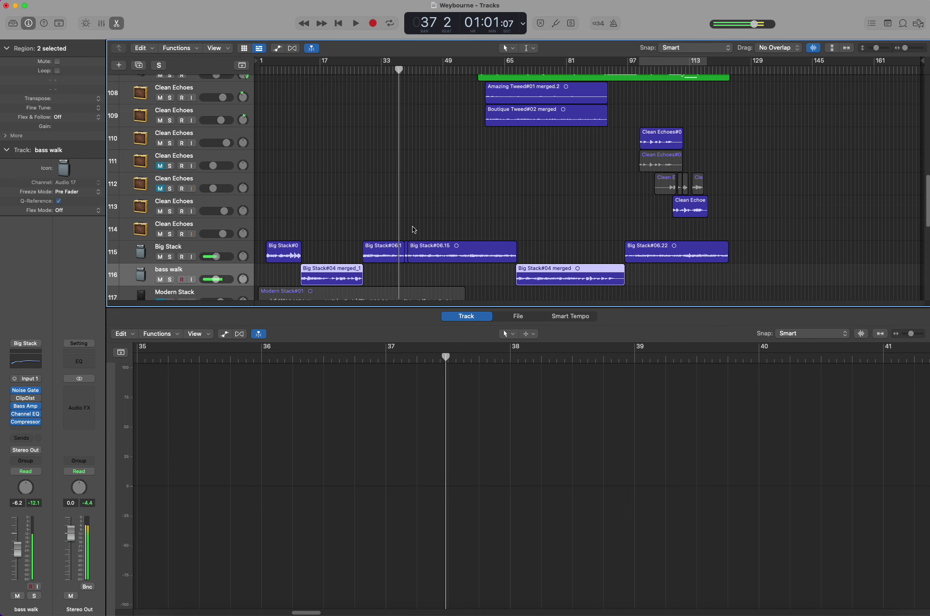
Play the full mix from about bar 35 while looking over the synth and electric piano tracks
{"action": "scroll", "coordinate": [412, 226], "scroll_direction": "up", "scroll_amount": 10}
{"action": "left_click", "coordinate": [391, 68]}
{"action": "key", "text": "space"}
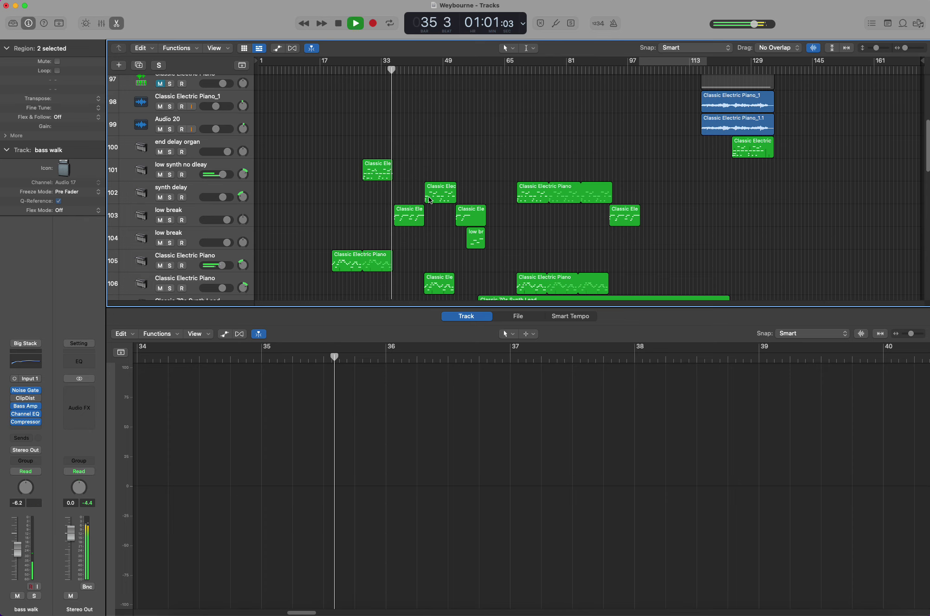
{"action": "scroll", "coordinate": [429, 196], "scroll_direction": "down", "scroll_amount": 1}
{"action": "scroll", "coordinate": [429, 197], "scroll_direction": "down", "scroll_amount": 5}
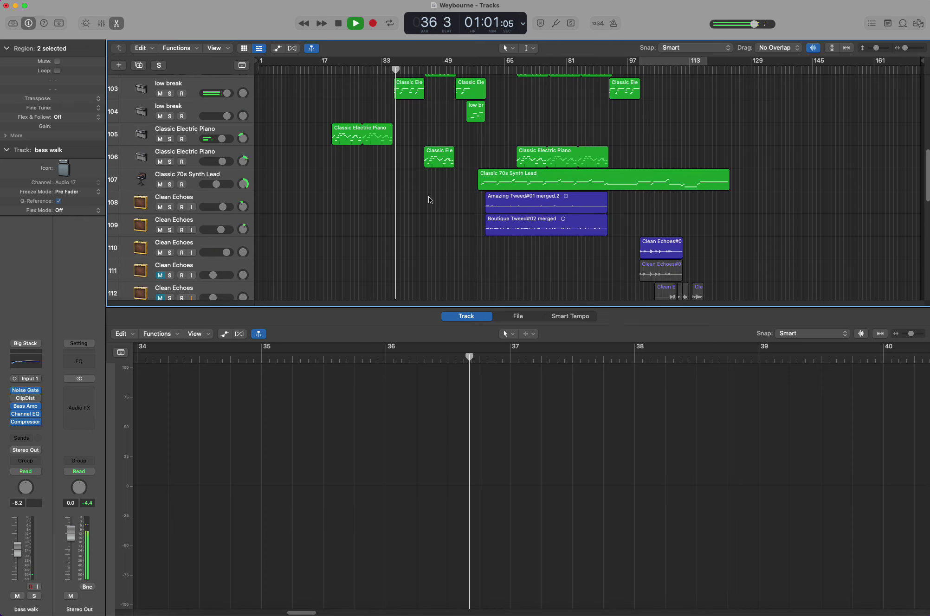
{"action": "scroll", "coordinate": [429, 196], "scroll_direction": "up", "scroll_amount": 4}
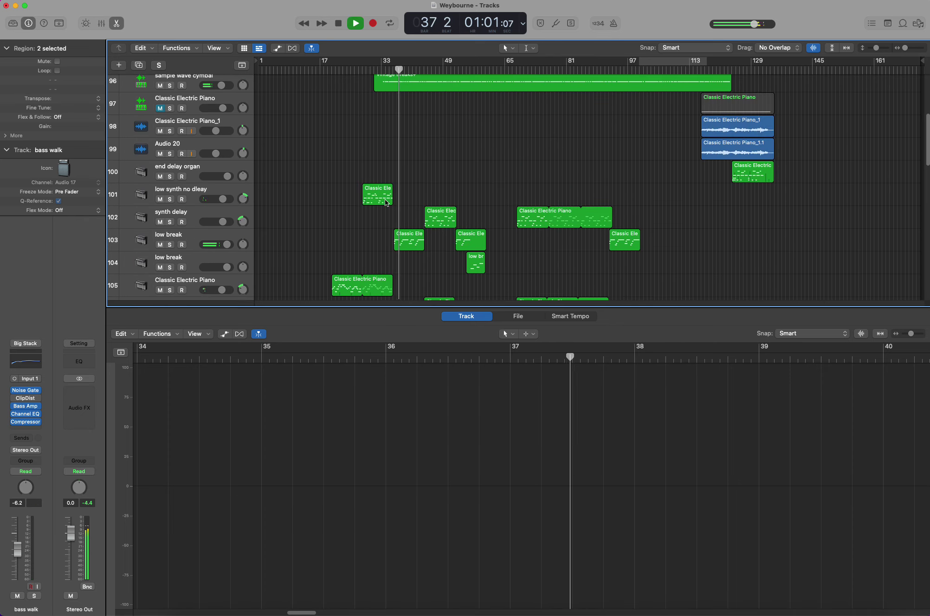
Solo and select the low break track (103), listen to it alone, and stop playback
{"action": "left_click", "coordinate": [170, 245]}
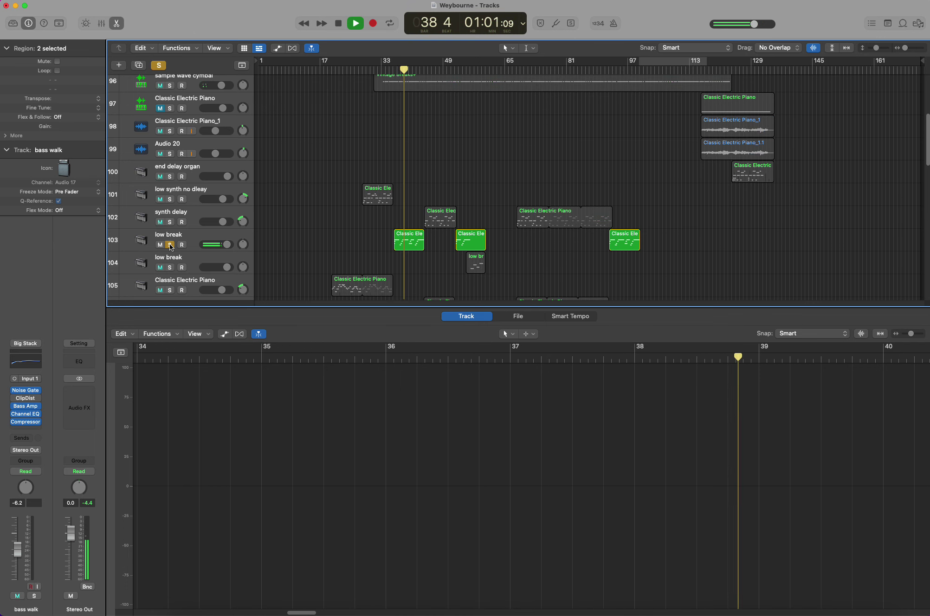
{"action": "left_click", "coordinate": [200, 234]}
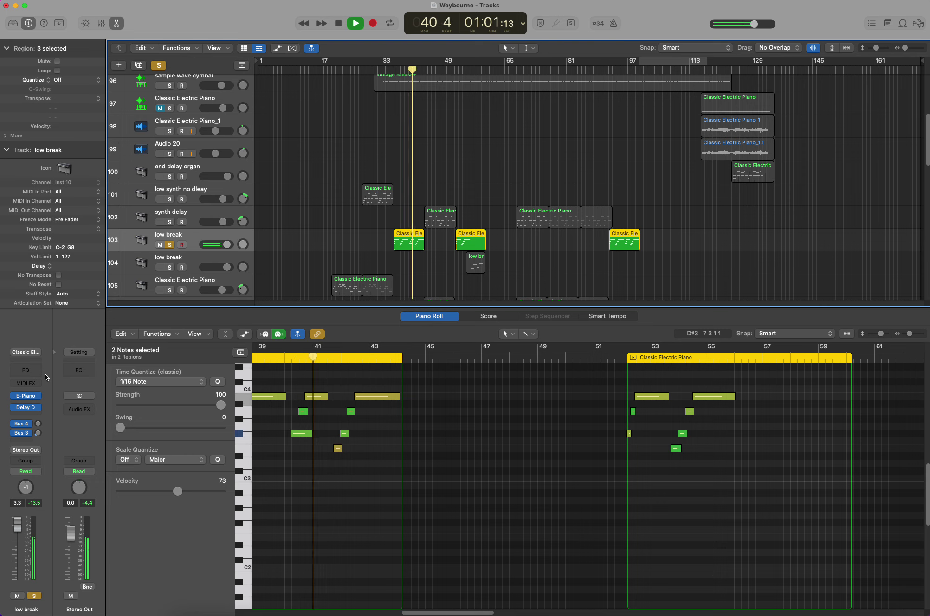
{"action": "mouse_move", "coordinate": [31, 413]}
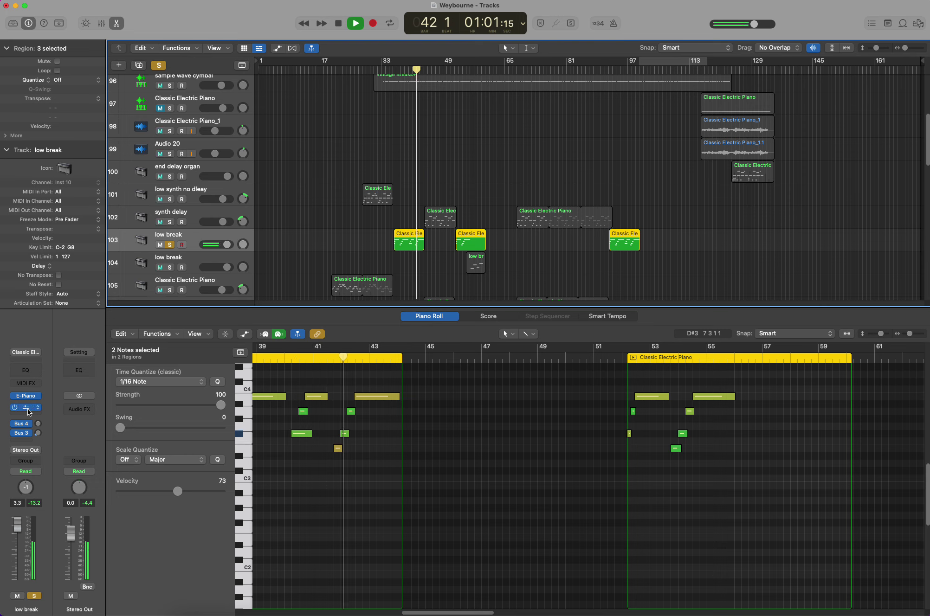
{"action": "key", "text": "space"}
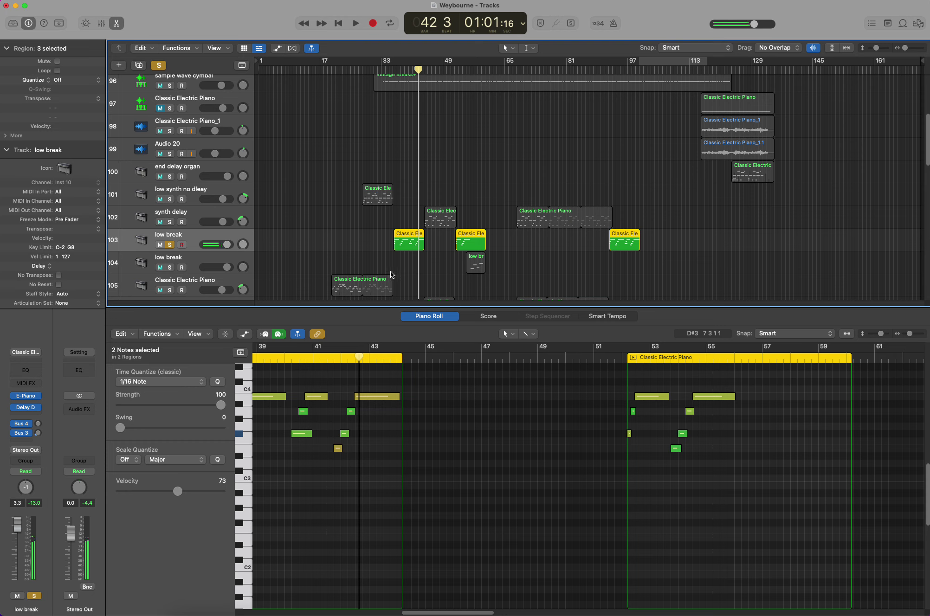
{"action": "scroll", "coordinate": [415, 262], "scroll_direction": "down", "scroll_amount": 2}
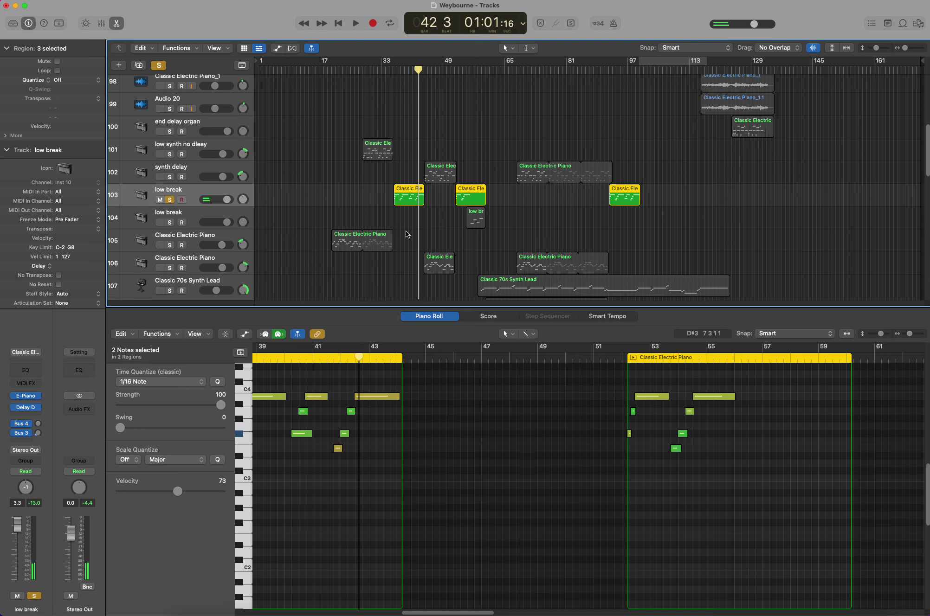
Compare the notes in the synth delay (102), Classic Electric Piano (105) and low synth no dleay (101) regions
{"action": "left_click", "coordinate": [438, 169]}
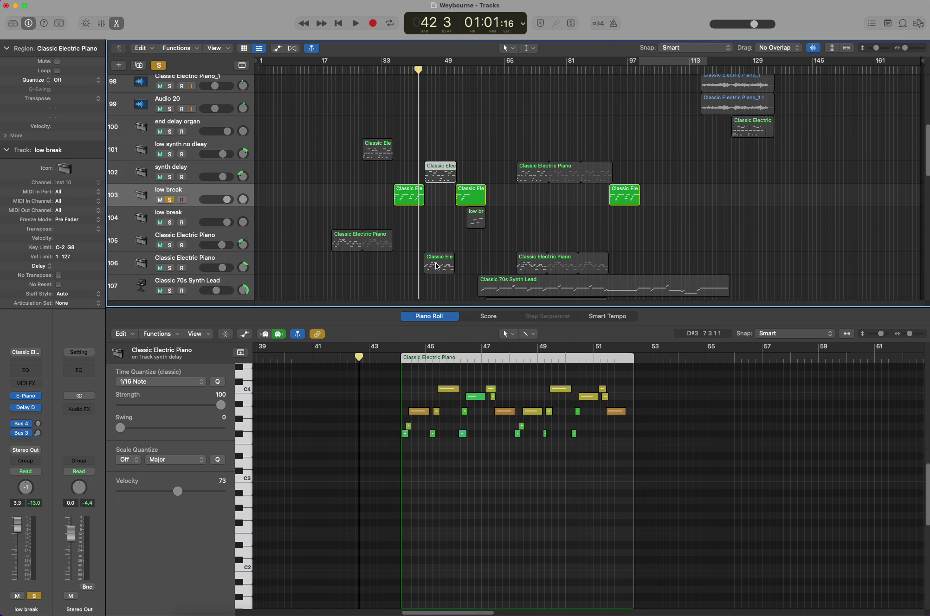
{"action": "left_click", "coordinate": [381, 246]}
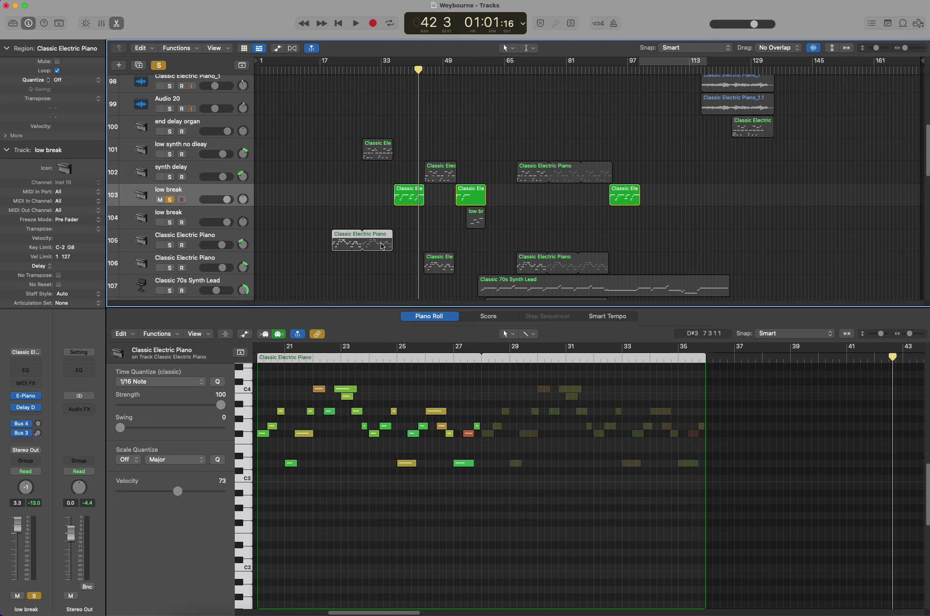
{"action": "left_click", "coordinate": [380, 154]}
{"action": "left_click", "coordinate": [349, 238]}
Select the synth delay track (102) with all its regions and clear all solos
{"action": "left_click", "coordinate": [428, 174]}
{"action": "left_click", "coordinate": [228, 169]}
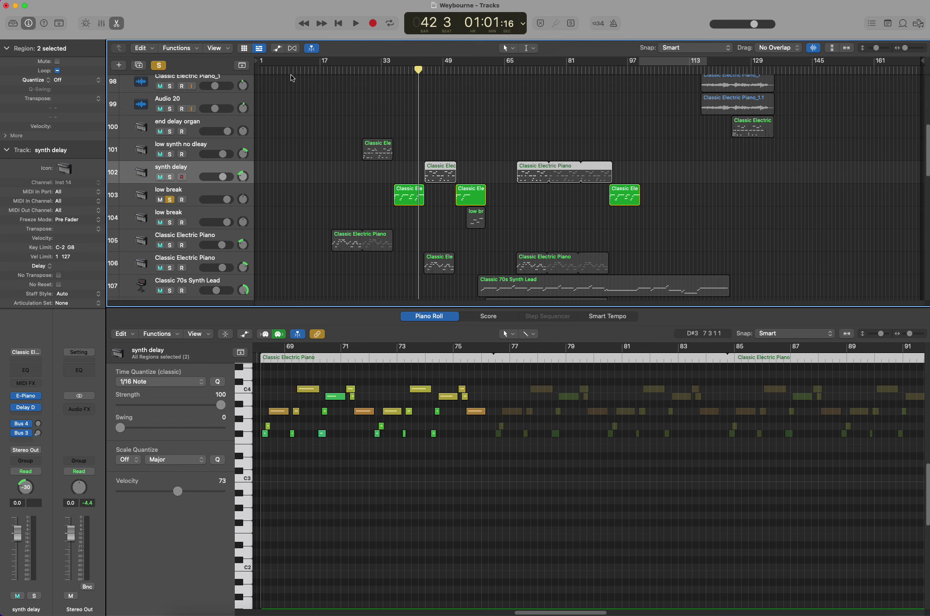
{"action": "left_click", "coordinate": [159, 65]}
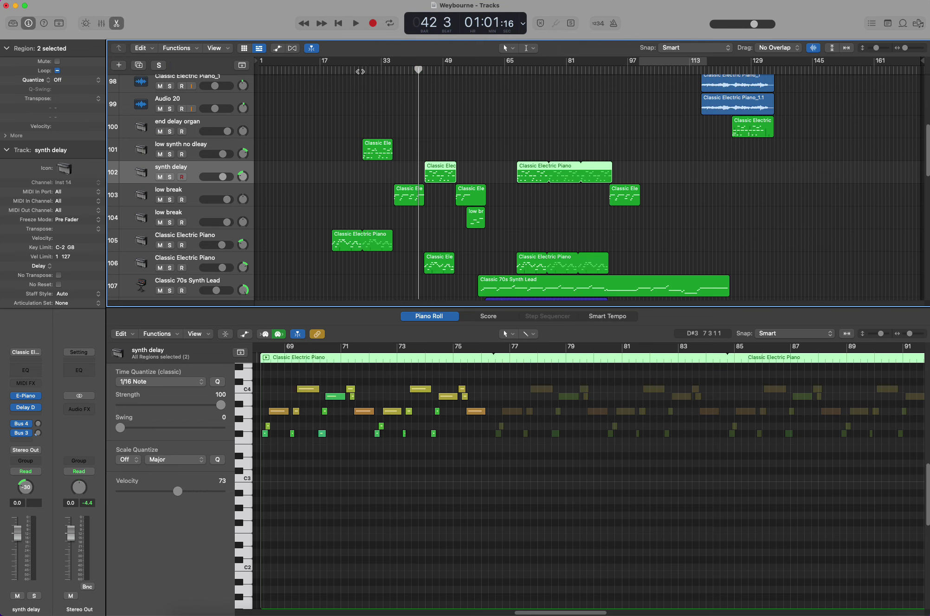
Play the full mix from about bar 26 and enlarge the tracks area to show more tracks above the editor
{"action": "left_click", "coordinate": [360, 71]}
{"action": "key", "text": "space"}
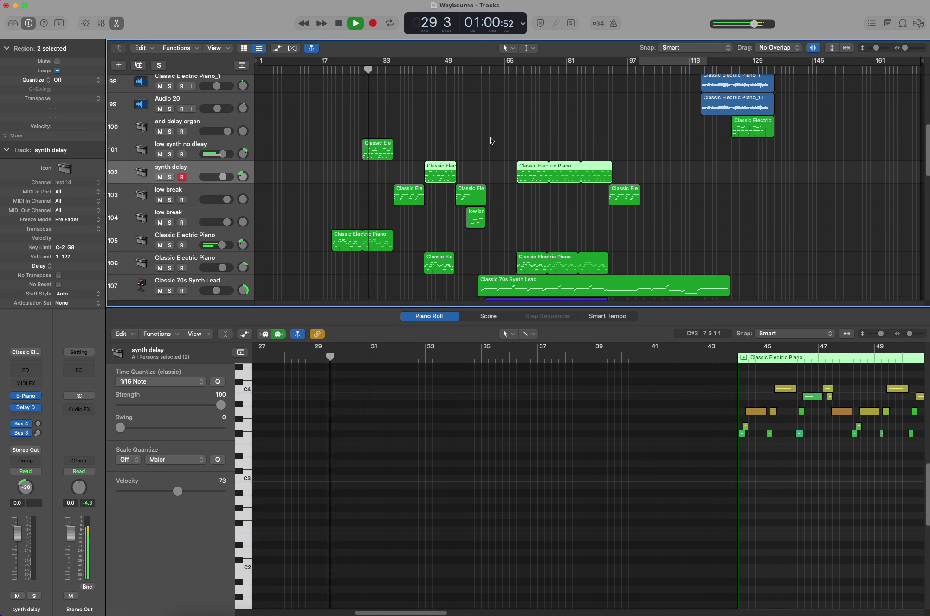
{"action": "left_click_drag", "start_coordinate": [655, 307], "coordinate": [655, 425]}
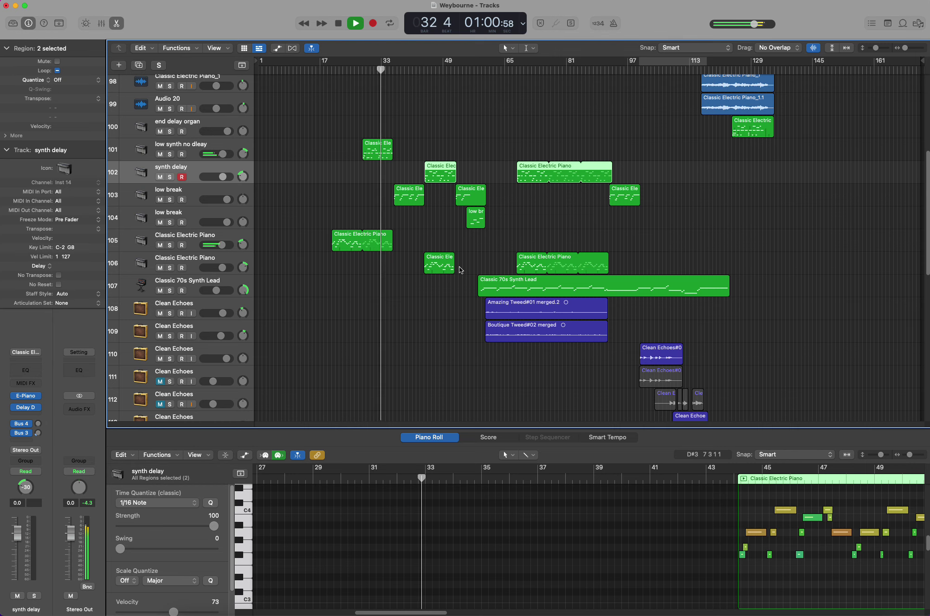
Look over the drum, synth, electric piano, guitar and bass tracks during full-mix playback, and stop at about bar 60
{"action": "scroll", "coordinate": [459, 267], "scroll_direction": "up", "scroll_amount": 5}
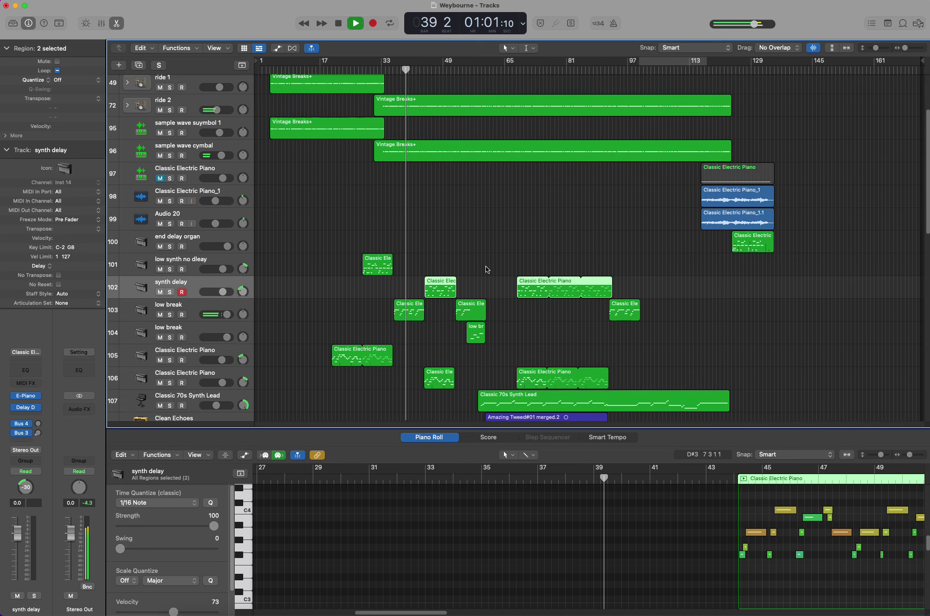
{"action": "scroll", "coordinate": [486, 266], "scroll_direction": "down", "scroll_amount": 1}
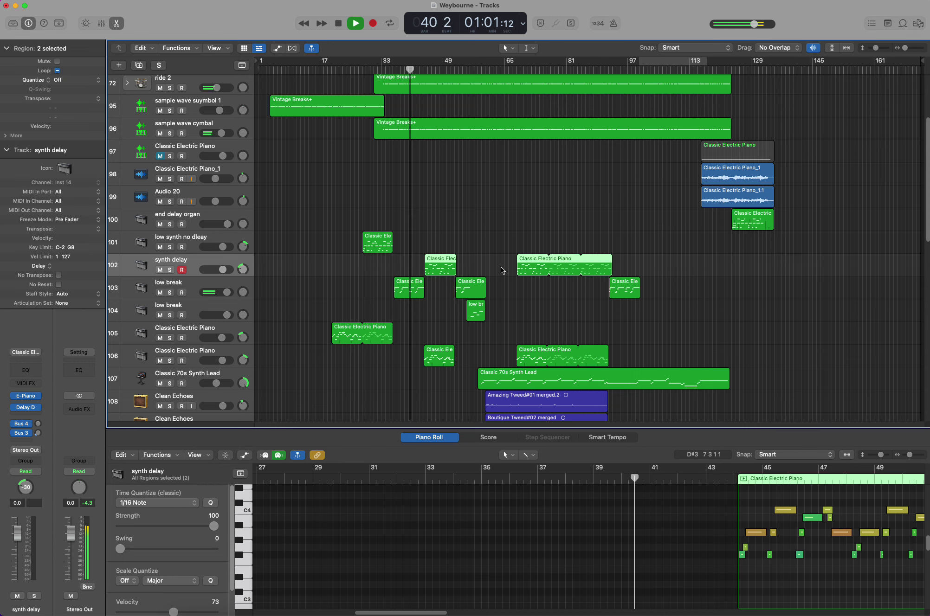
{"action": "scroll", "coordinate": [502, 268], "scroll_direction": "down", "scroll_amount": 3}
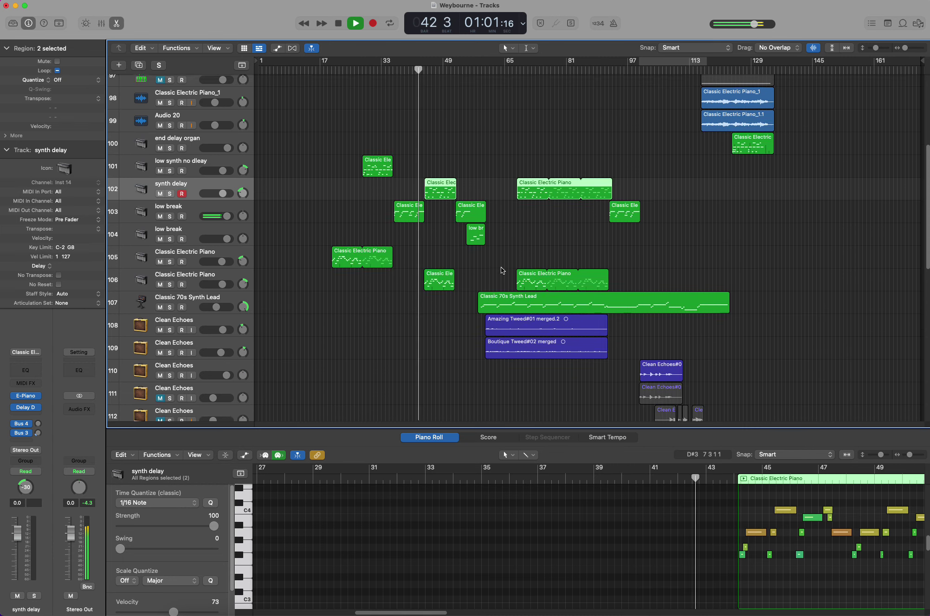
{"action": "scroll", "coordinate": [501, 271], "scroll_direction": "down", "scroll_amount": 1}
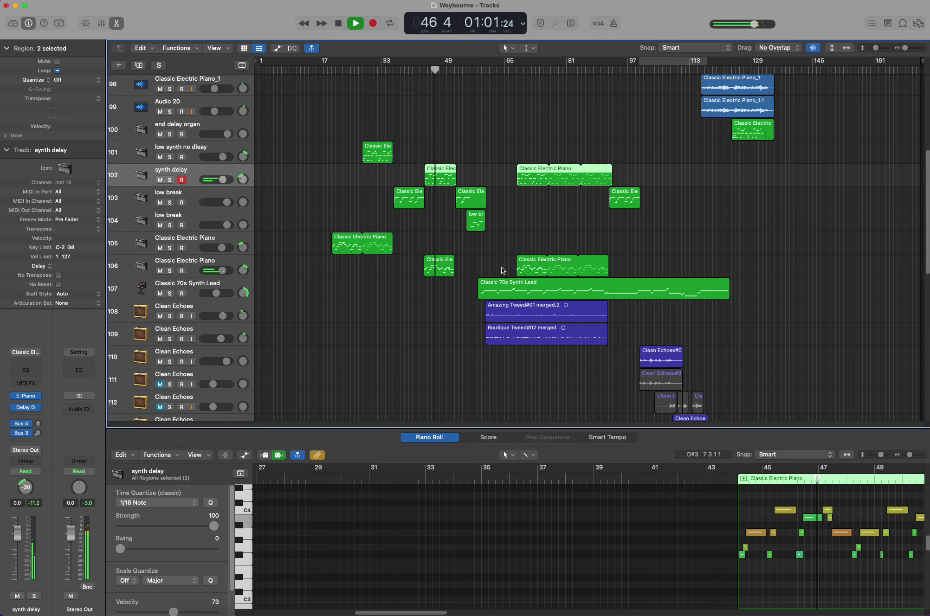
{"action": "scroll", "coordinate": [501, 267], "scroll_direction": "down", "scroll_amount": 5}
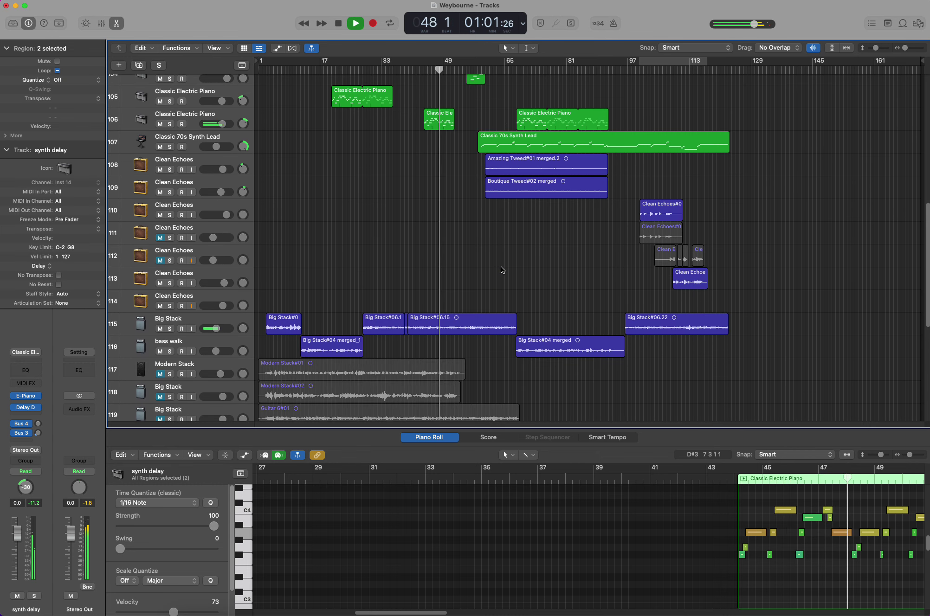
{"action": "scroll", "coordinate": [501, 267], "scroll_direction": "up", "scroll_amount": 7}
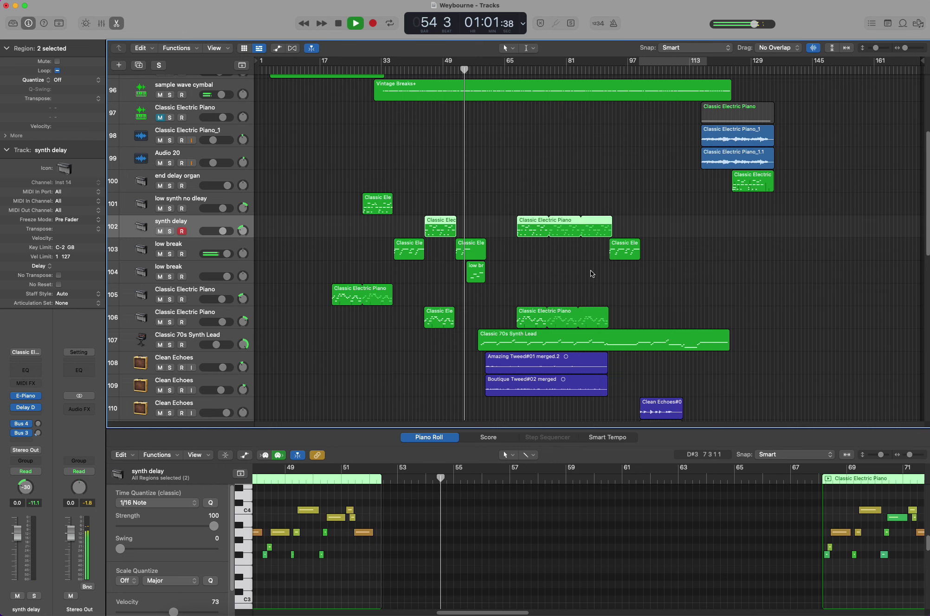
{"action": "scroll", "coordinate": [590, 270], "scroll_direction": "up", "scroll_amount": 10}
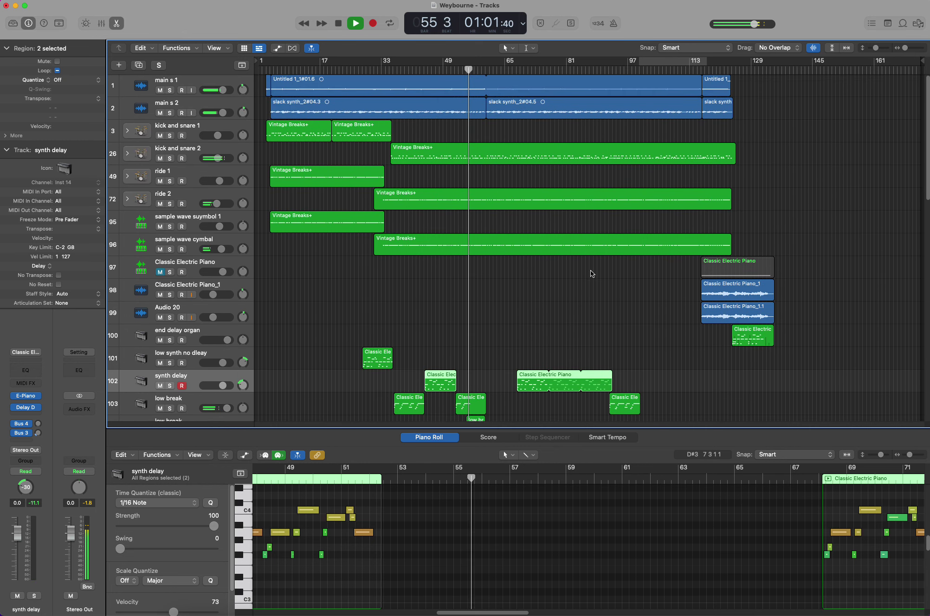
{"action": "scroll", "coordinate": [590, 270], "scroll_direction": "down", "scroll_amount": 8}
{"action": "scroll", "coordinate": [590, 270], "scroll_direction": "down", "scroll_amount": 2}
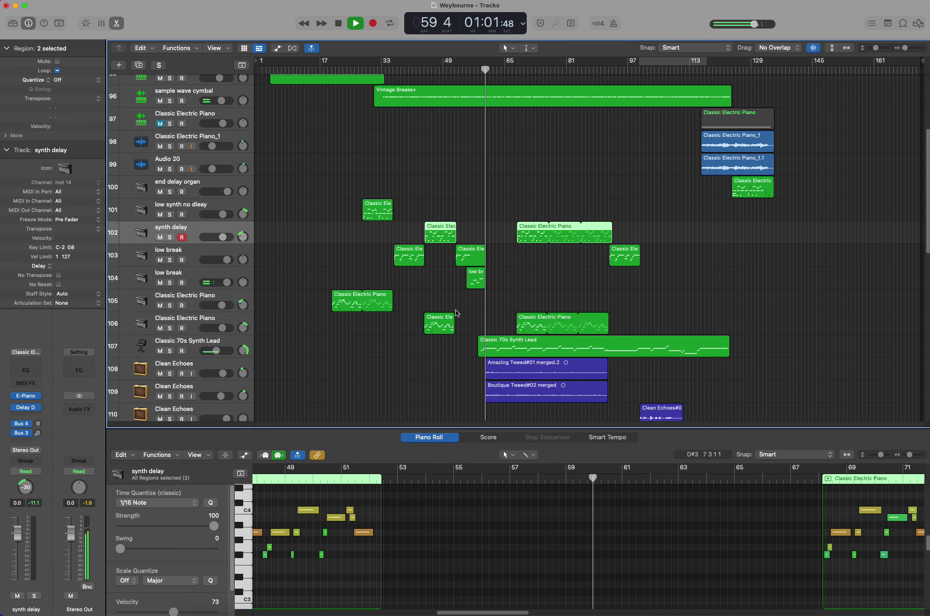
{"action": "key", "text": "space"}
Solo the Classic 70s Synth Lead track (107), listen to it alone, stop playback and clear the solo
{"action": "scroll", "coordinate": [445, 309], "scroll_direction": "down", "scroll_amount": 3}
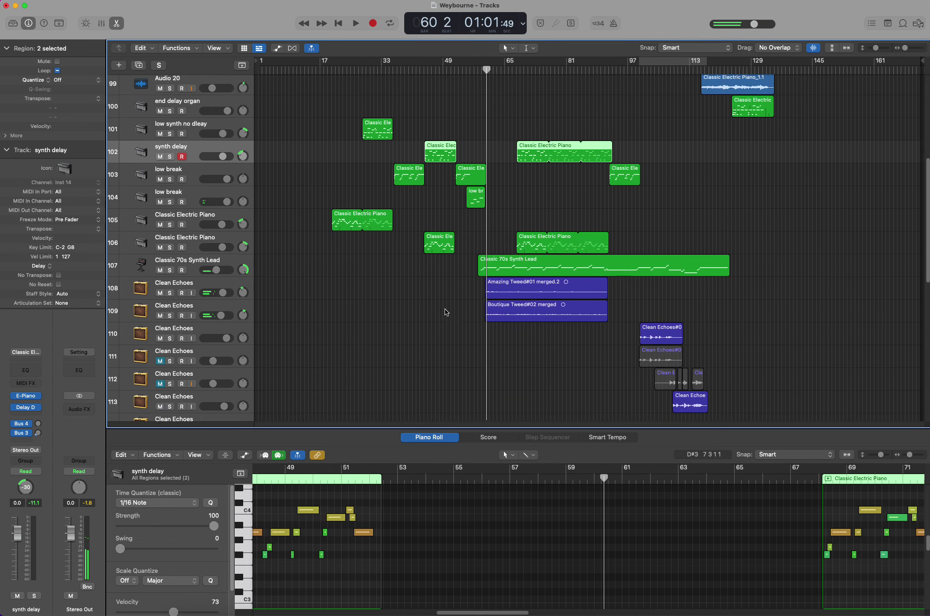
{"action": "scroll", "coordinate": [446, 308], "scroll_direction": "up", "scroll_amount": 8}
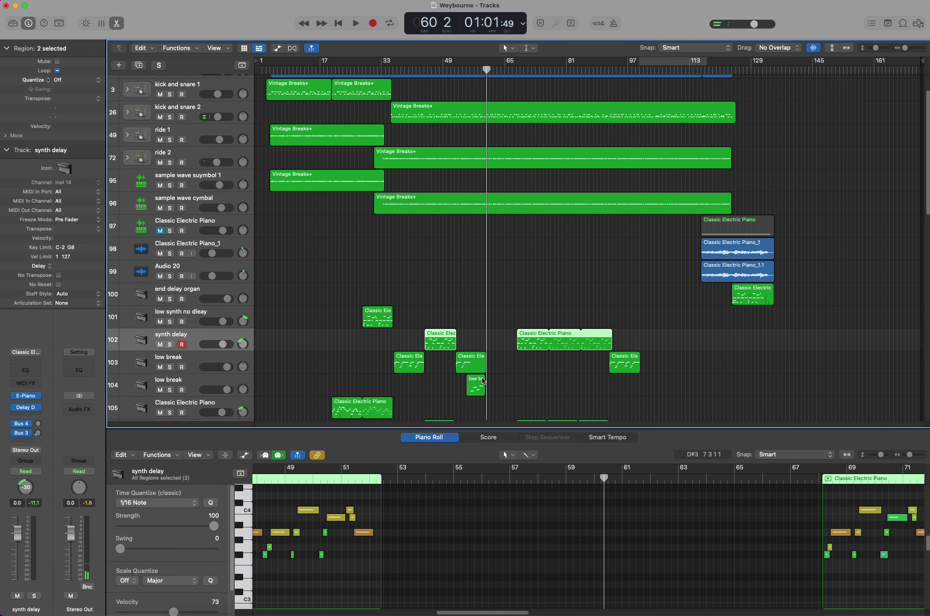
{"action": "scroll", "coordinate": [475, 337], "scroll_direction": "down", "scroll_amount": 3}
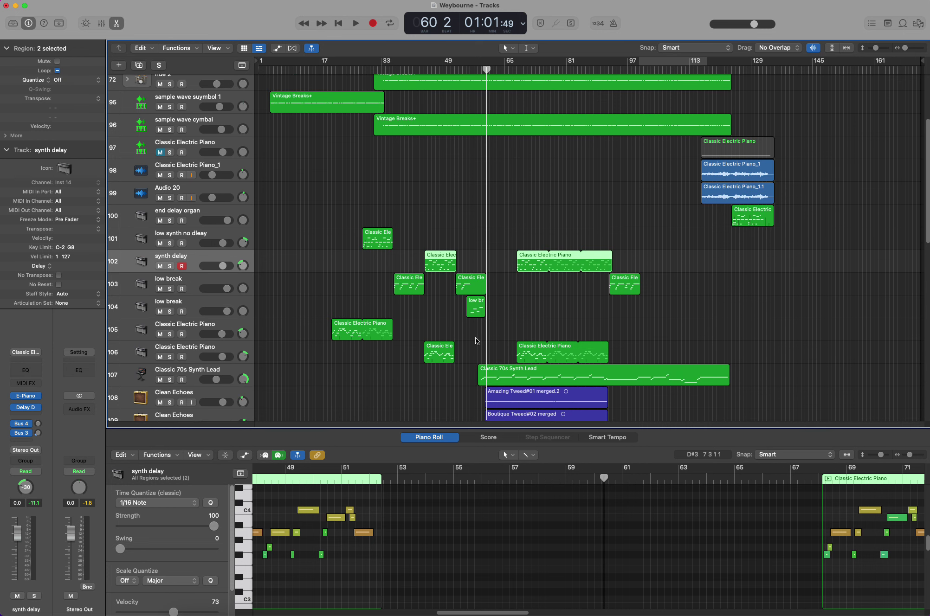
{"action": "scroll", "coordinate": [440, 357], "scroll_direction": "down", "scroll_amount": 2}
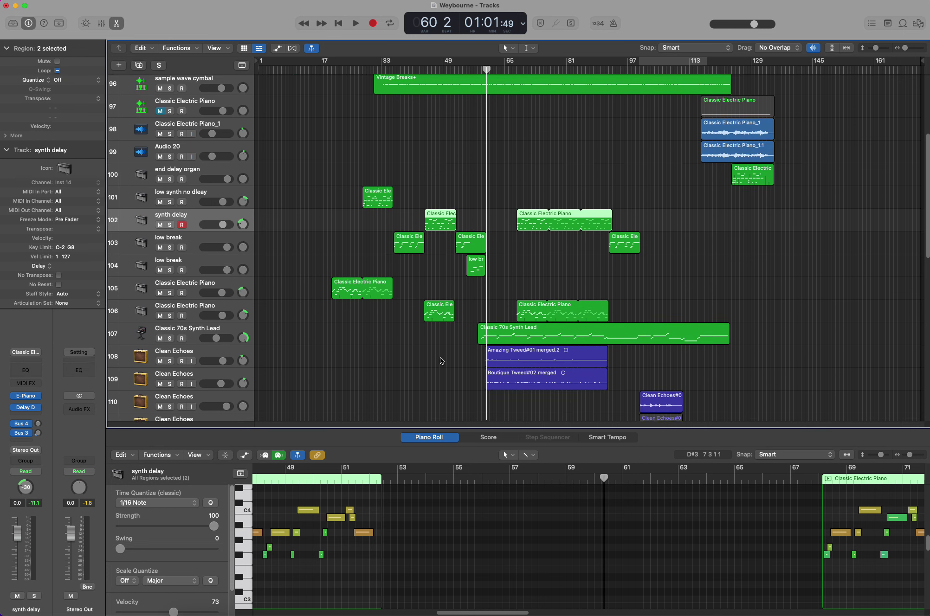
{"action": "scroll", "coordinate": [440, 357], "scroll_direction": "down", "scroll_amount": 5}
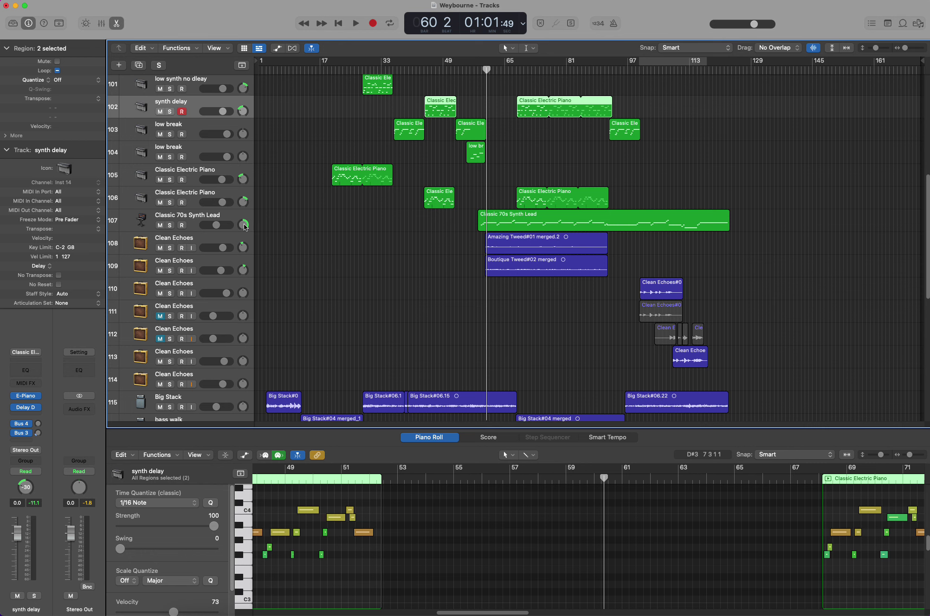
{"action": "left_click", "coordinate": [170, 225]}
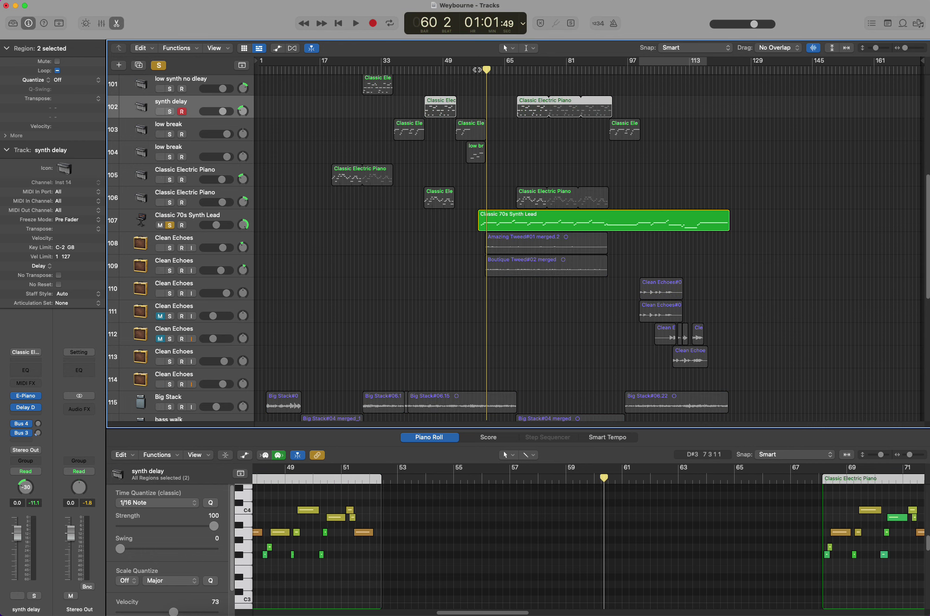
{"action": "key", "text": "space"}
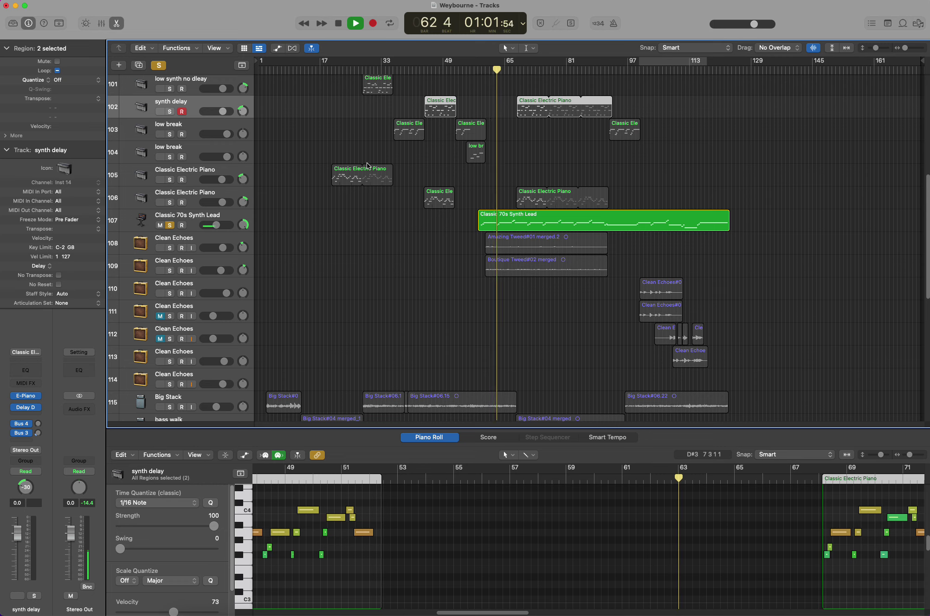
{"action": "left_click", "coordinate": [169, 225]}
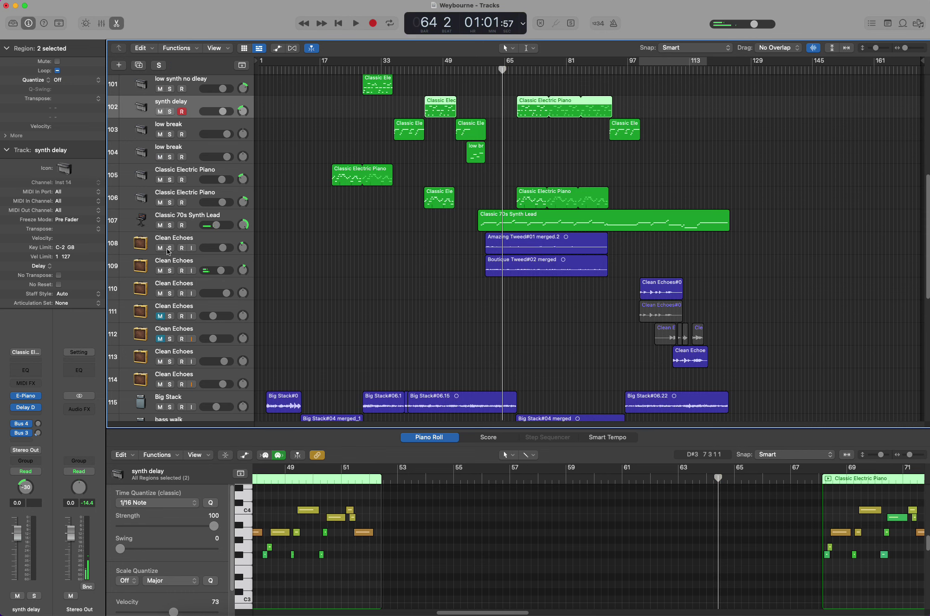
Solo both Clean Echoes guitar tracks (108 and 109) and play them together from just before their regions begin
{"action": "left_click", "coordinate": [170, 247]}
{"action": "left_click", "coordinate": [171, 273]}
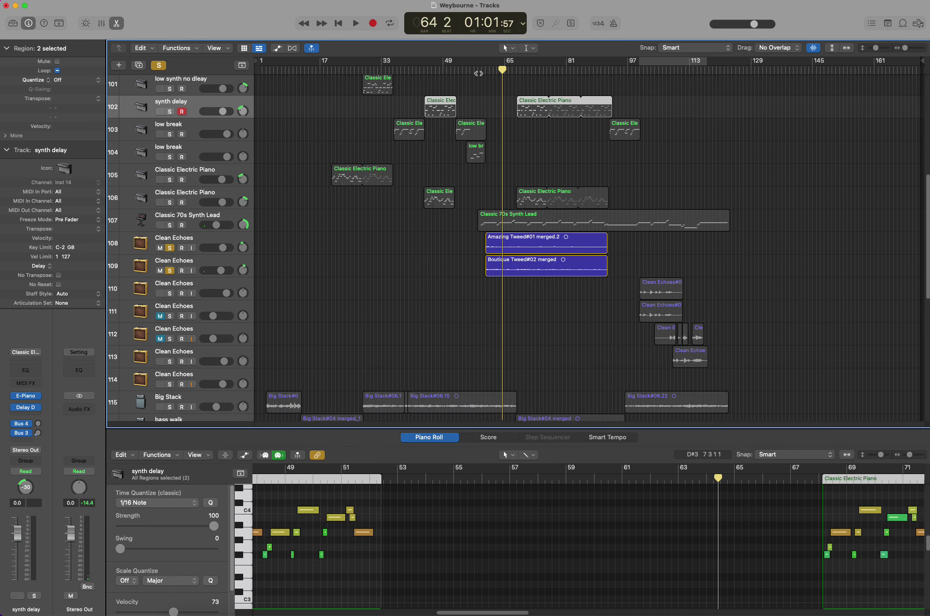
{"action": "key", "text": "space"}
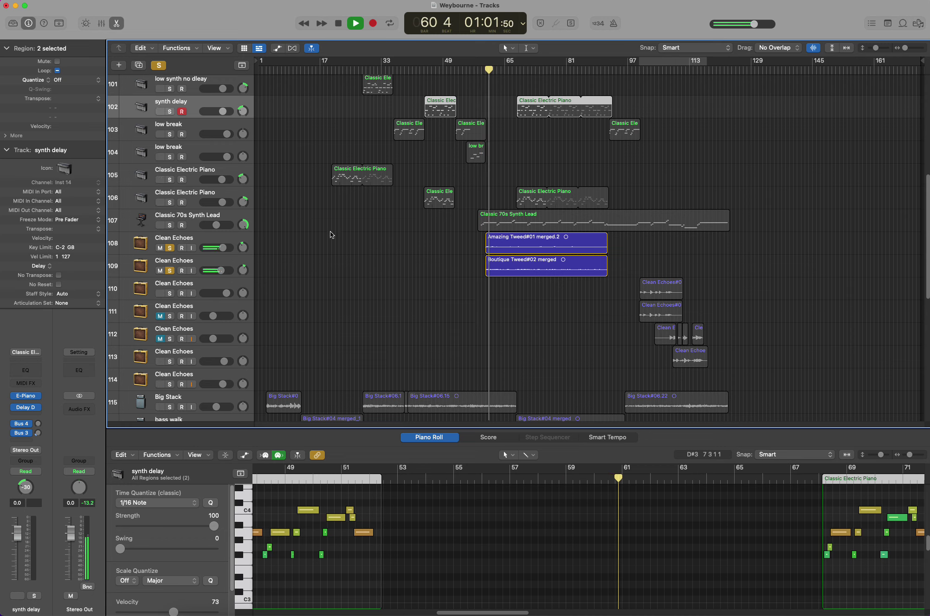
Listen to Clean Echoes track 108 alone, select it, and inspect its Sample Delay plug-in settings
{"action": "left_click", "coordinate": [171, 271]}
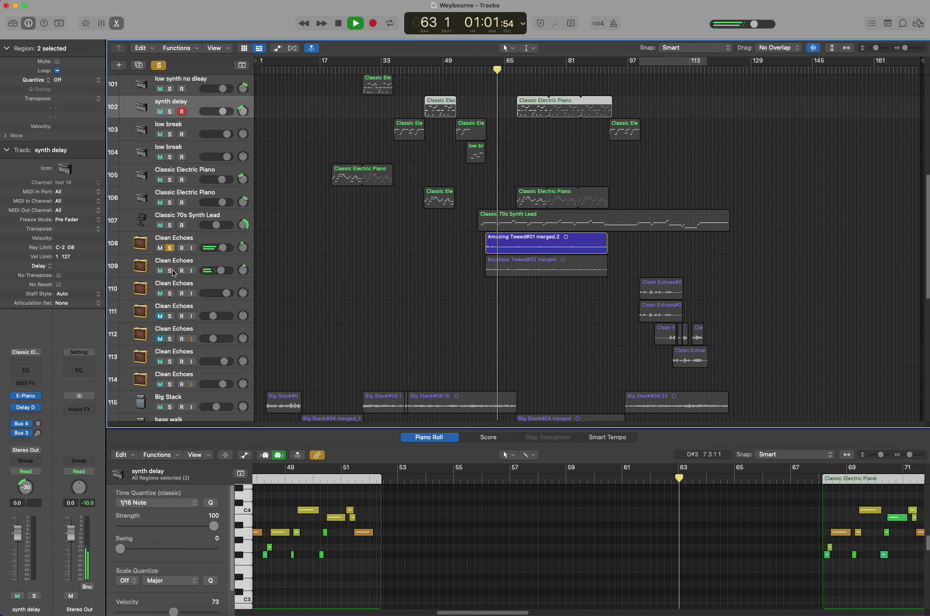
{"action": "left_click", "coordinate": [205, 237]}
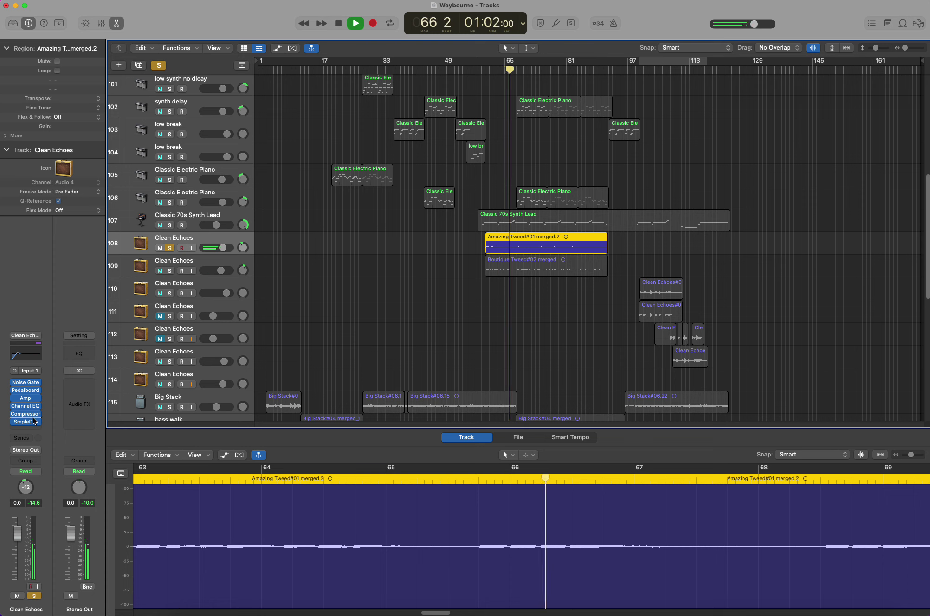
{"action": "mouse_move", "coordinate": [29, 422]}
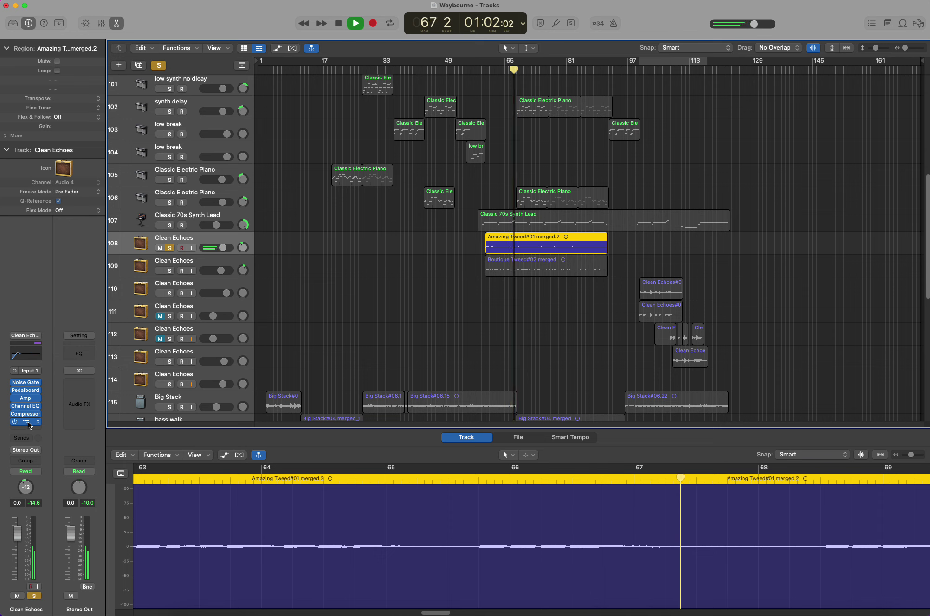
{"action": "left_click", "coordinate": [26, 422]}
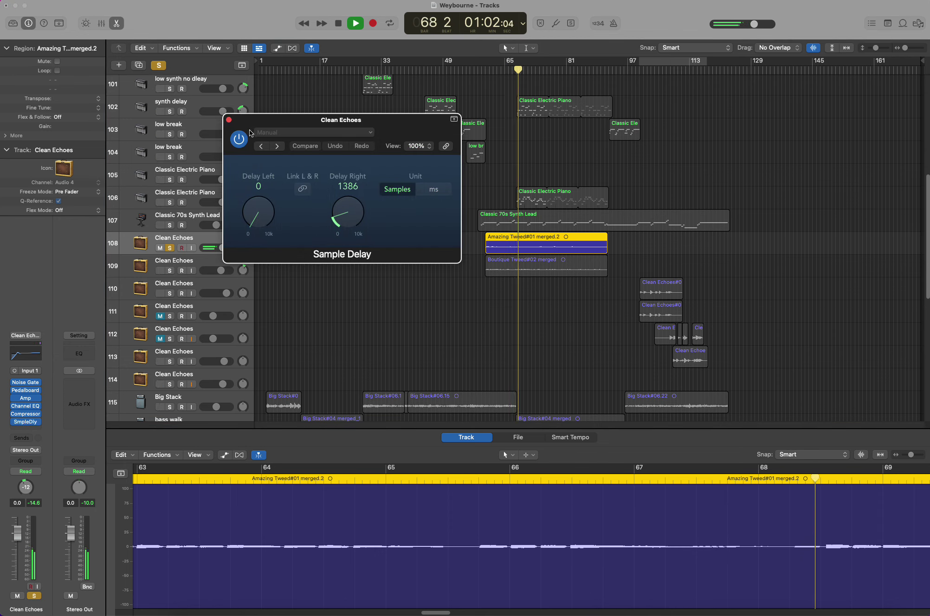
{"action": "left_click", "coordinate": [229, 120]}
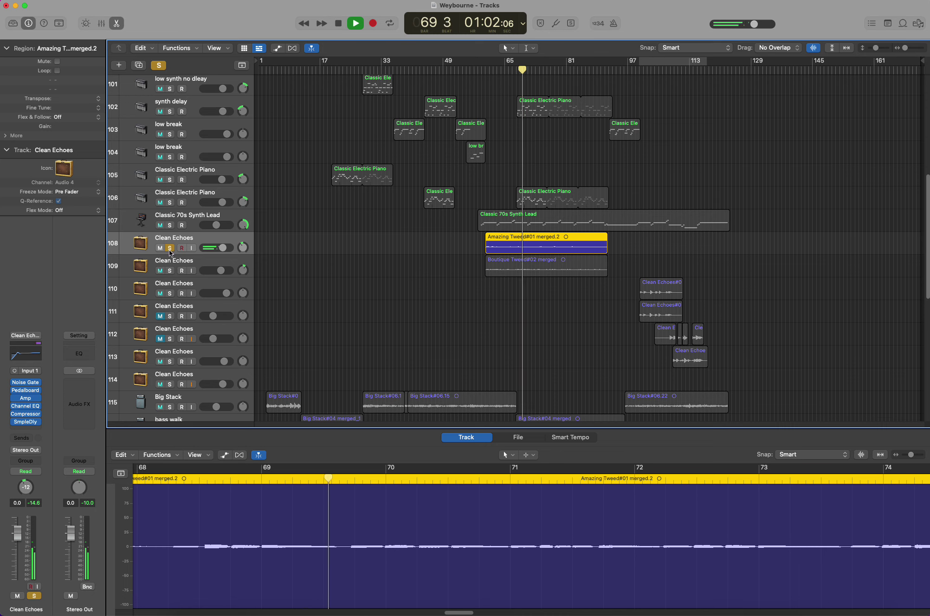
Switch the solo to Clean Echoes track 109, select that track, and inspect its Sample Delay plug-in settings
{"action": "left_click", "coordinate": [170, 271]}
{"action": "left_click", "coordinate": [170, 249]}
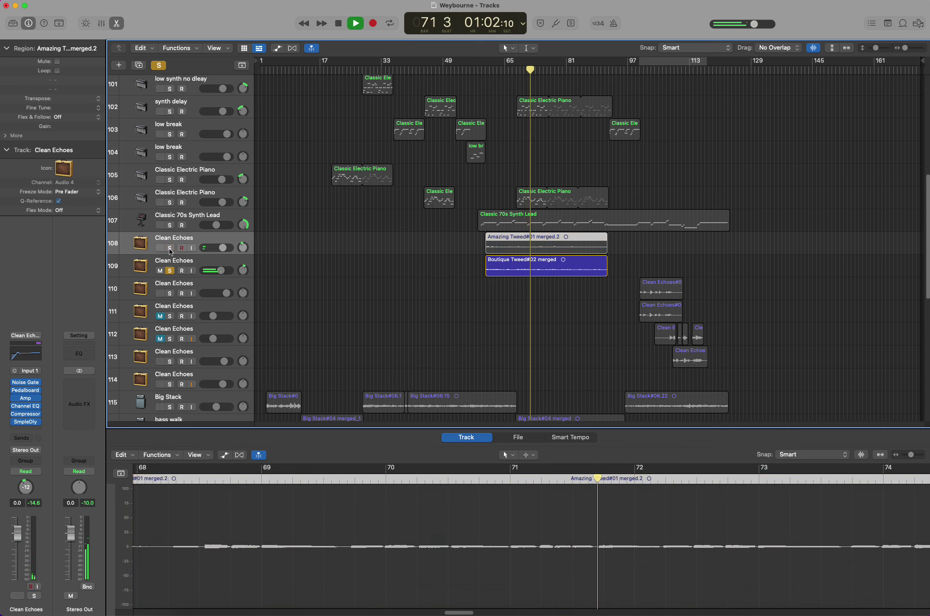
{"action": "left_click", "coordinate": [208, 259]}
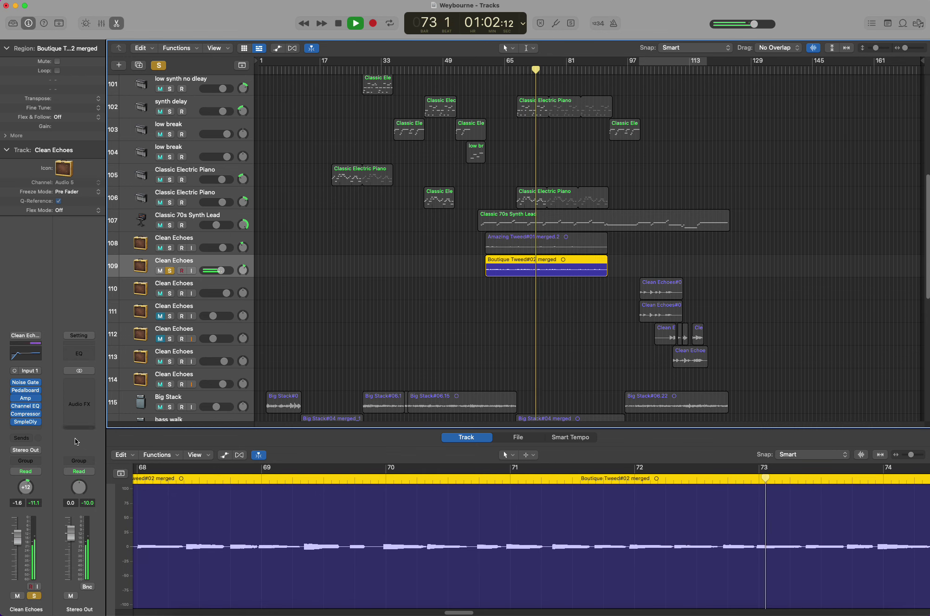
{"action": "left_click", "coordinate": [25, 424]}
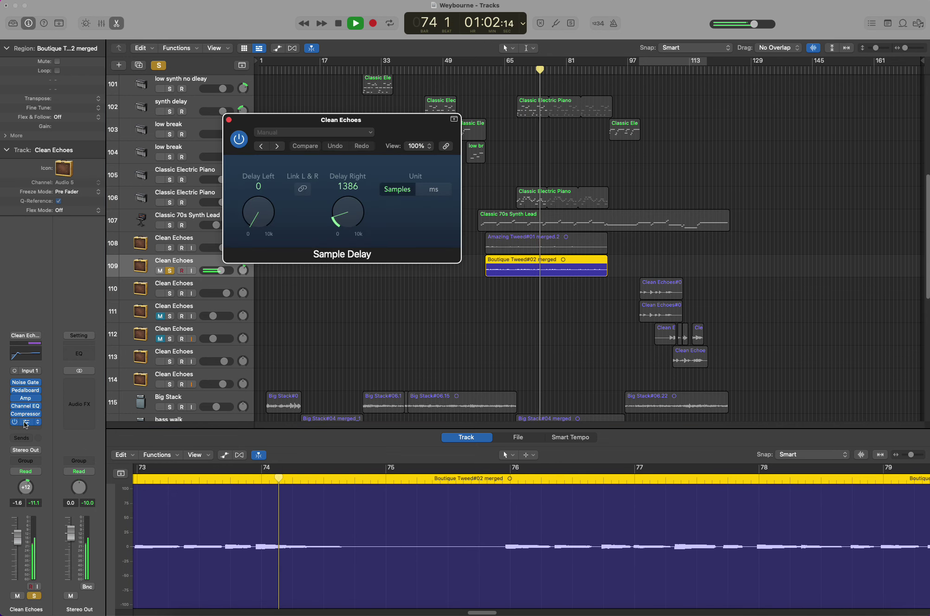
{"action": "left_click", "coordinate": [229, 120]}
Examine the full pedal chain in track 109's Pedalboard plug-in and close it
{"action": "left_click", "coordinate": [28, 392]}
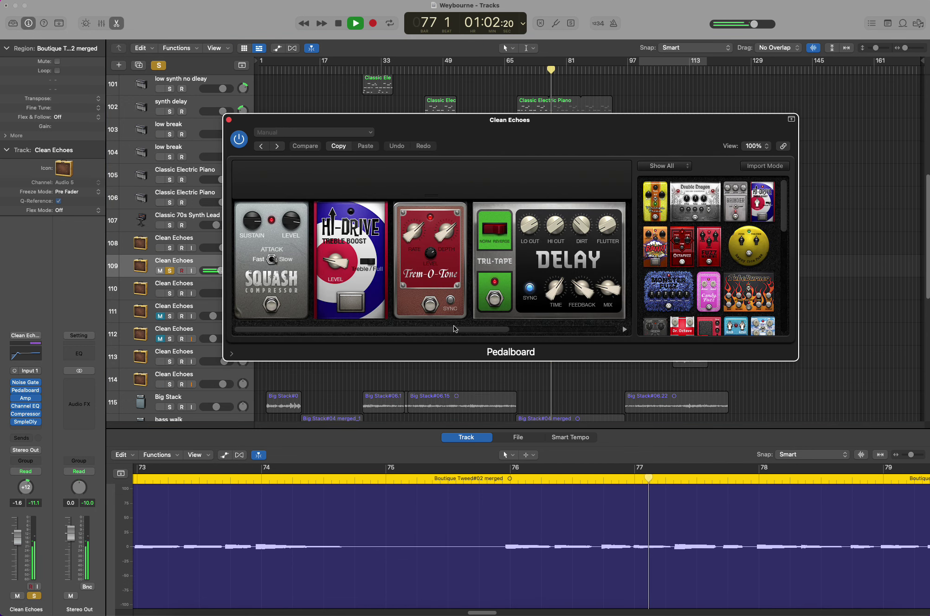
{"action": "left_click_drag", "start_coordinate": [444, 329], "coordinate": [580, 329]}
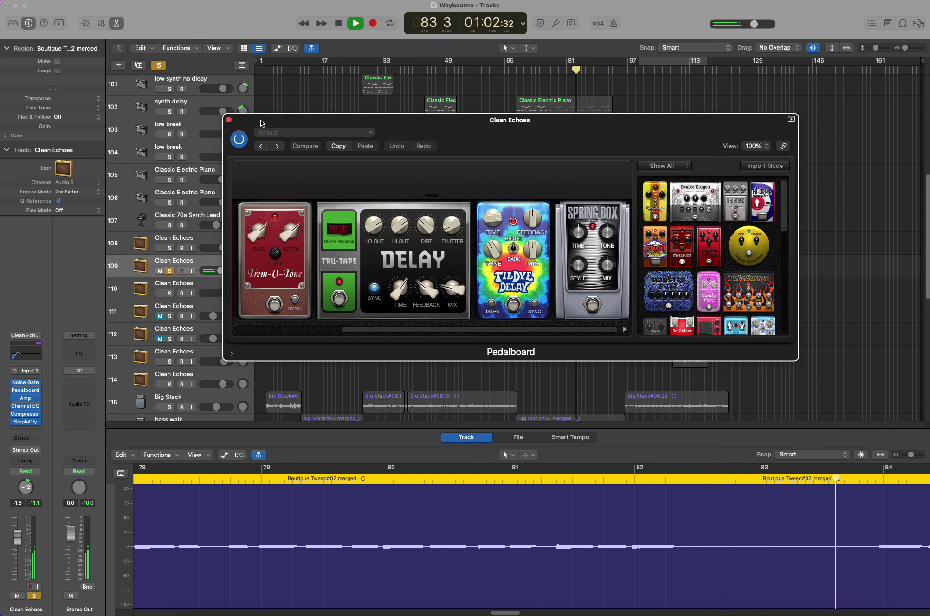
{"action": "left_click", "coordinate": [229, 120]}
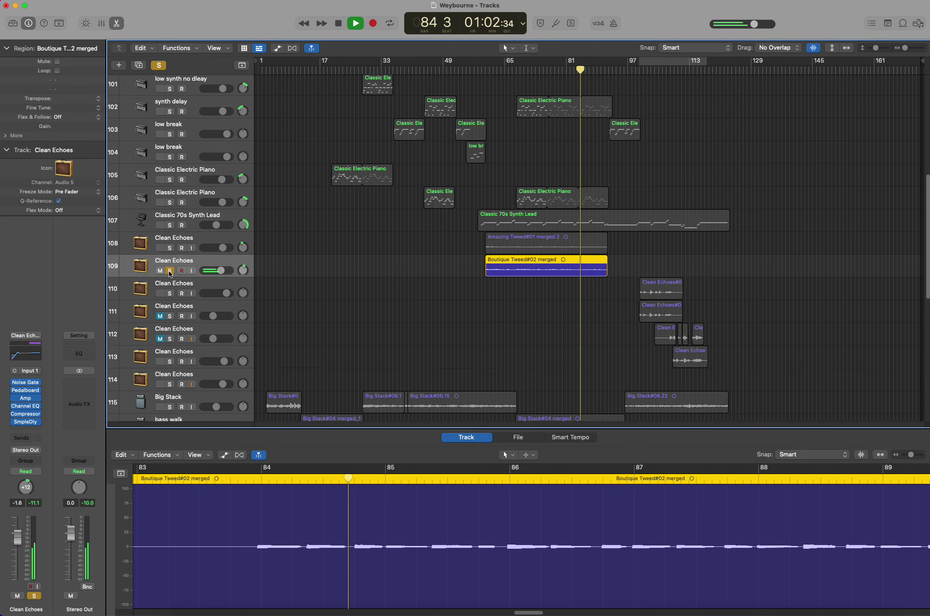
Solo Clean Echoes track 108 and the Classic 70s Synth Lead (107) along with track 109, and play them from about bar 58
{"action": "left_click", "coordinate": [169, 248]}
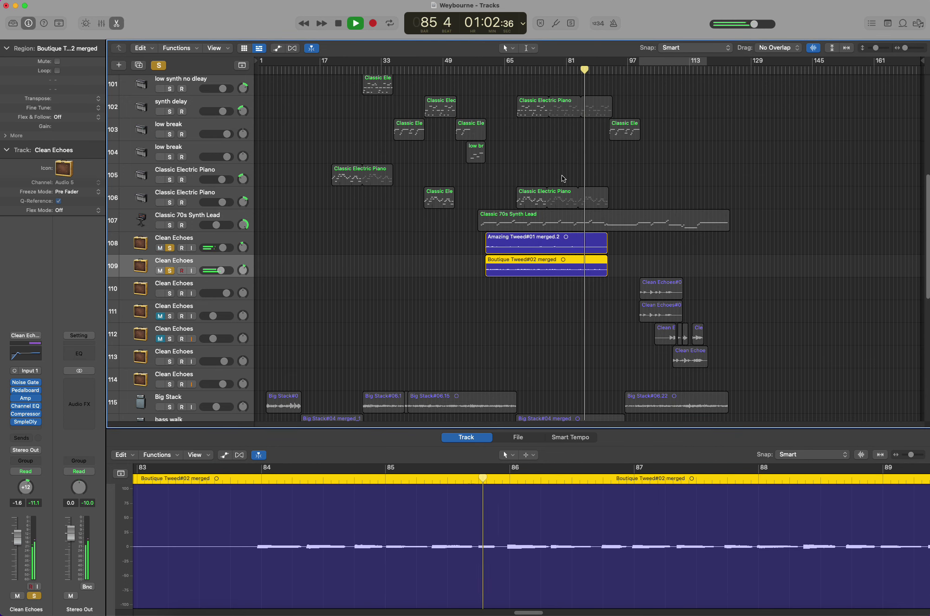
{"action": "key", "text": "space"}
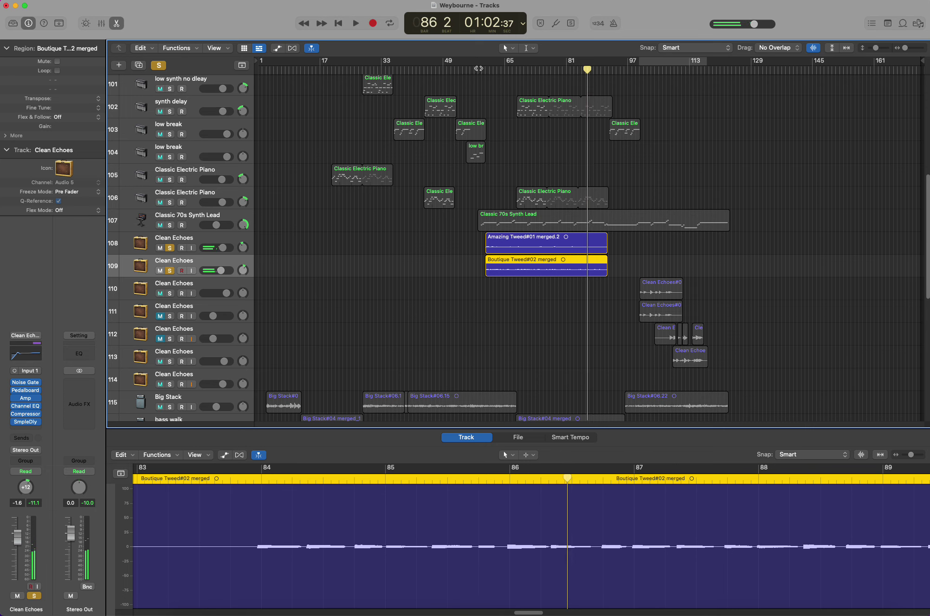
{"action": "left_click", "coordinate": [170, 226]}
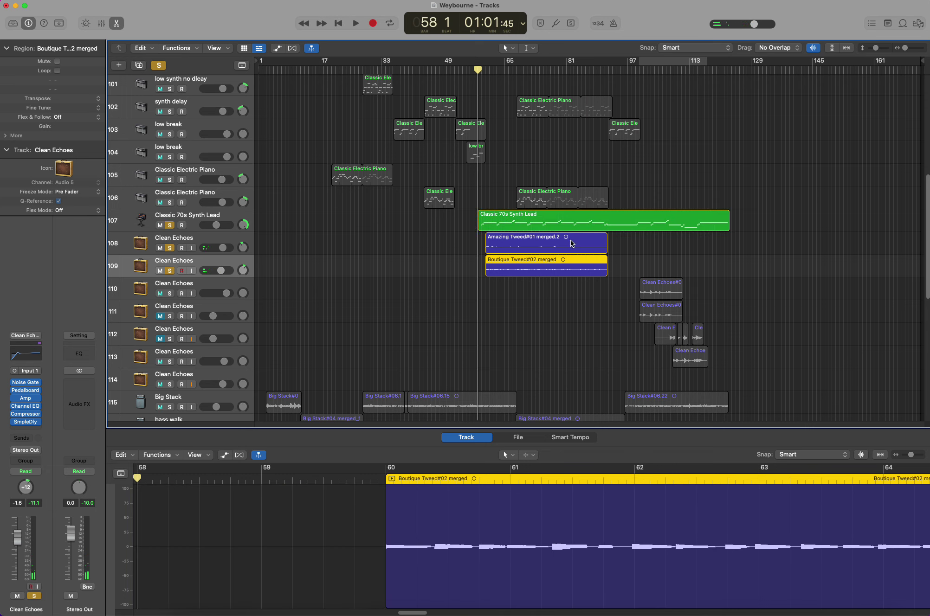
{"action": "key", "text": "space"}
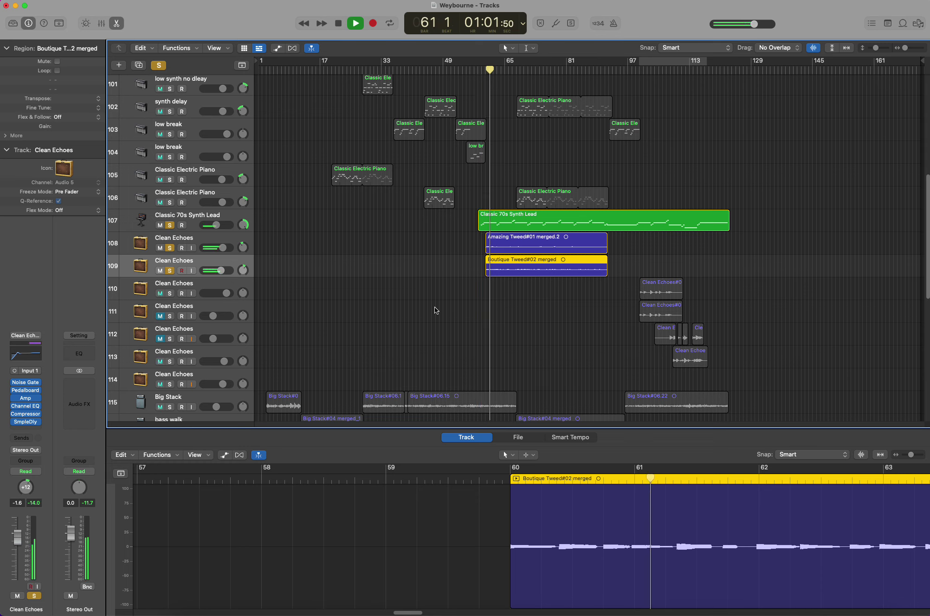
Clear the active solos, play the full mix to about bar 70, and select the Classic Electric Piano track 106
{"action": "left_click", "coordinate": [159, 65]}
{"action": "scroll", "coordinate": [642, 254], "scroll_direction": "down", "scroll_amount": 1}
{"action": "scroll", "coordinate": [641, 254], "scroll_direction": "down", "scroll_amount": 5}
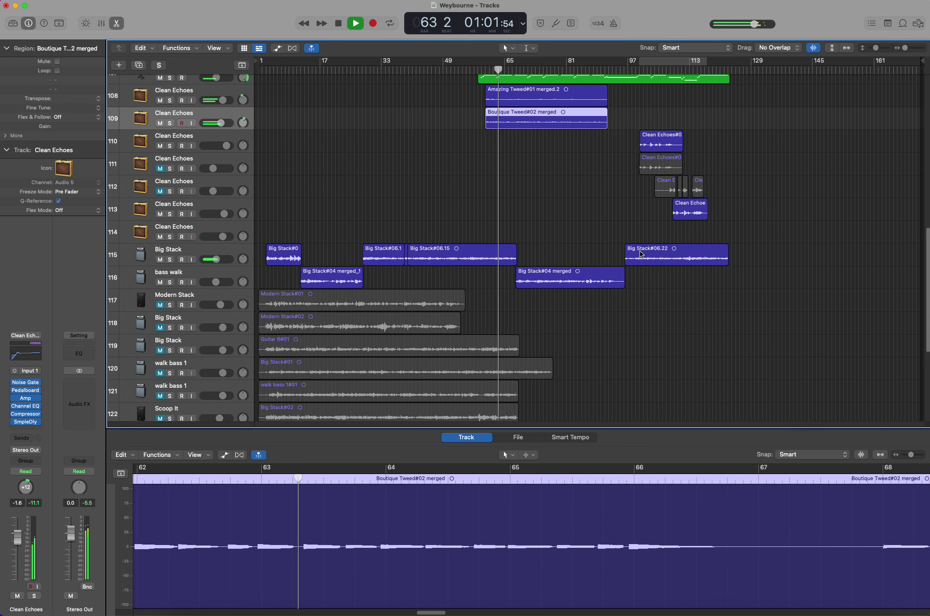
{"action": "scroll", "coordinate": [636, 247], "scroll_direction": "up", "scroll_amount": 8}
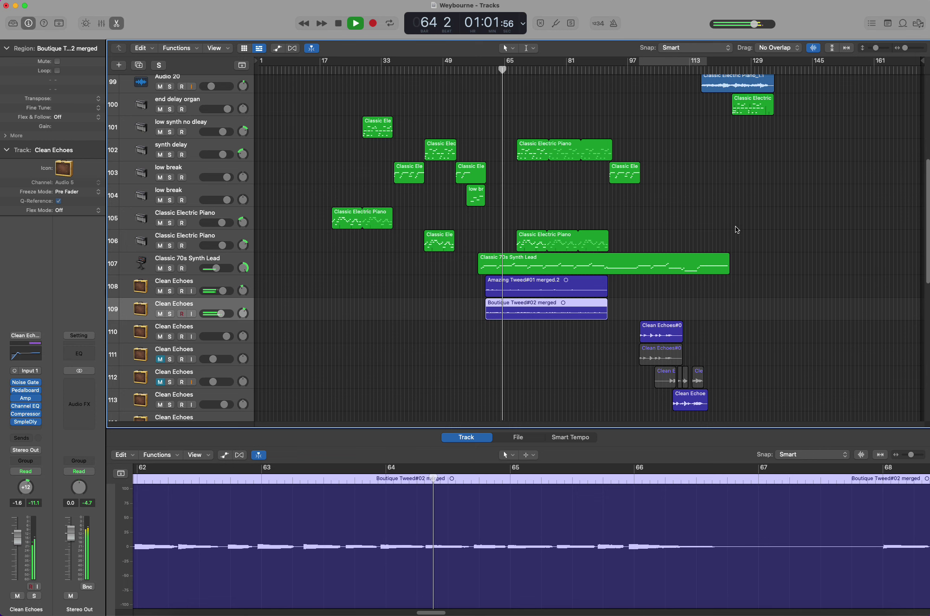
{"action": "scroll", "coordinate": [735, 226], "scroll_direction": "up", "scroll_amount": 2}
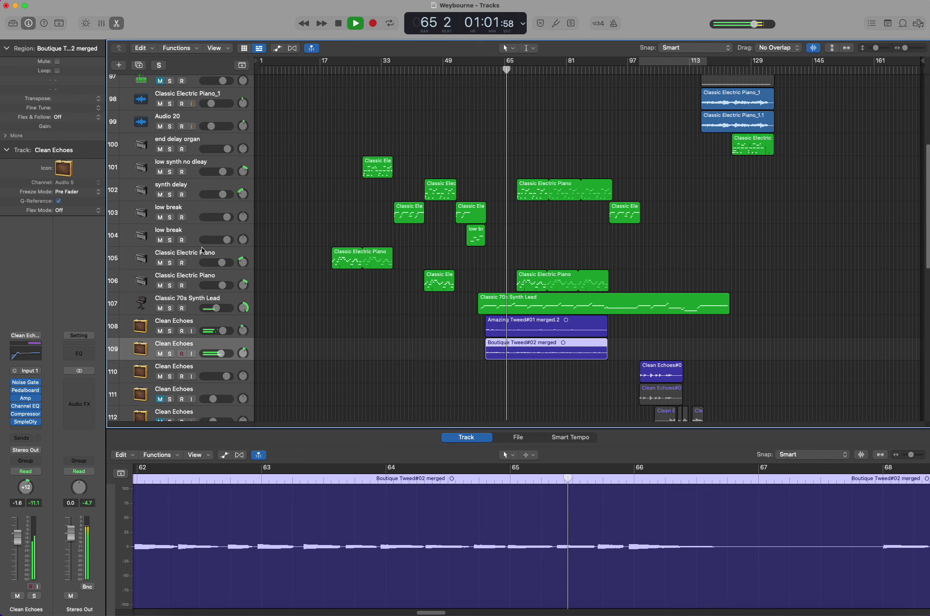
{"action": "left_click", "coordinate": [226, 277]}
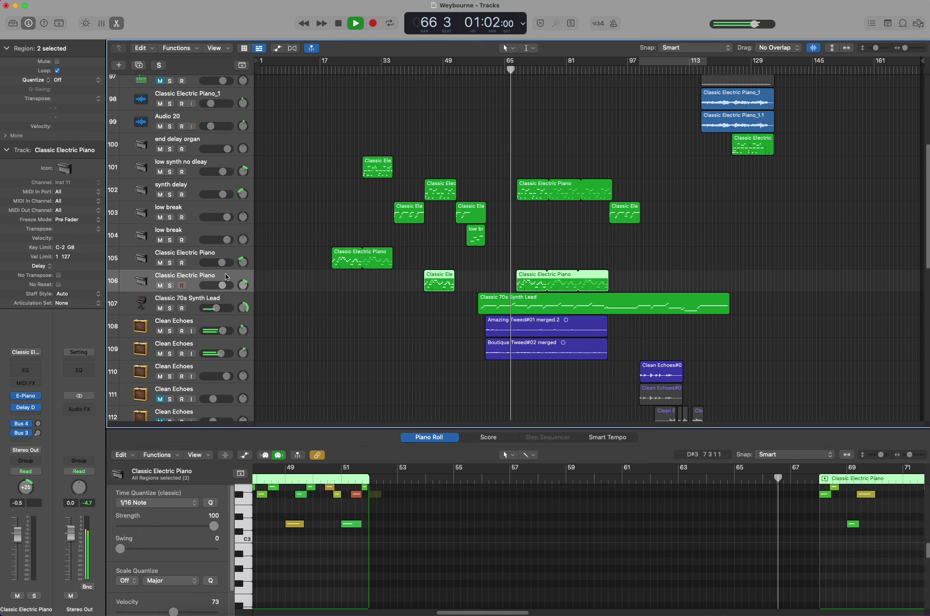
{"action": "scroll", "coordinate": [656, 523], "scroll_direction": "up", "scroll_amount": 5}
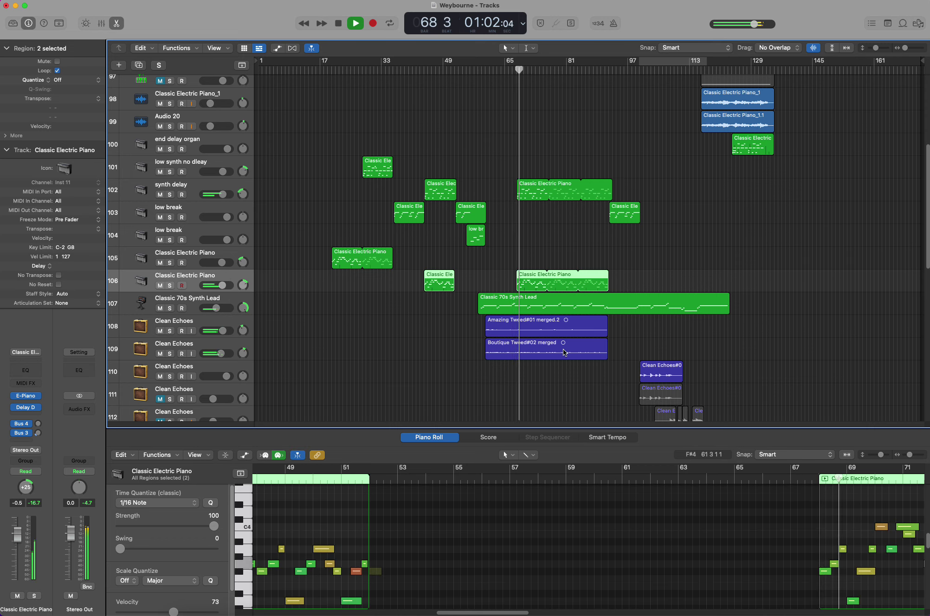
{"action": "scroll", "coordinate": [606, 360], "scroll_direction": "down", "scroll_amount": 8}
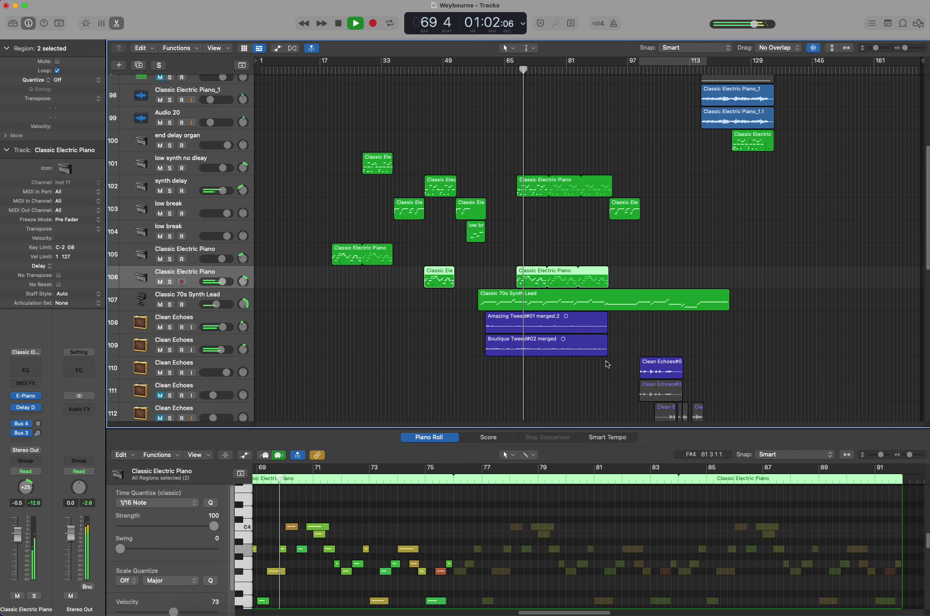
{"action": "key", "text": "space"}
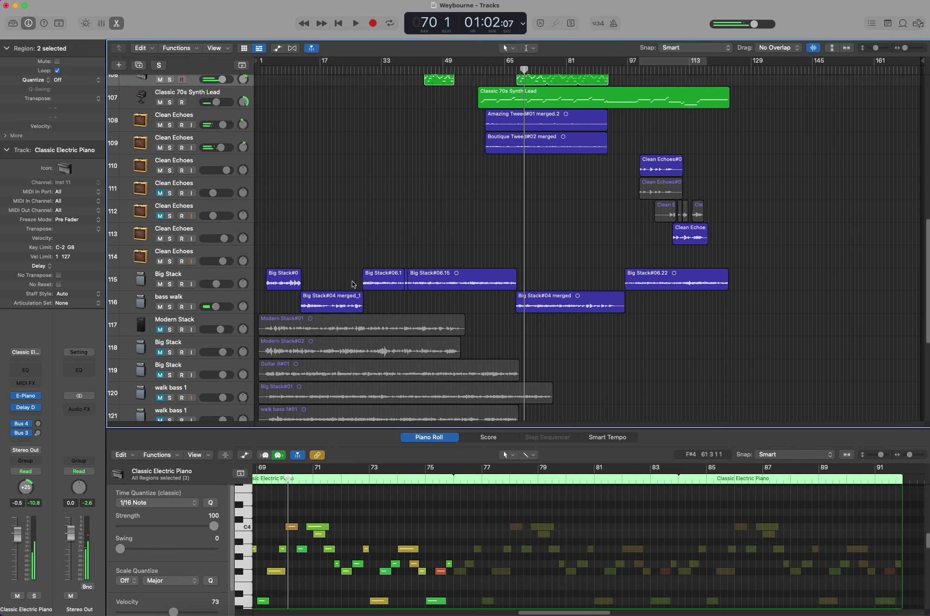
Solo the bass walk track (116), play it from just before its second region, and remove the solo
{"action": "left_click", "coordinate": [170, 306]}
{"action": "left_click", "coordinate": [512, 71]}
{"action": "key", "text": "space"}
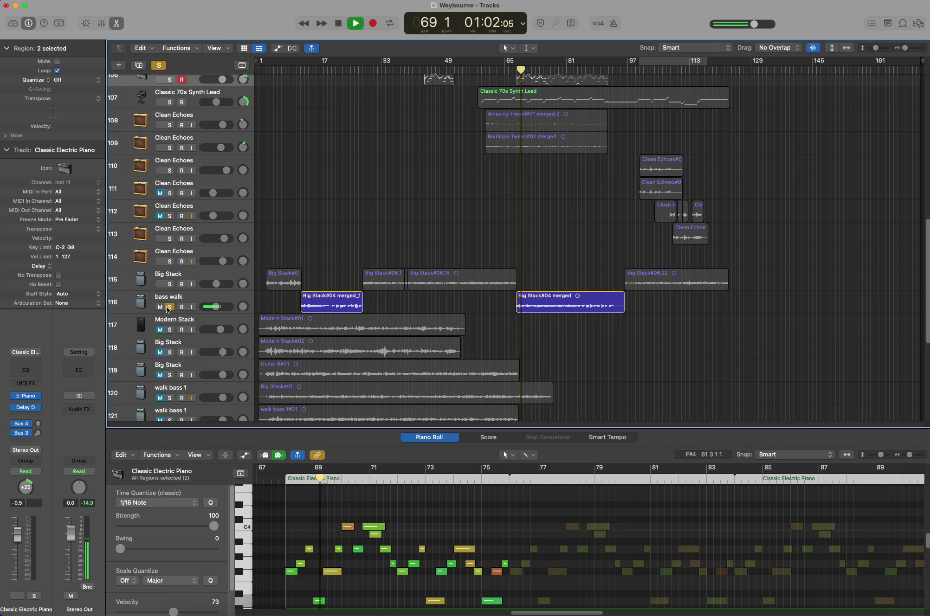
{"action": "scroll", "coordinate": [431, 197], "scroll_direction": "up", "scroll_amount": 5}
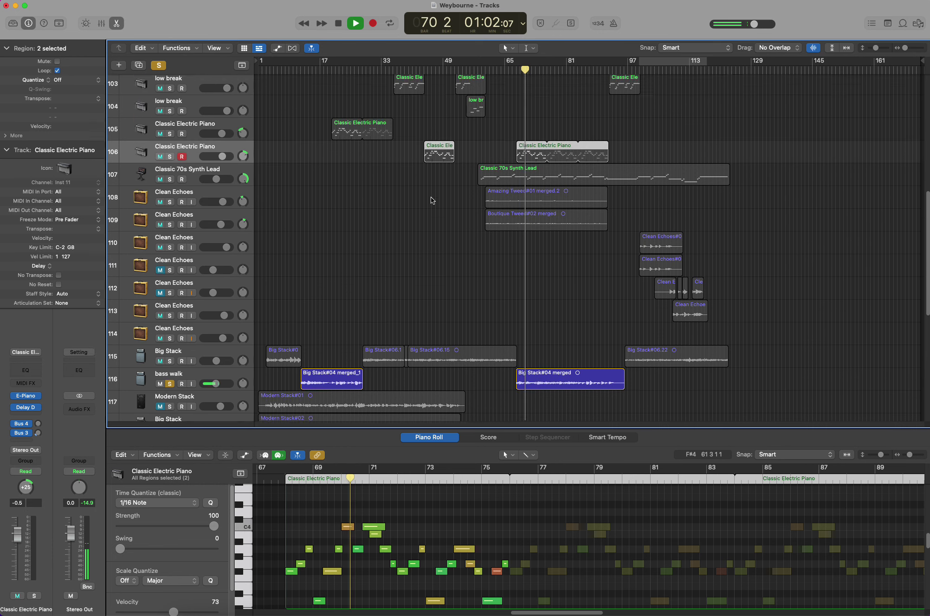
{"action": "scroll", "coordinate": [430, 197], "scroll_direction": "down", "scroll_amount": 5}
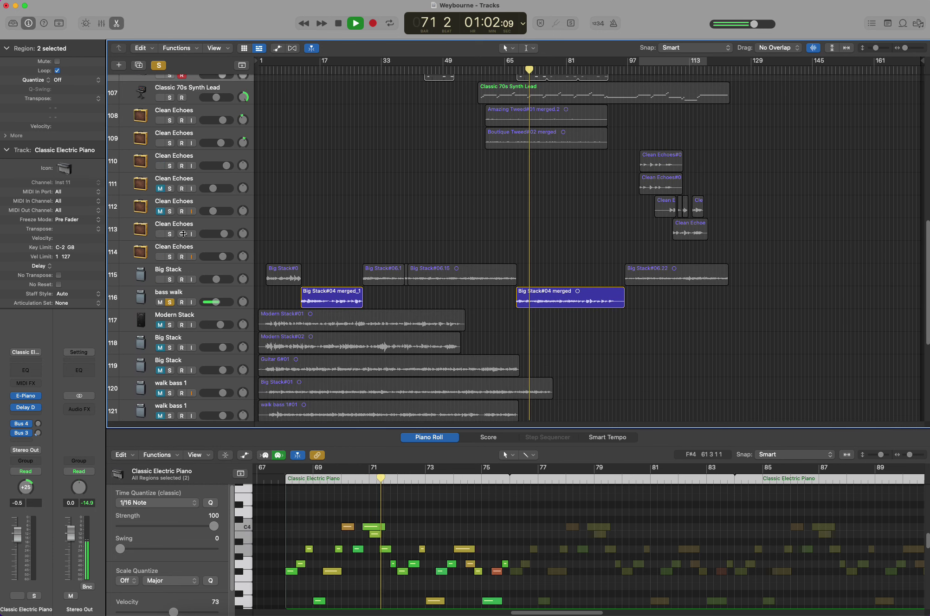
{"action": "key", "text": "space"}
{"action": "left_click", "coordinate": [170, 302]}
Replay the full mix from just before the second bass walk region while reviewing the tracks, and stop playback
{"action": "scroll", "coordinate": [528, 114], "scroll_direction": "up", "scroll_amount": 5}
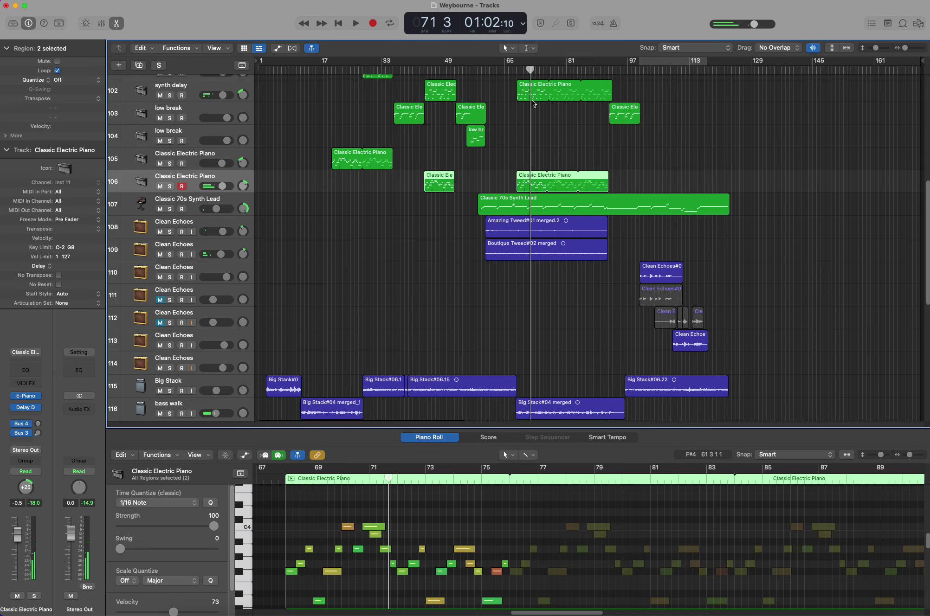
{"action": "left_click", "coordinate": [511, 70]}
{"action": "key", "text": "space"}
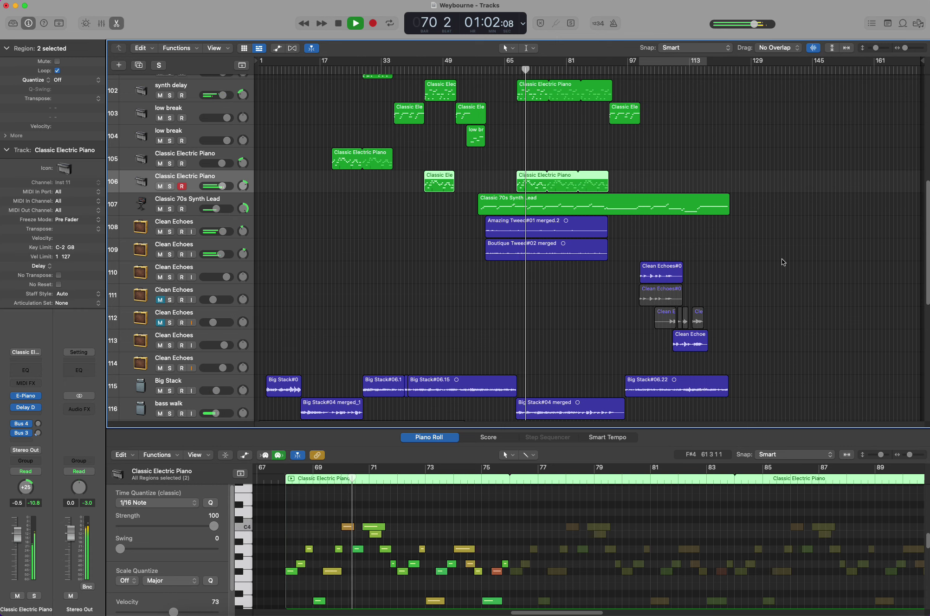
{"action": "scroll", "coordinate": [782, 259], "scroll_direction": "down", "scroll_amount": 4}
{"action": "scroll", "coordinate": [781, 262], "scroll_direction": "up", "scroll_amount": 5}
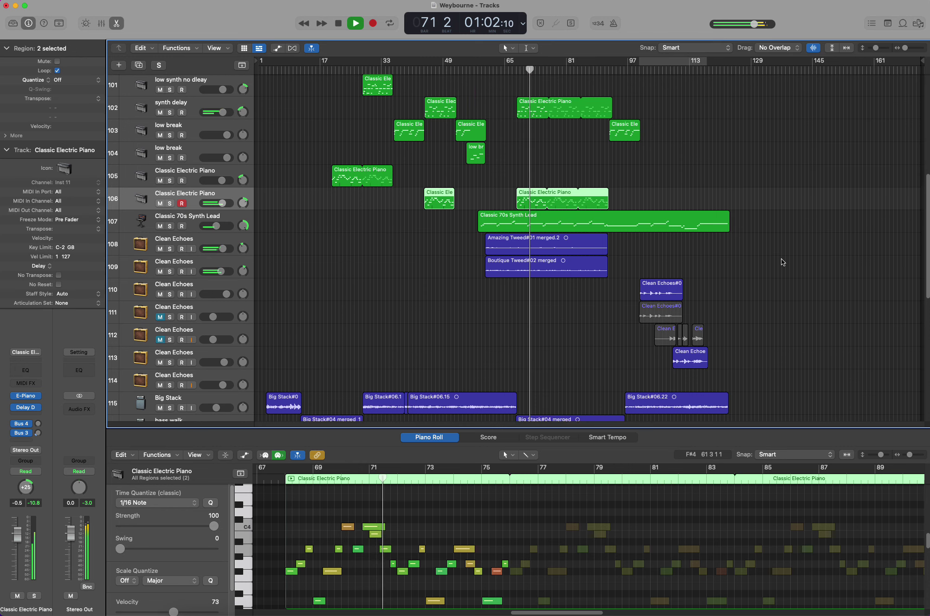
{"action": "scroll", "coordinate": [781, 258], "scroll_direction": "down", "scroll_amount": 5}
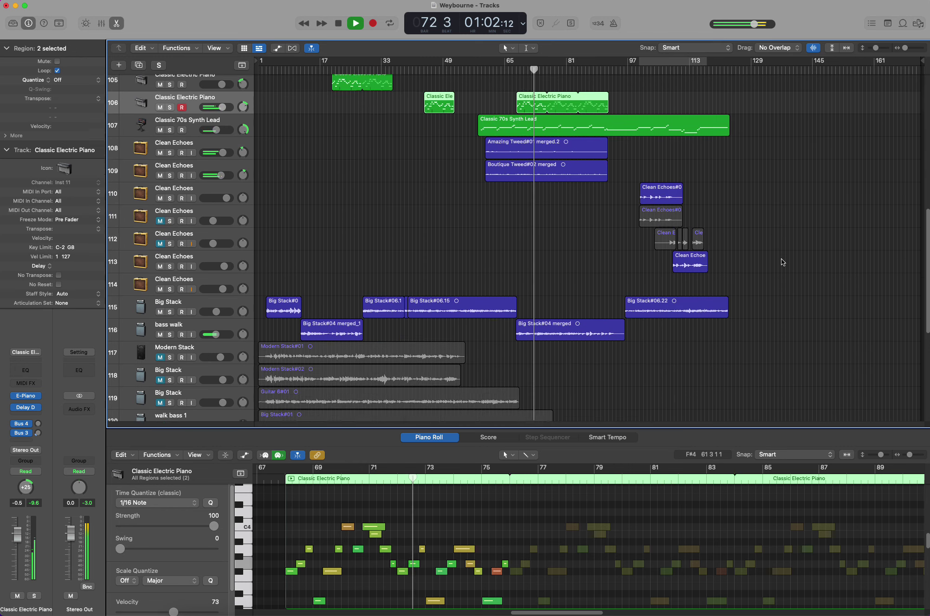
{"action": "scroll", "coordinate": [781, 259], "scroll_direction": "up", "scroll_amount": 15}
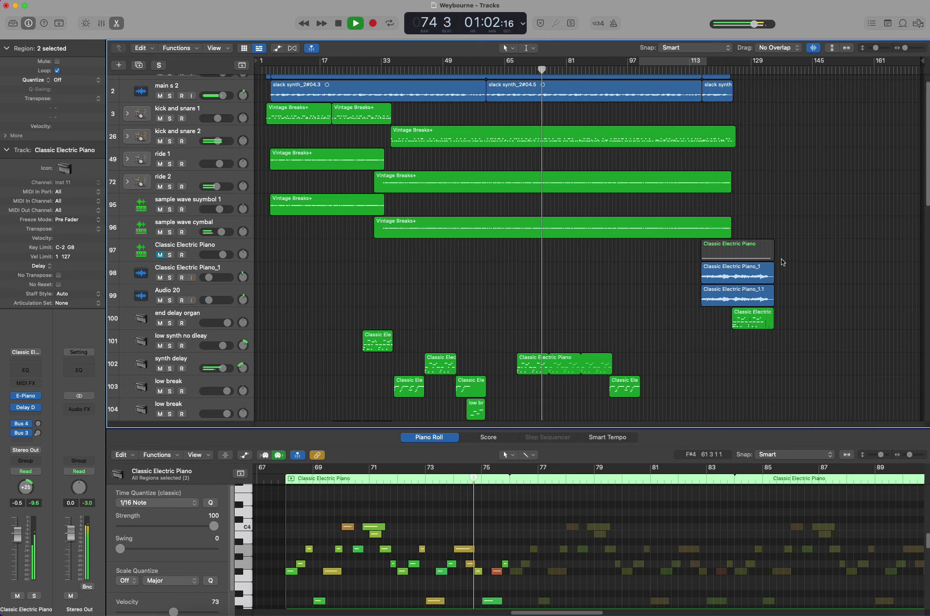
{"action": "key", "text": "space"}
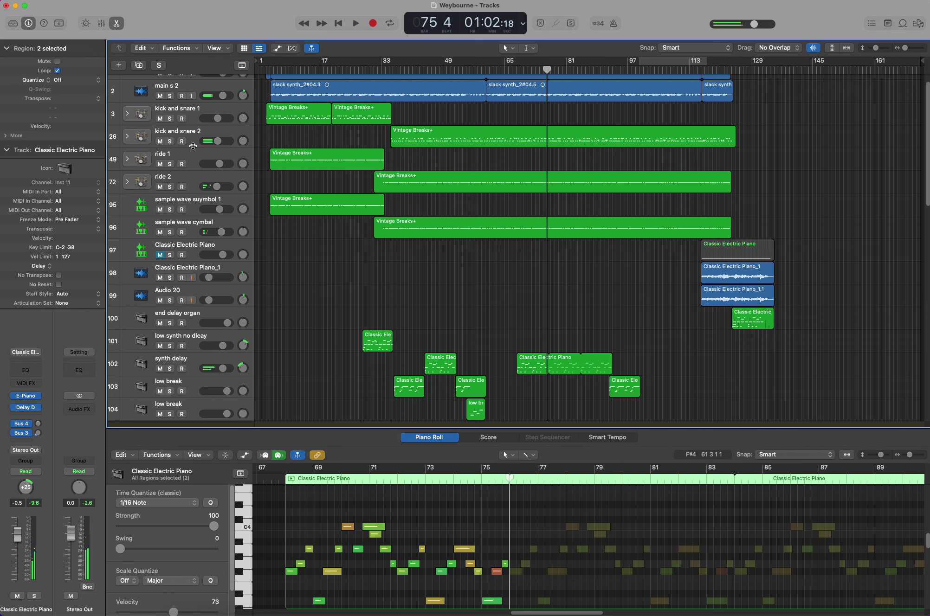
Select the kick and snare 2 track (26) and look over the arrangement from the drums down to the guitars
{"action": "left_click", "coordinate": [238, 132]}
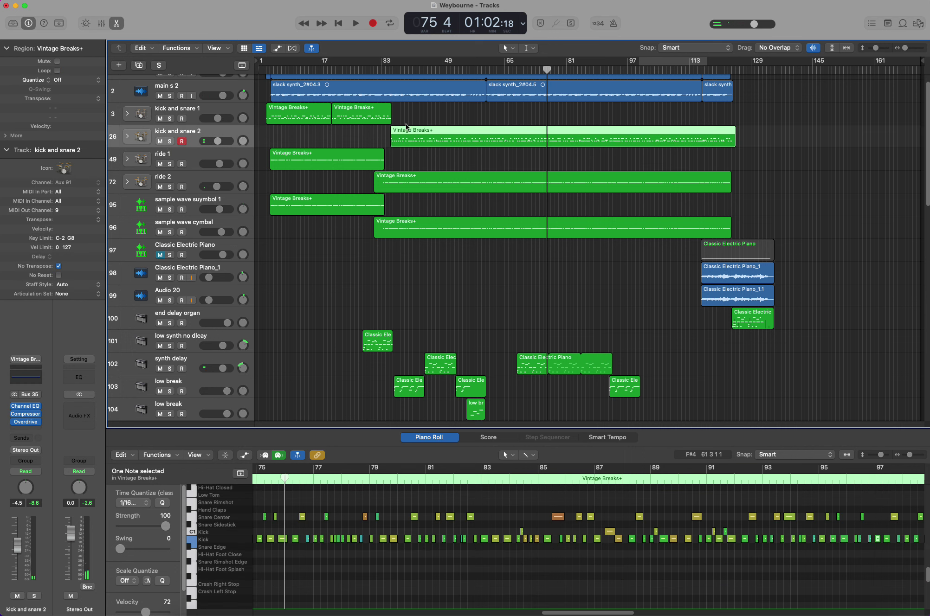
{"action": "scroll", "coordinate": [420, 101], "scroll_direction": "up", "scroll_amount": 1}
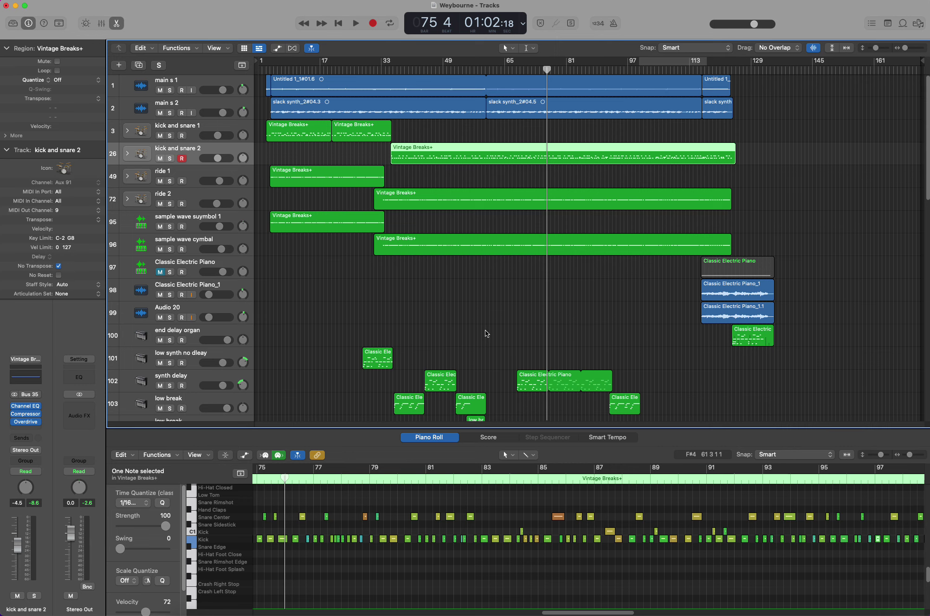
{"action": "scroll", "coordinate": [522, 308], "scroll_direction": "down", "scroll_amount": 10}
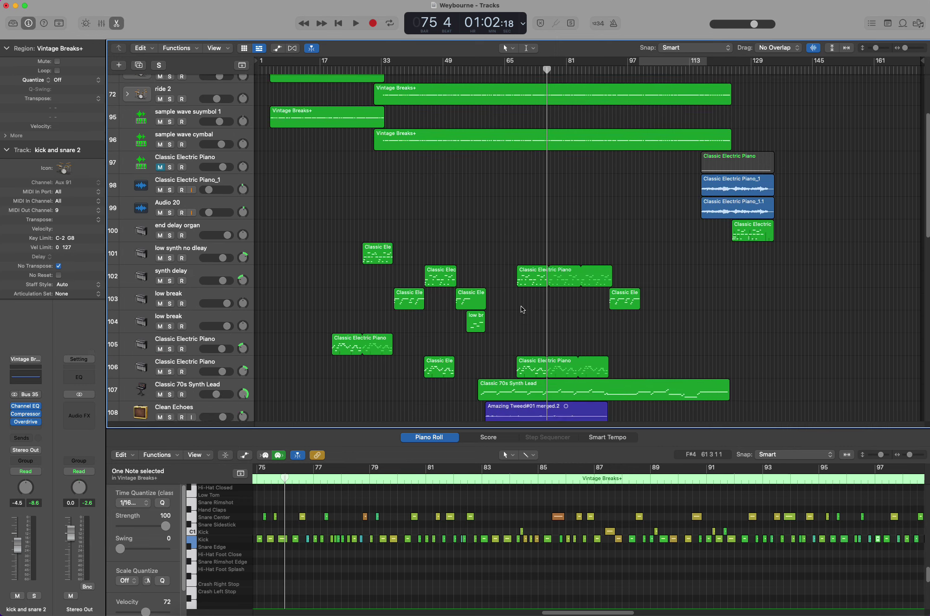
{"action": "scroll", "coordinate": [521, 309], "scroll_direction": "down", "scroll_amount": 6}
{"action": "scroll", "coordinate": [521, 309], "scroll_direction": "up", "scroll_amount": 6}
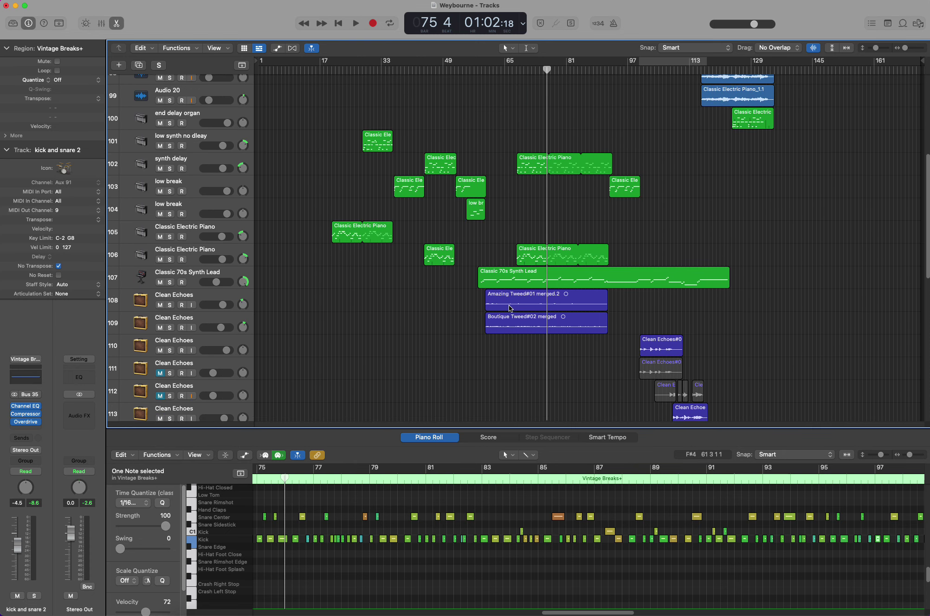
{"action": "scroll", "coordinate": [536, 310], "scroll_direction": "up", "scroll_amount": 6}
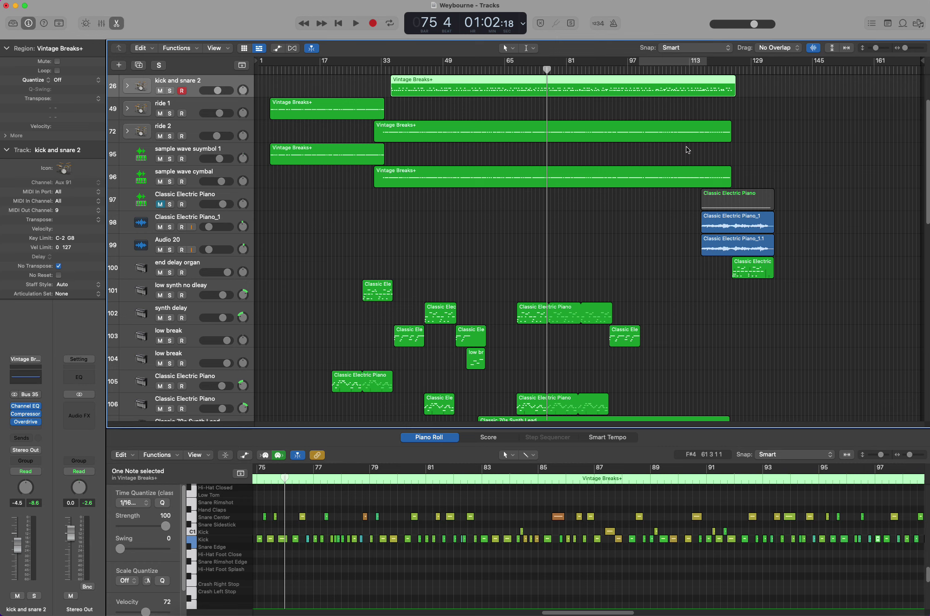
Select the ride 2 track (72), listen to it soloed, and remove its solo
{"action": "left_click", "coordinate": [226, 130]}
{"action": "left_click", "coordinate": [170, 137]}
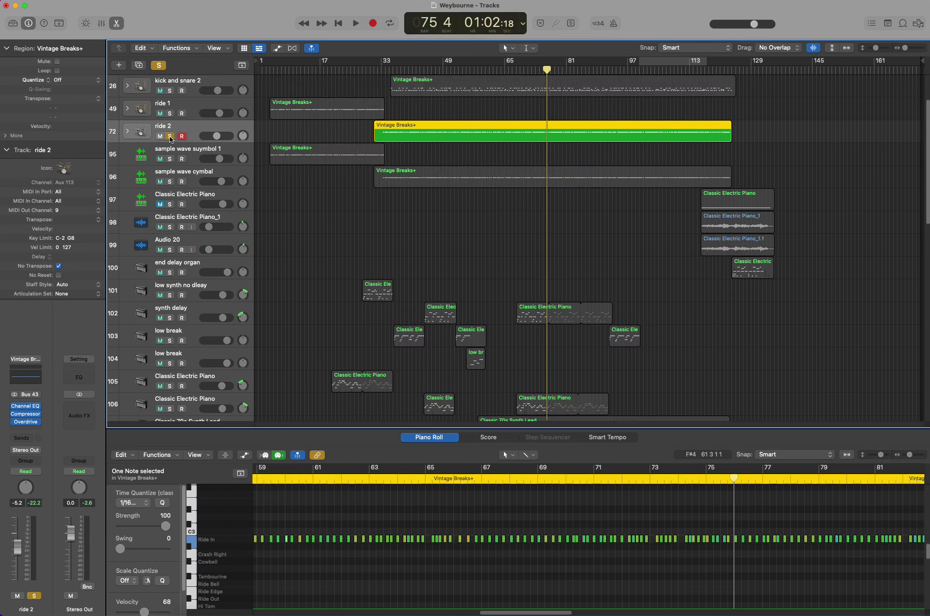
{"action": "key", "text": "space"}
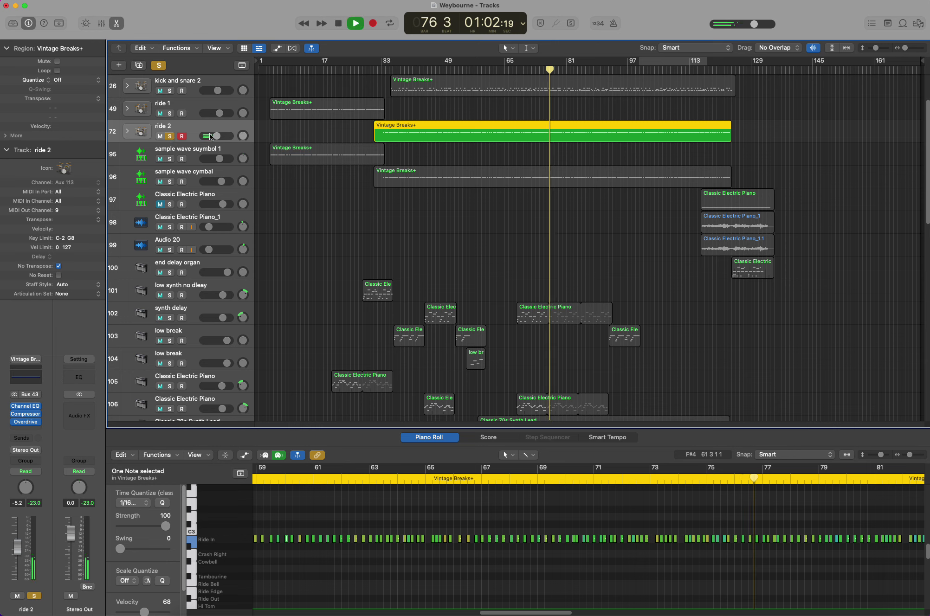
{"action": "left_click", "coordinate": [168, 136]}
{"action": "key", "text": "space"}
{"action": "scroll", "coordinate": [169, 136], "scroll_direction": "up", "scroll_amount": 1}
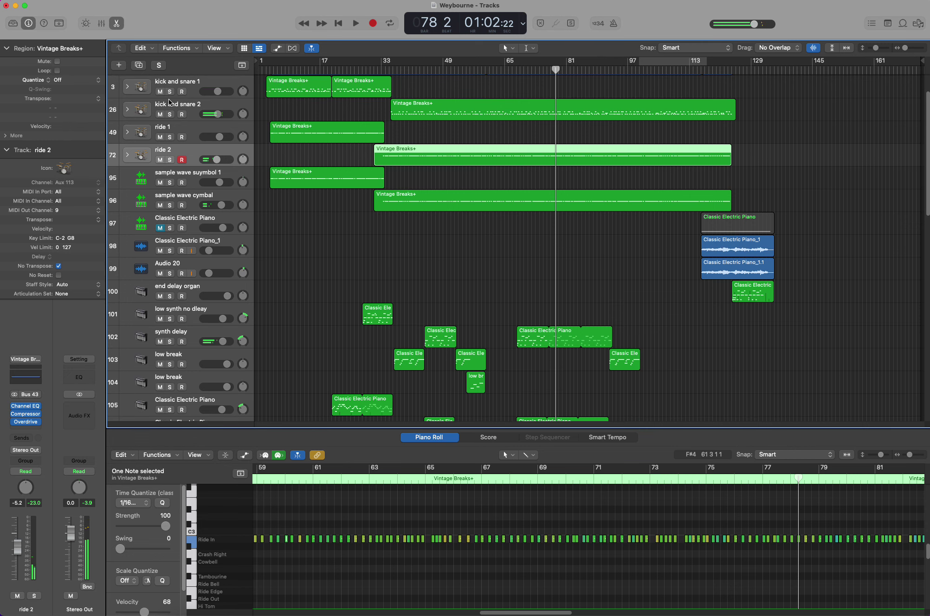
Solo and select kick and snare 2, add ride 2 to the solo during playback, and return to the full mix
{"action": "left_click", "coordinate": [170, 114]}
{"action": "key", "text": "space"}
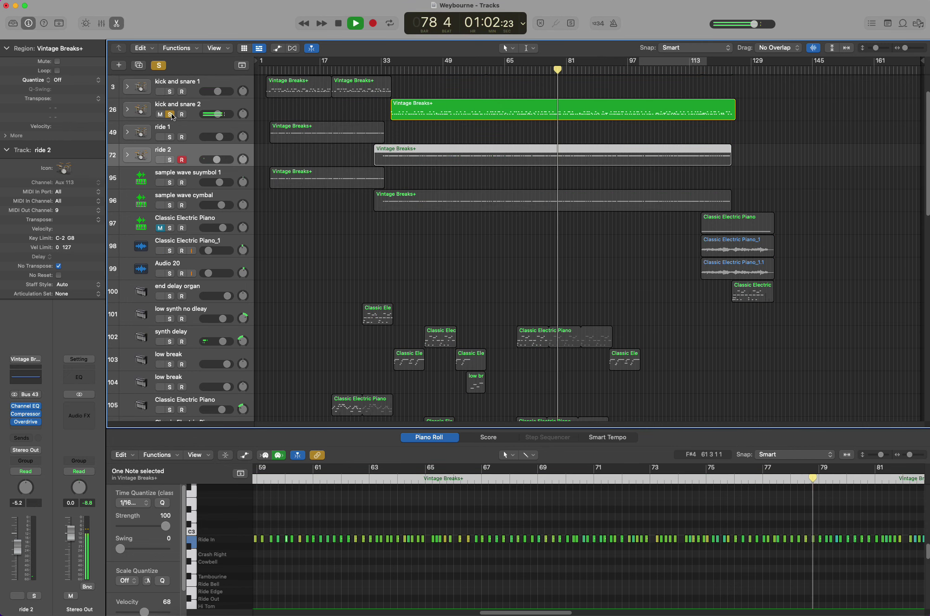
{"action": "left_click", "coordinate": [226, 107]}
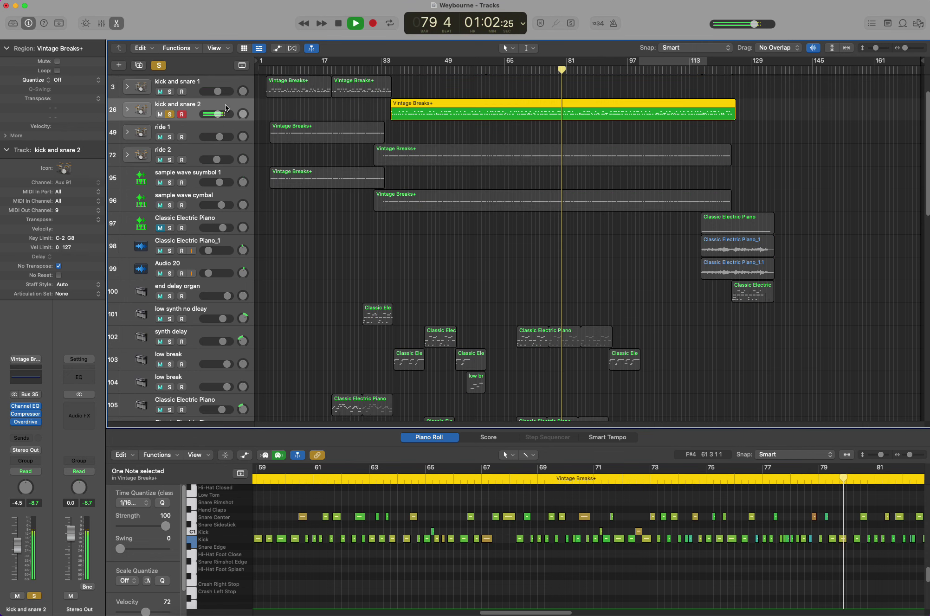
{"action": "left_click", "coordinate": [170, 160]}
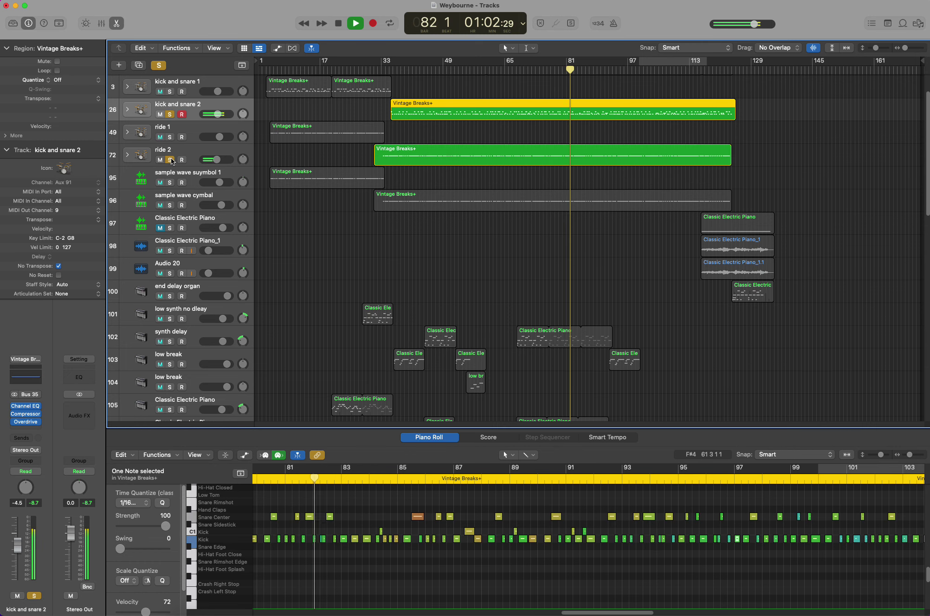
{"action": "left_click", "coordinate": [159, 66]}
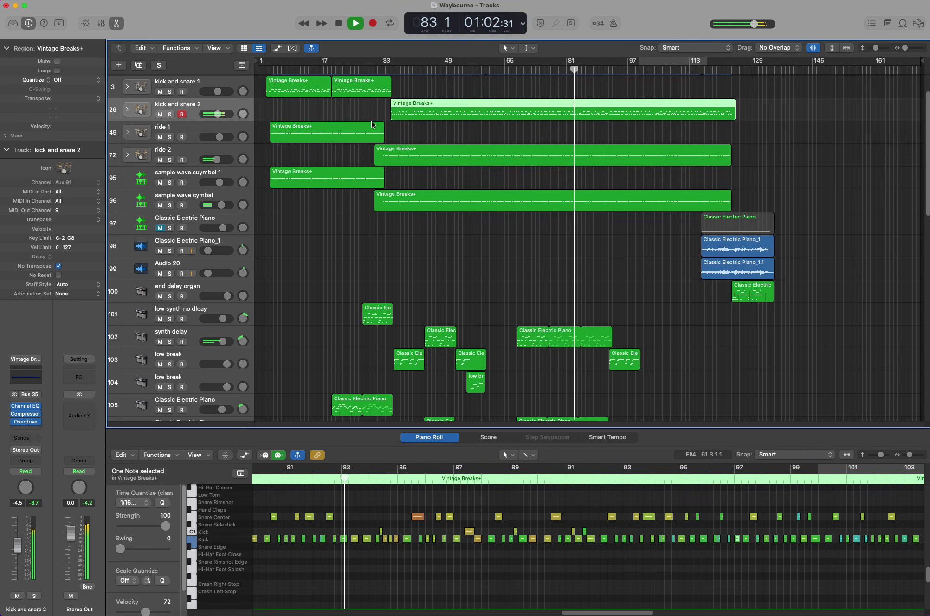
{"action": "key", "text": "space"}
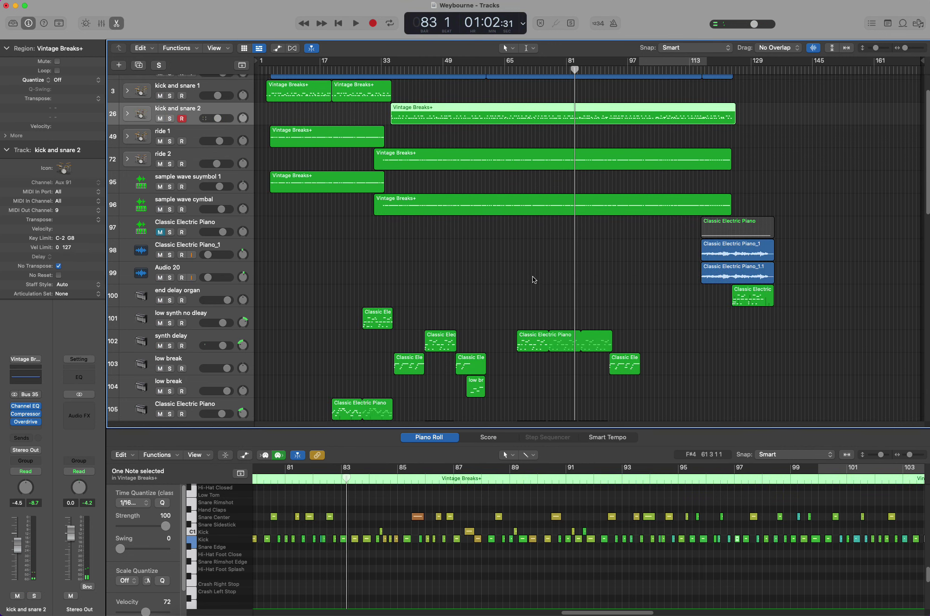
Select and solo the sample wave cymbal track (96), play it from bar 83, and add ride 2 (72) to the solo
{"action": "scroll", "coordinate": [534, 276], "scroll_direction": "down", "scroll_amount": 3}
{"action": "scroll", "coordinate": [534, 277], "scroll_direction": "up", "scroll_amount": 5}
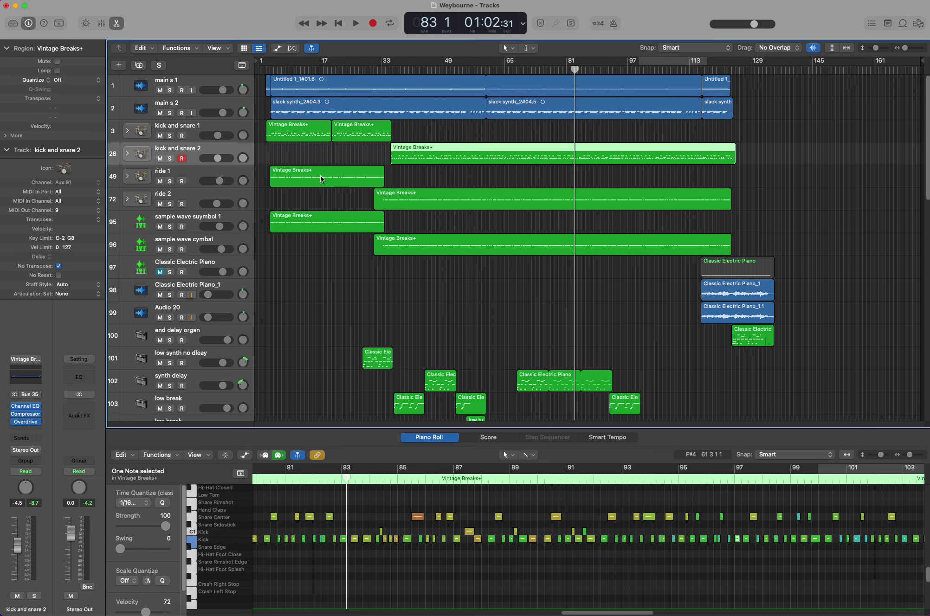
{"action": "left_click", "coordinate": [140, 255]}
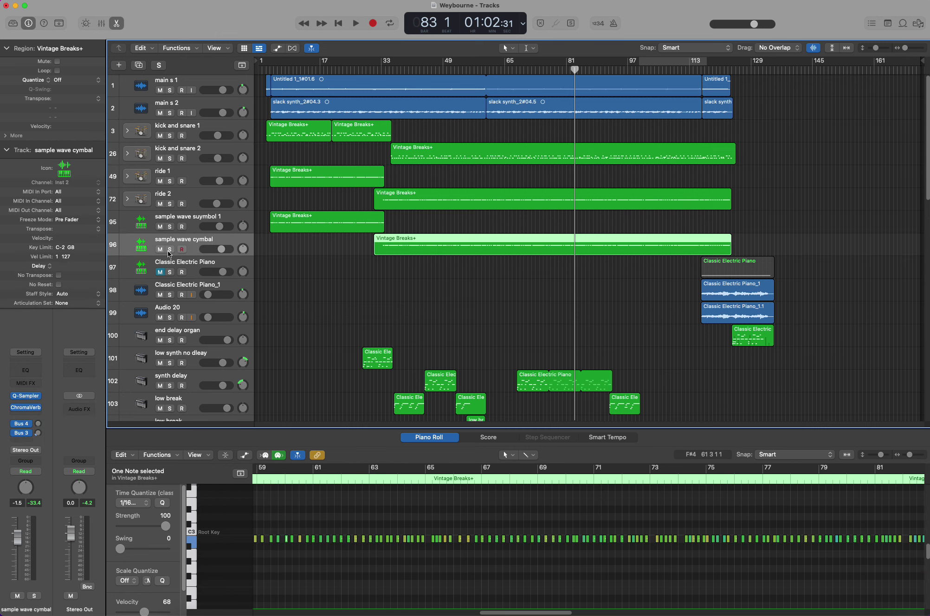
{"action": "left_click", "coordinate": [169, 250]}
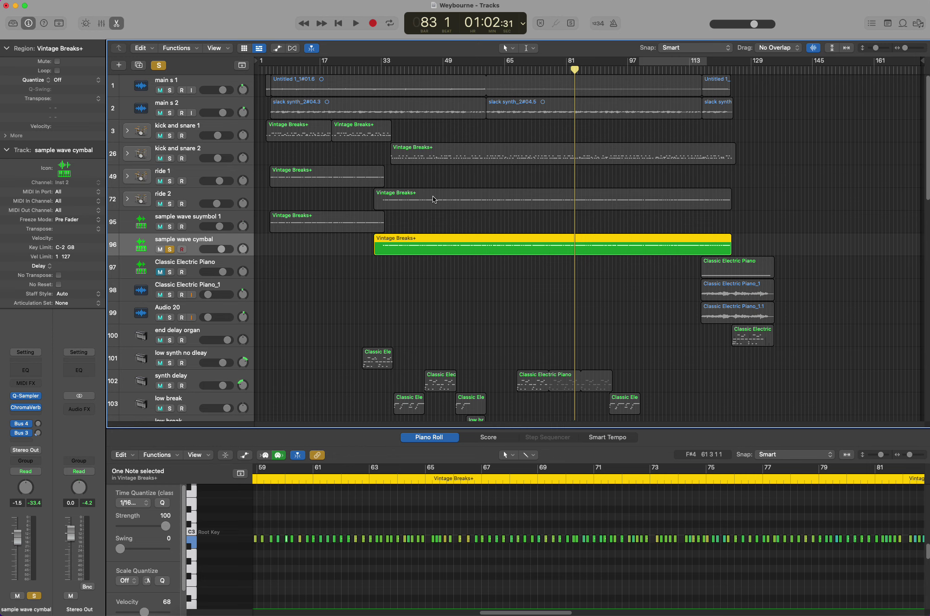
{"action": "key", "text": "space"}
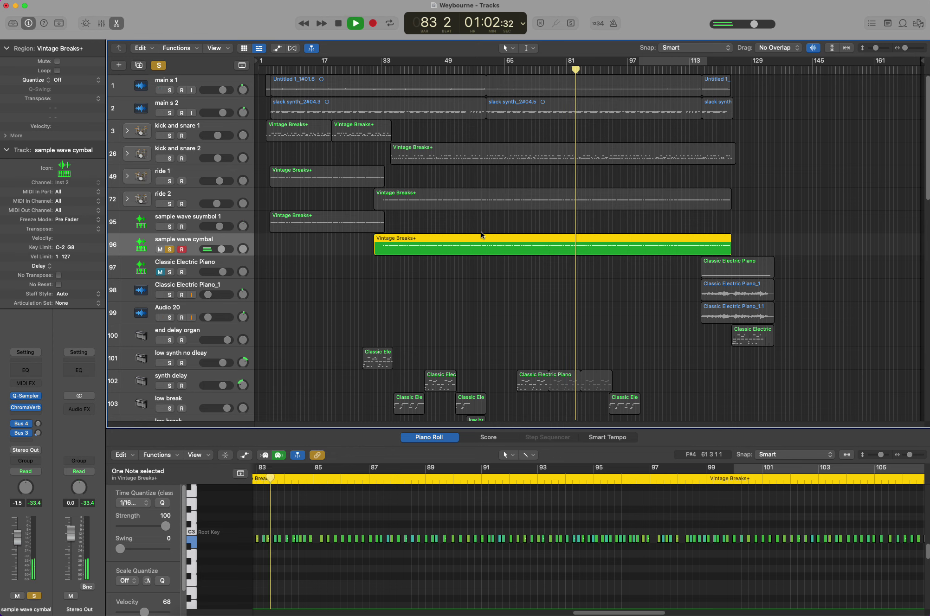
{"action": "left_click", "coordinate": [170, 204]}
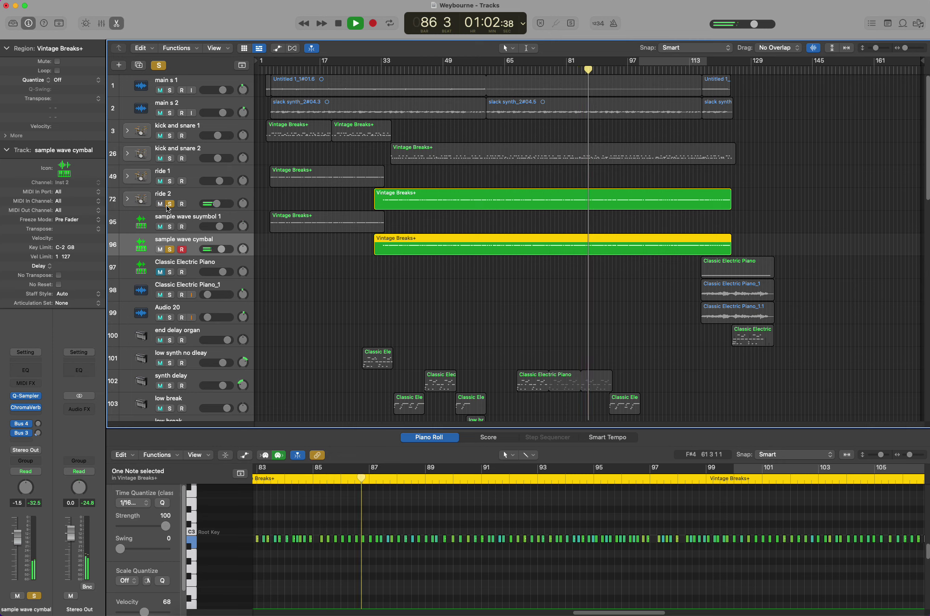
{"action": "key", "text": "space"}
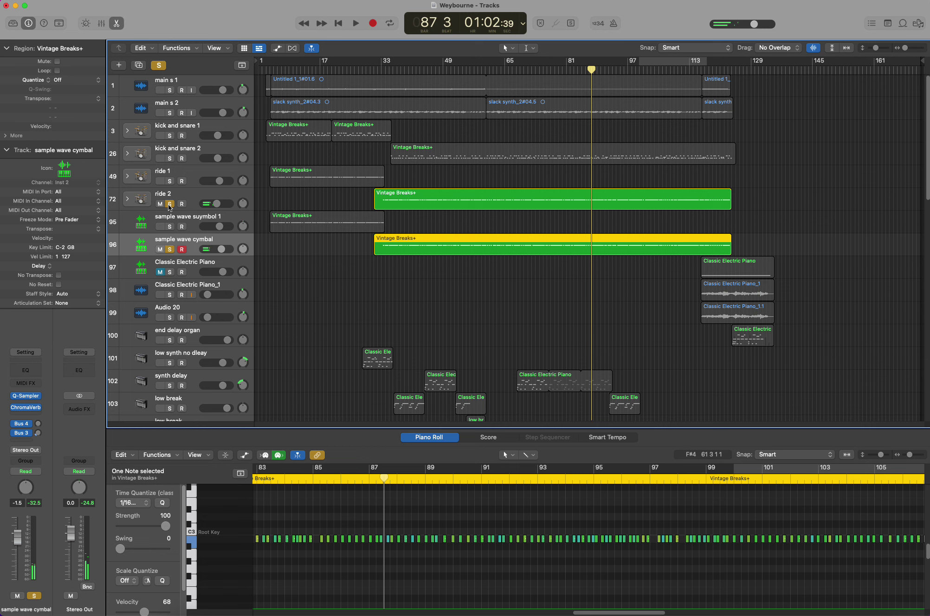
Remove the solos from ride 2 and sample wave cymbal, and play the full mix from bar 92 while viewing the guitar tracks
{"action": "left_click", "coordinate": [168, 204]}
{"action": "left_click", "coordinate": [169, 249]}
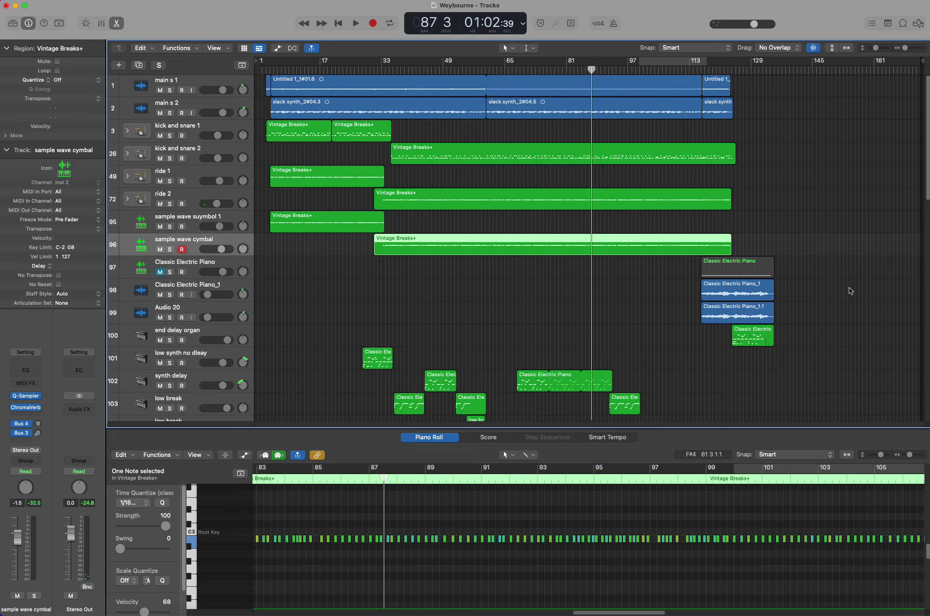
{"action": "scroll", "coordinate": [645, 278], "scroll_direction": "down", "scroll_amount": 3}
{"action": "left_click", "coordinate": [607, 73]}
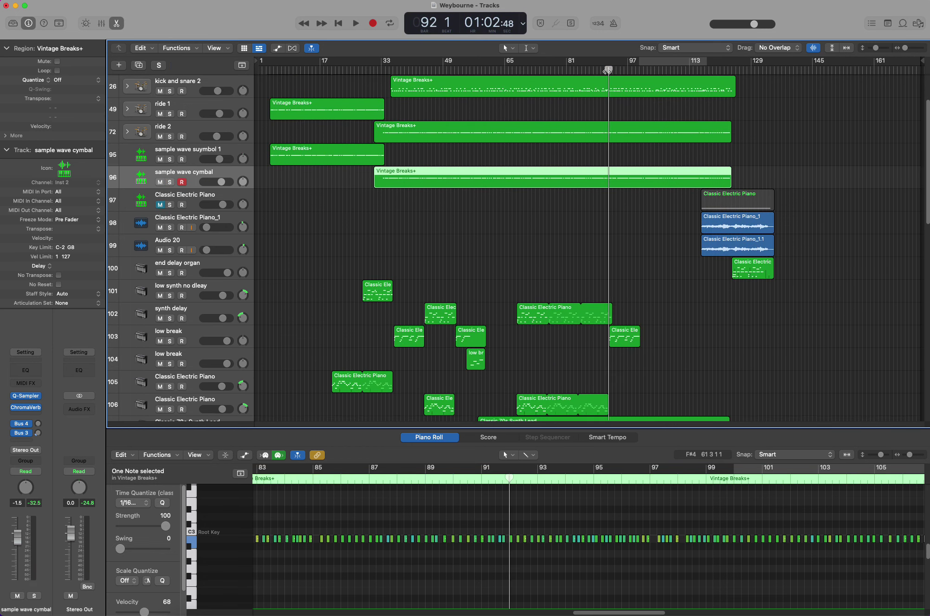
{"action": "key", "text": "space"}
{"action": "scroll", "coordinate": [641, 349], "scroll_direction": "down", "scroll_amount": 6}
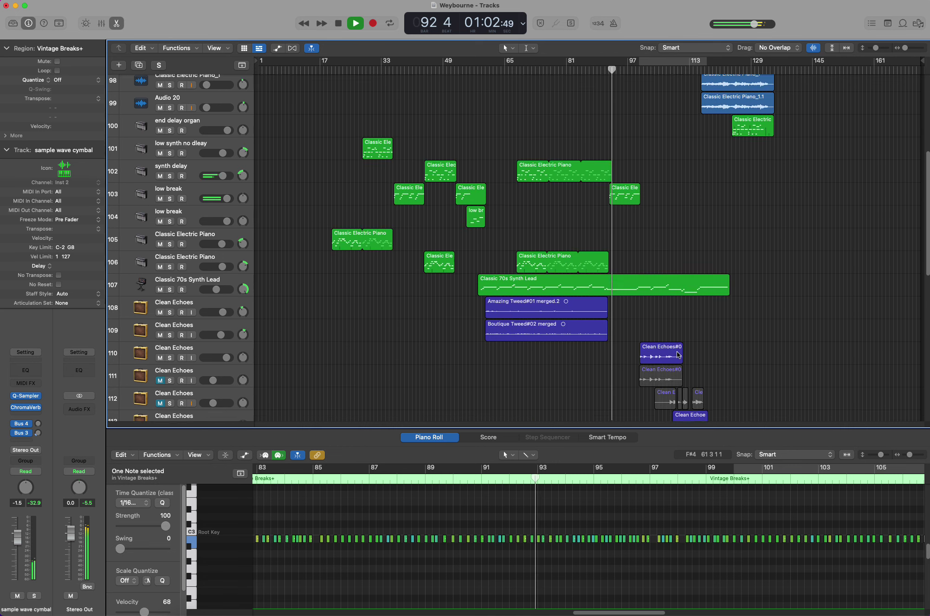
{"action": "scroll", "coordinate": [755, 329], "scroll_direction": "down", "scroll_amount": 3}
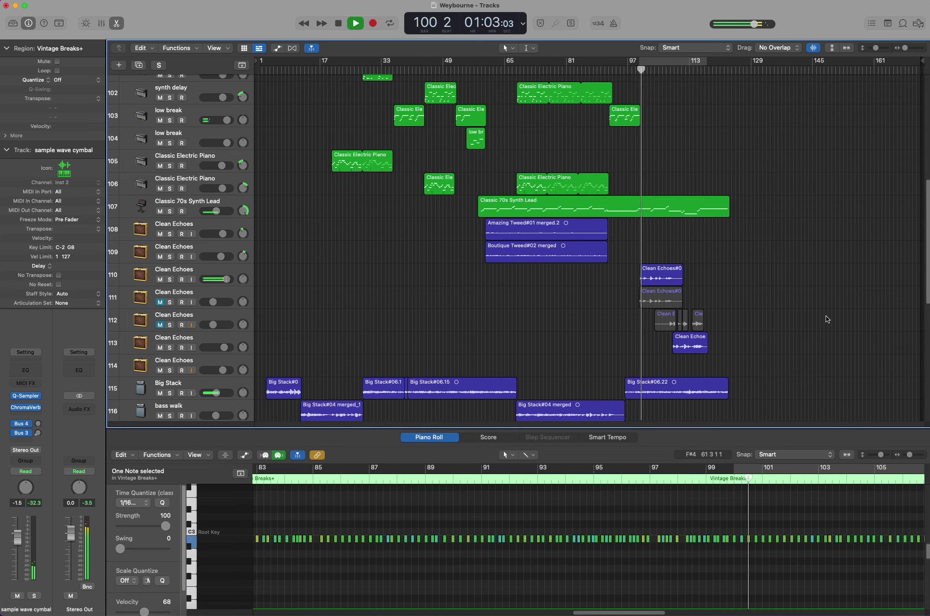
Solo and select the Clean Echoes guitar track 110 during playback, comparing it with the full mix, and remove its solo
{"action": "left_click", "coordinate": [170, 279]}
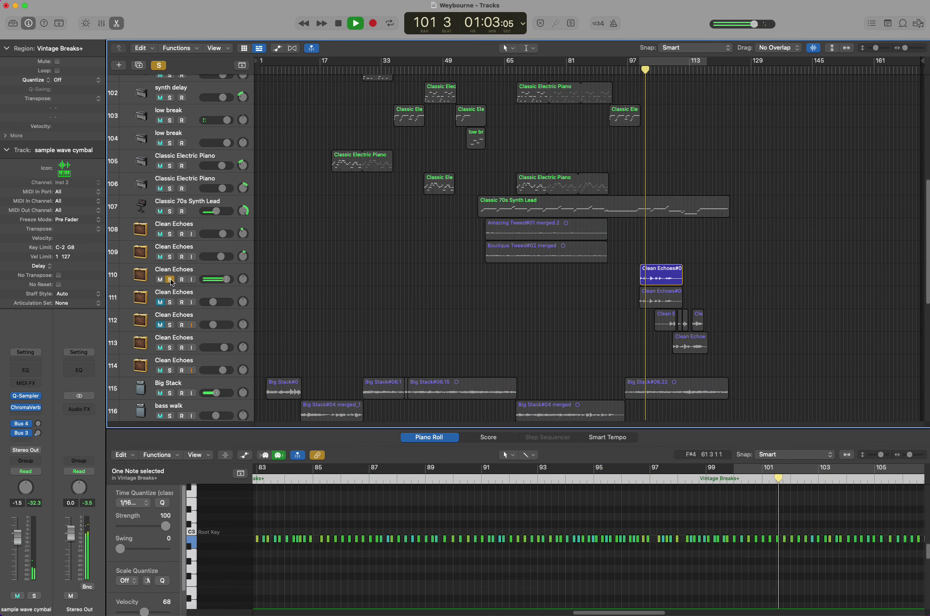
{"action": "left_click", "coordinate": [170, 279]}
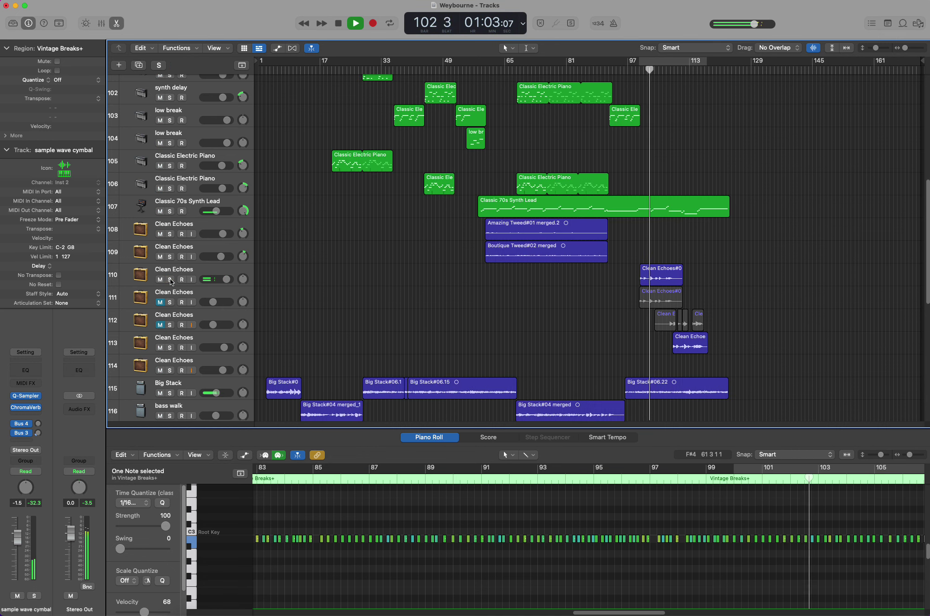
{"action": "left_click", "coordinate": [169, 279]}
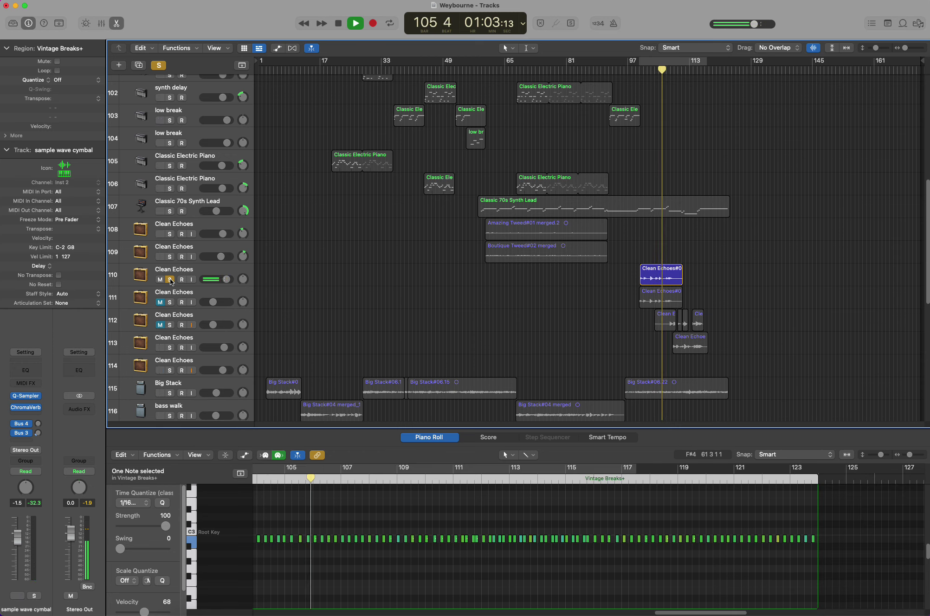
{"action": "left_click", "coordinate": [236, 269]}
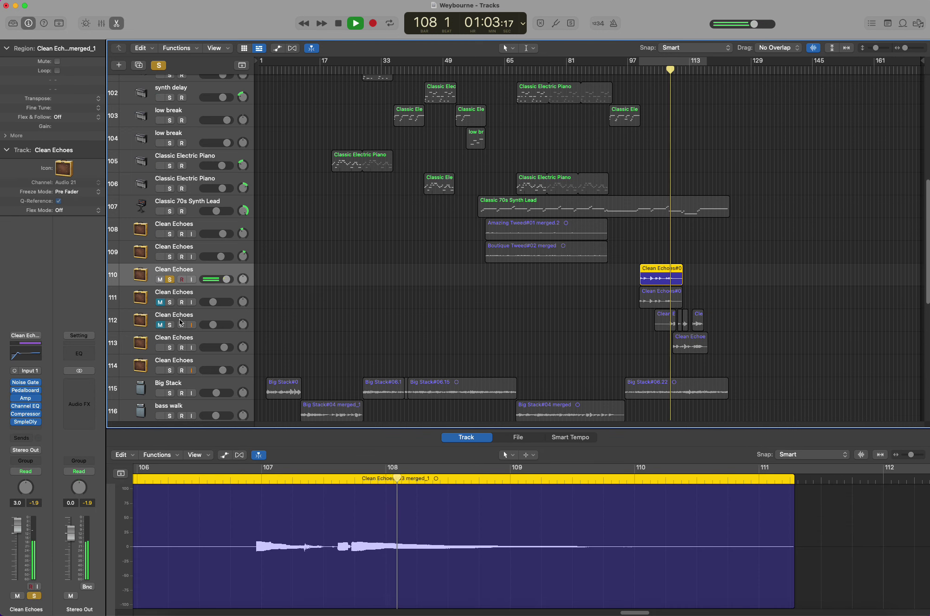
{"action": "left_click", "coordinate": [170, 278]}
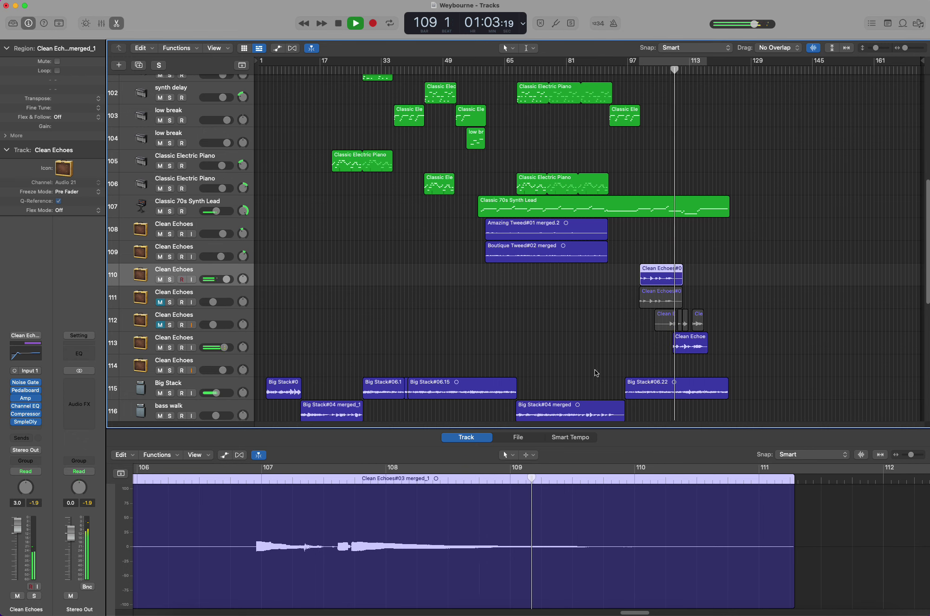
Solo the Clean Echoes guitar track 113, stop playback, and clear the solo
{"action": "left_click", "coordinate": [170, 348]}
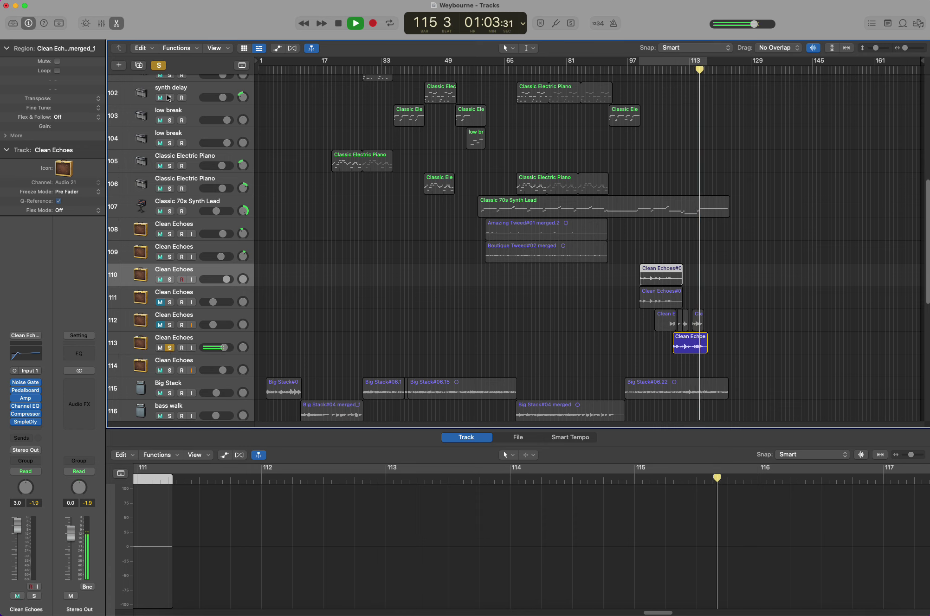
{"action": "key", "text": "space"}
{"action": "left_click", "coordinate": [159, 65]}
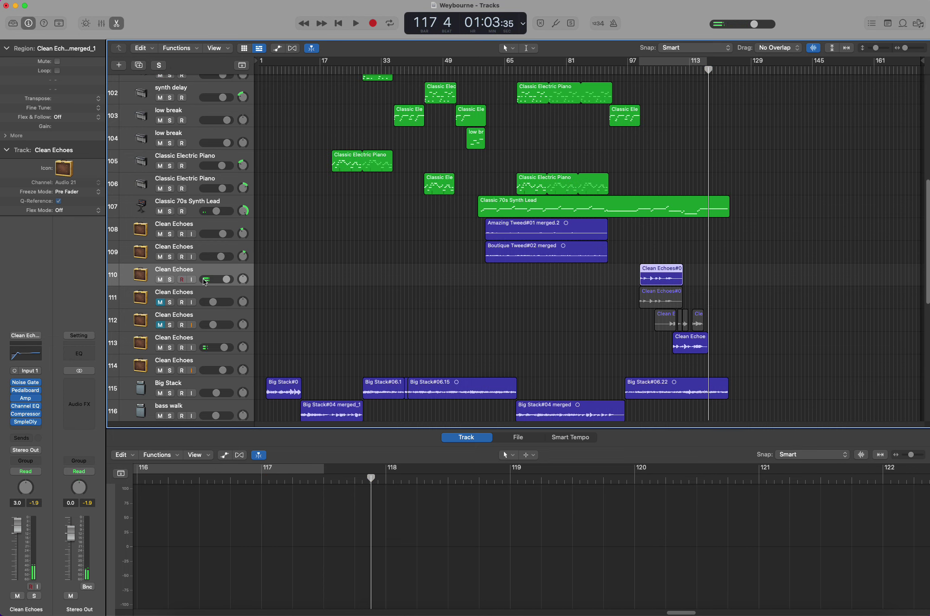
Select the Clean Echoes track 113 and play the full mix from bar 99
{"action": "left_click", "coordinate": [234, 337]}
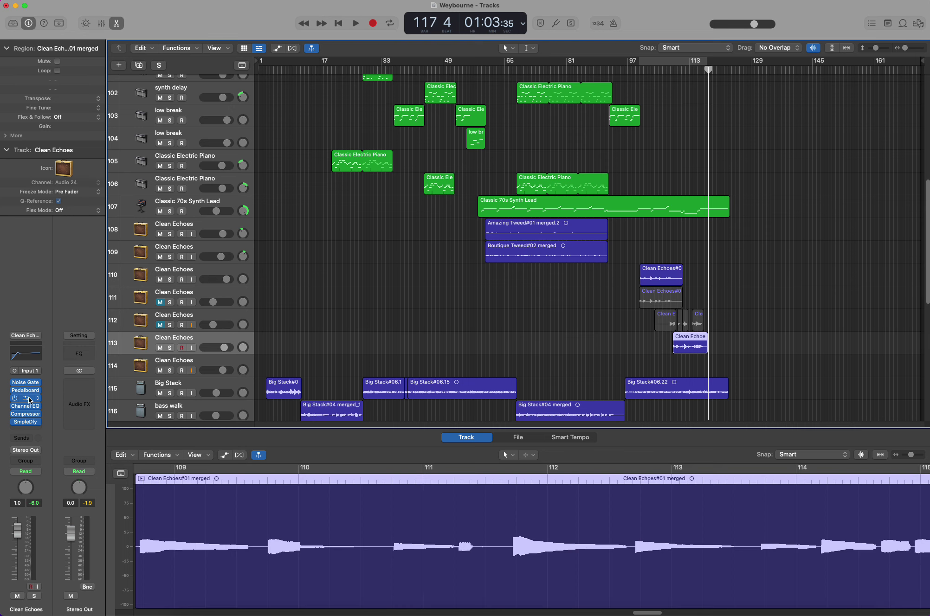
{"action": "left_click", "coordinate": [636, 69]}
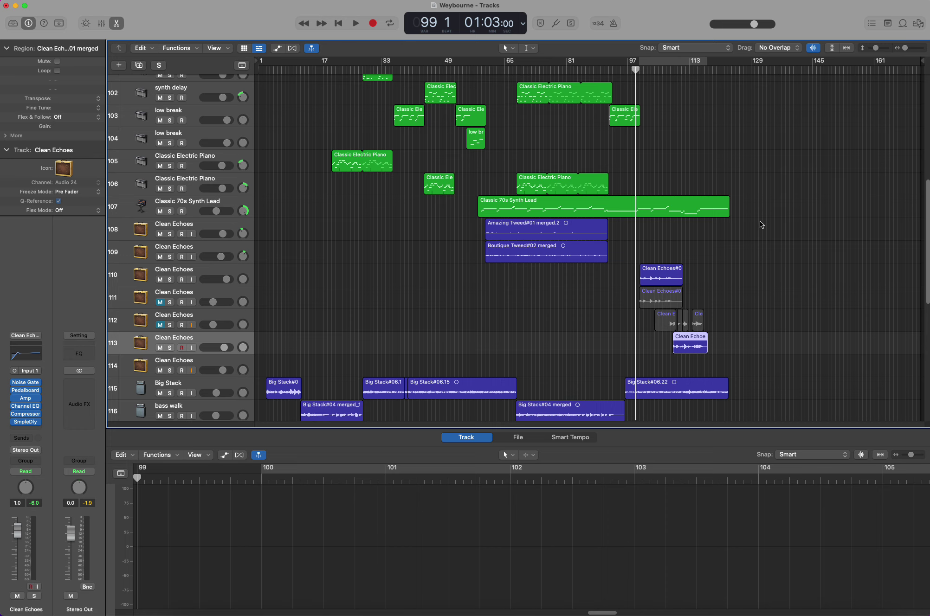
{"action": "key", "text": "space"}
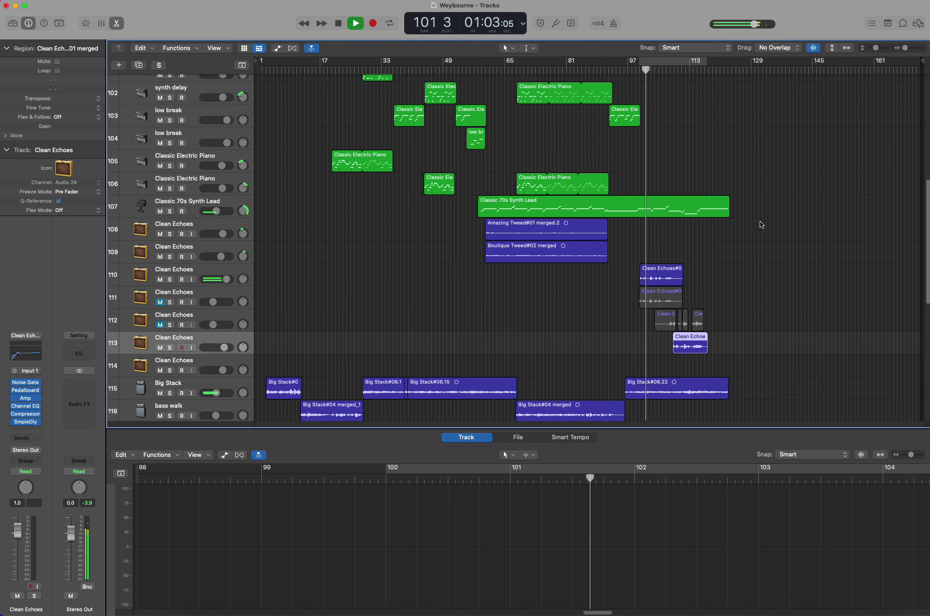
{"action": "scroll", "coordinate": [761, 221], "scroll_direction": "up", "scroll_amount": 1}
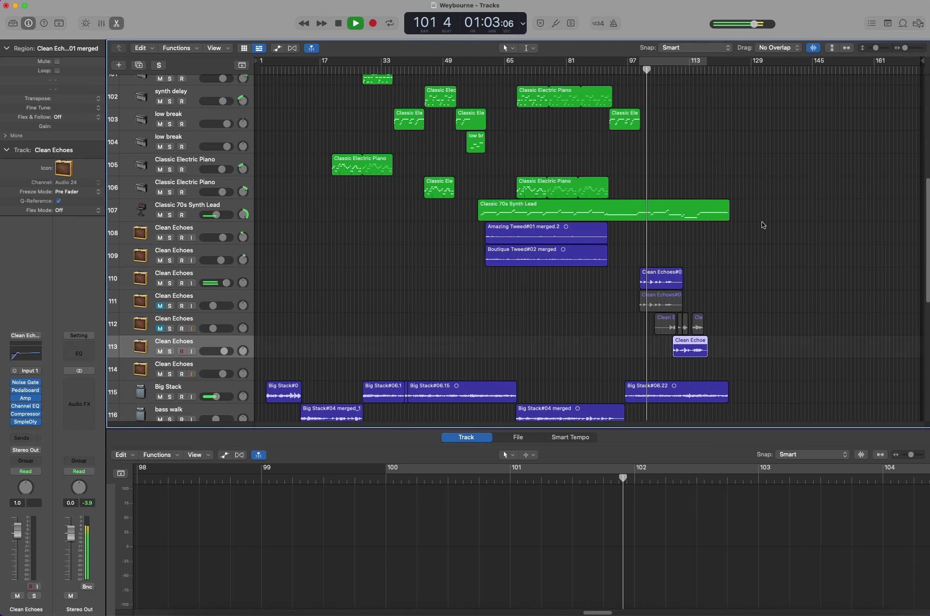
Select the Clean Echoes track 110 and look over the arrangement up to the drums and down to the bass tracks during playback
{"action": "left_click", "coordinate": [238, 275]}
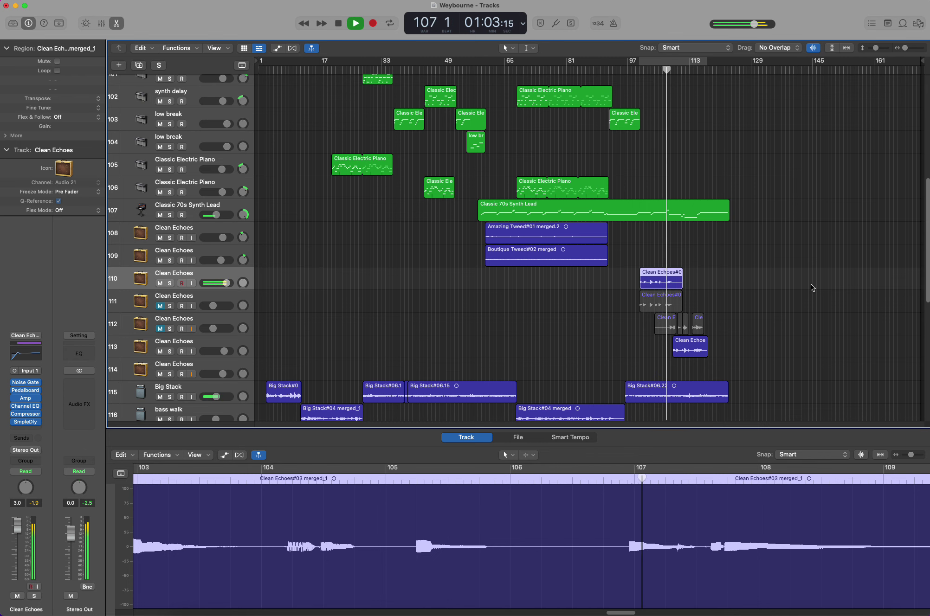
{"action": "scroll", "coordinate": [812, 286], "scroll_direction": "up", "scroll_amount": 10}
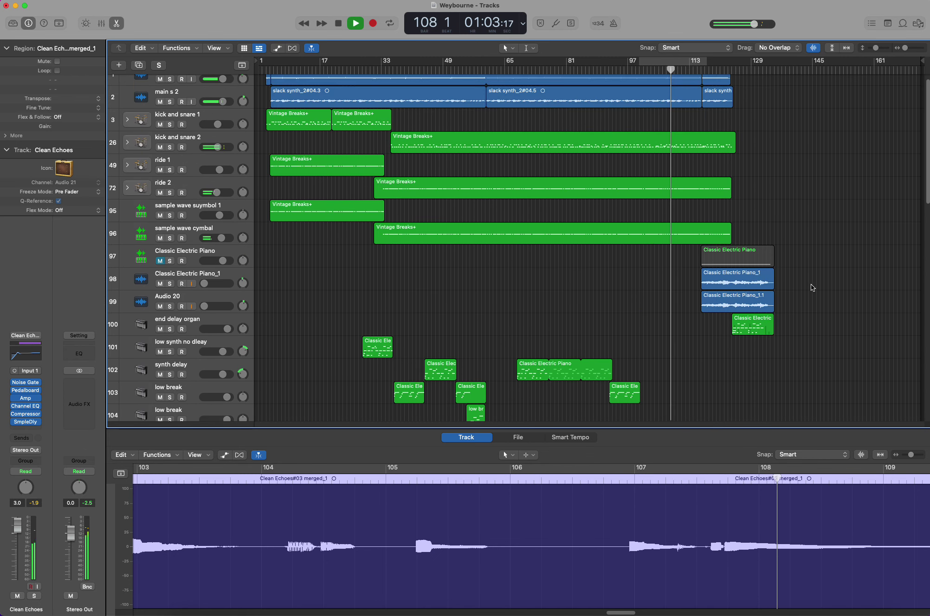
{"action": "scroll", "coordinate": [811, 284], "scroll_direction": "down", "scroll_amount": 15}
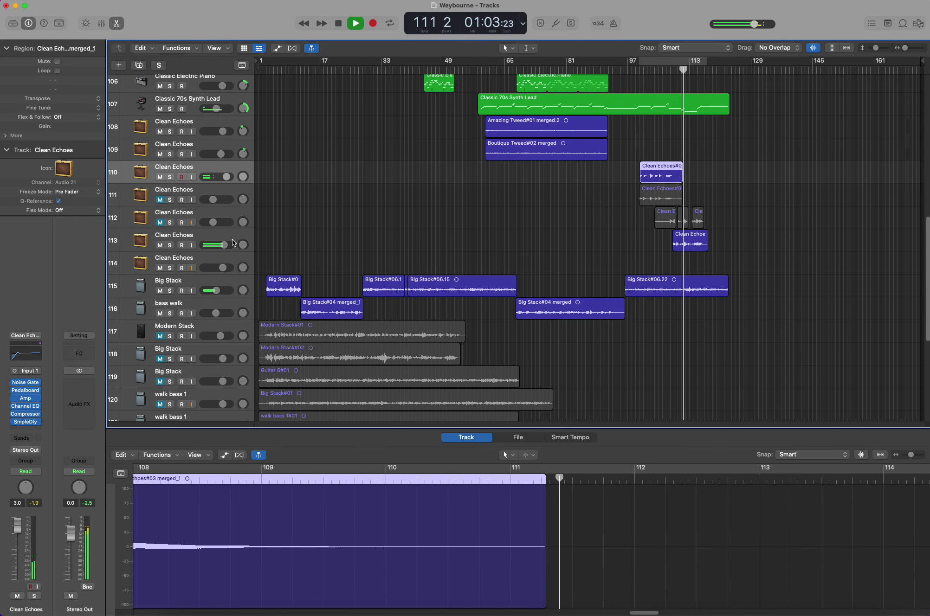
Select the Clean Echoes track 113, view its Pedalboard effect chain, and close the plug-in window
{"action": "left_click", "coordinate": [446, 247]}
{"action": "left_click", "coordinate": [28, 393]}
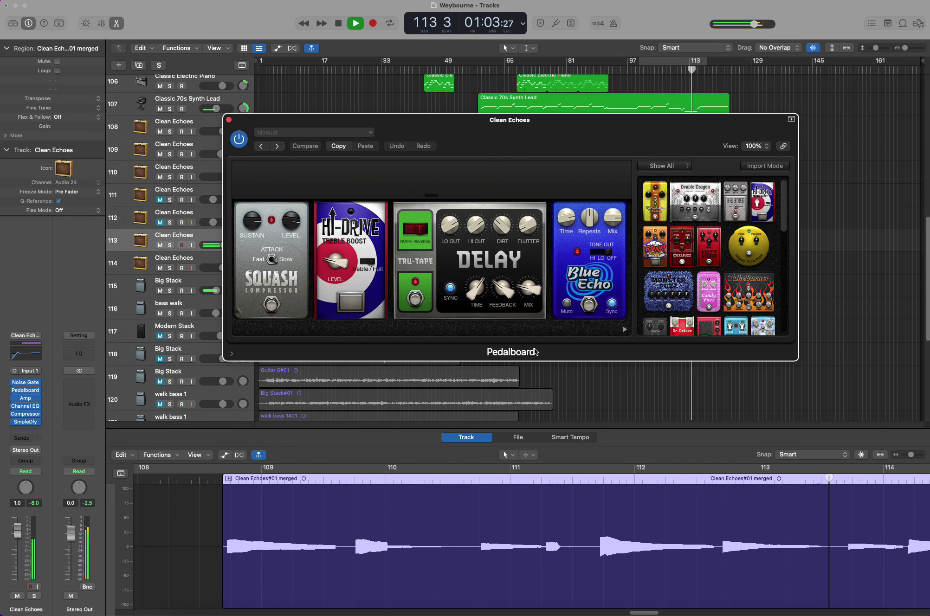
{"action": "left_click", "coordinate": [229, 119]}
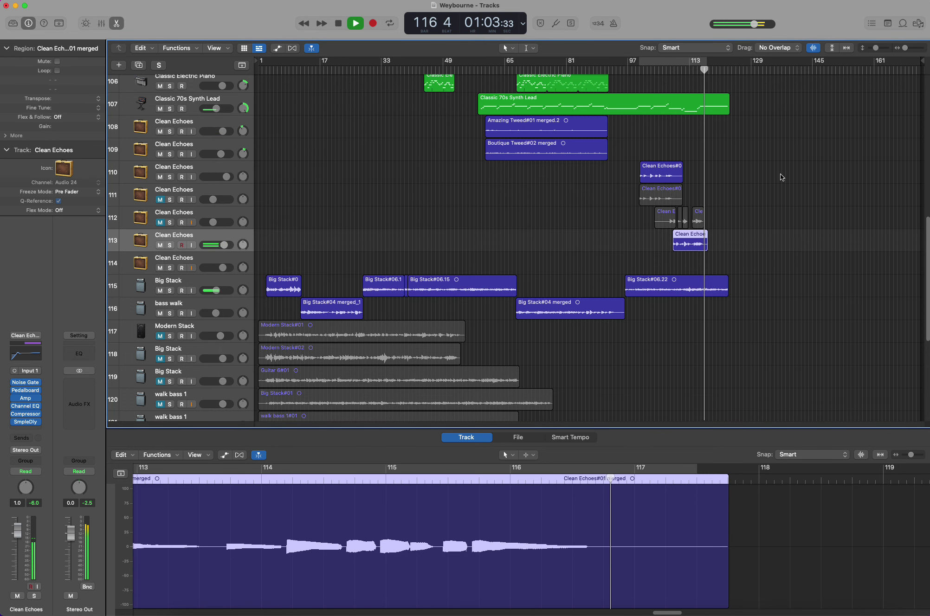
Select the Classic Electric Piano_1 track (98) and turn off input monitoring on it and Audio 20
{"action": "scroll", "coordinate": [780, 176], "scroll_direction": "up", "scroll_amount": 5}
{"action": "scroll", "coordinate": [782, 178], "scroll_direction": "up", "scroll_amount": 5}
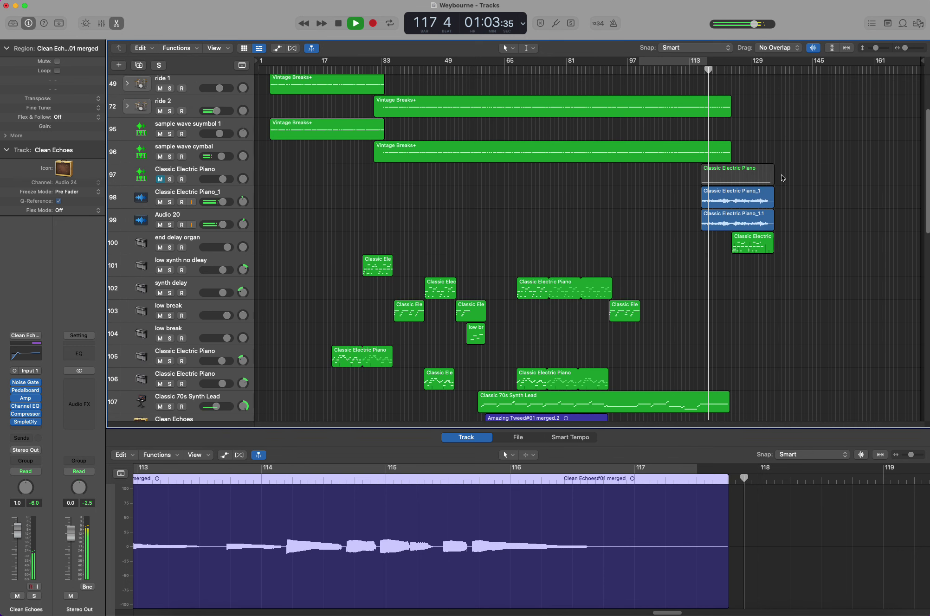
{"action": "left_click", "coordinate": [250, 190]}
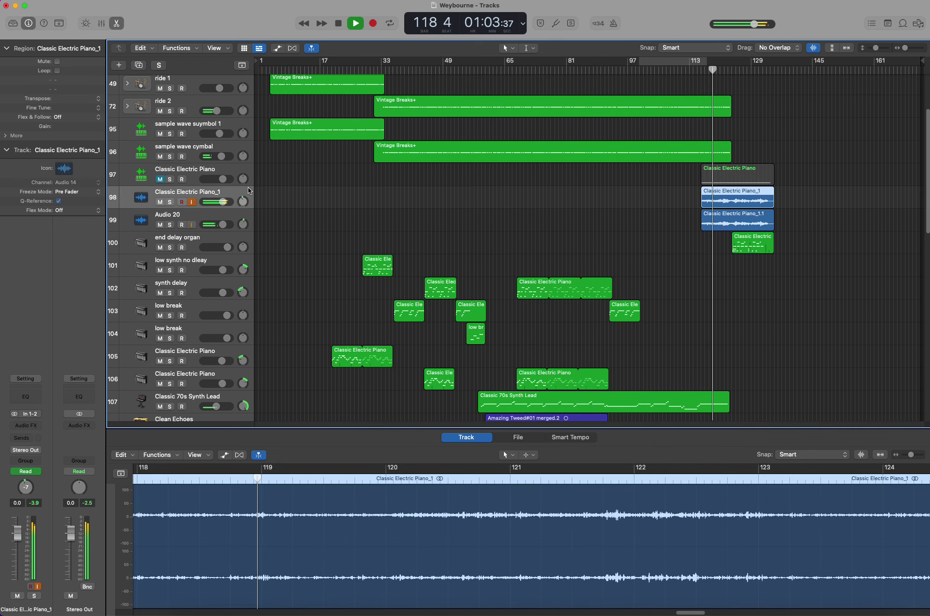
{"action": "left_click", "coordinate": [191, 202]}
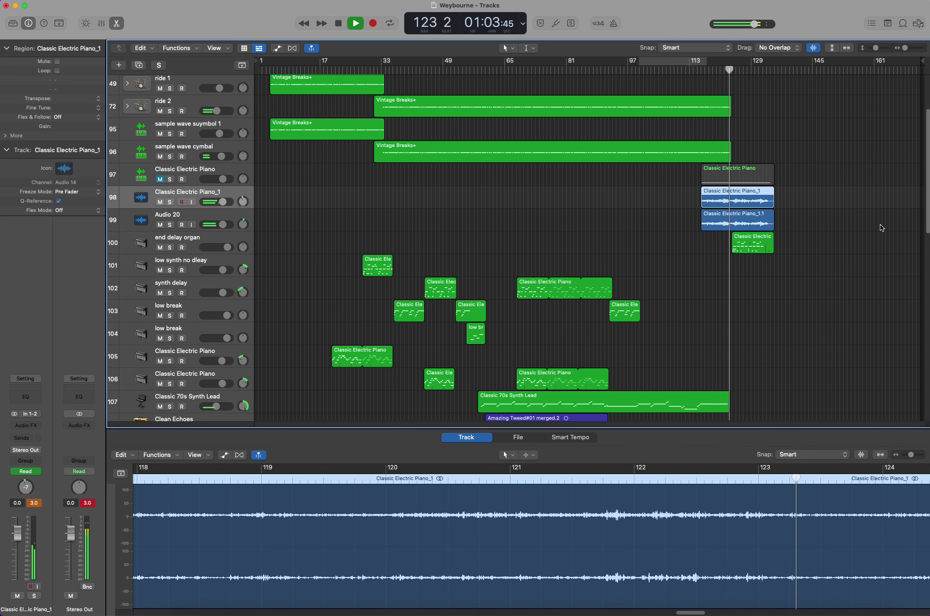
Select the end delay organ track (100), view its Delay Designer settings, and close the plug-in window
{"action": "left_click", "coordinate": [235, 237]}
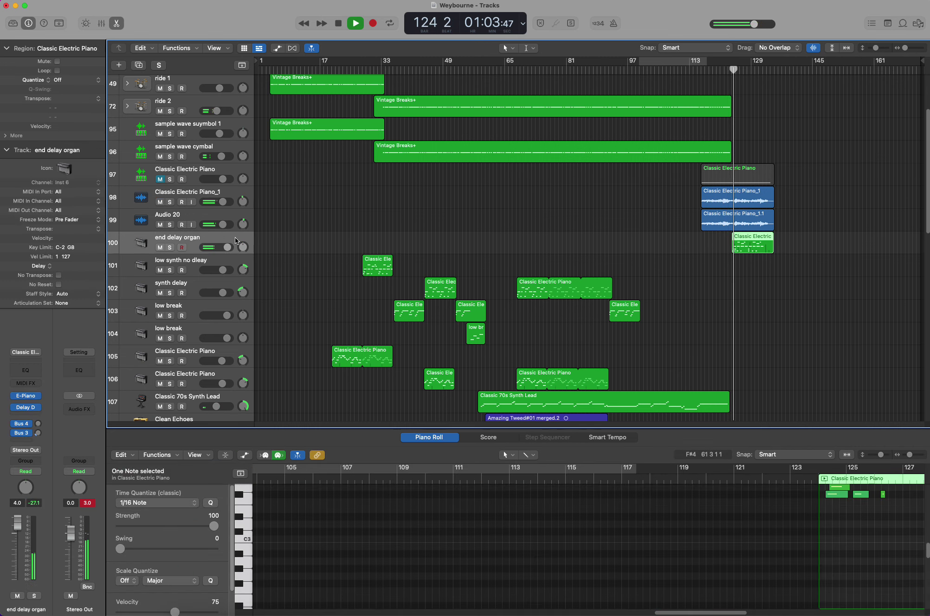
{"action": "left_click", "coordinate": [26, 407]}
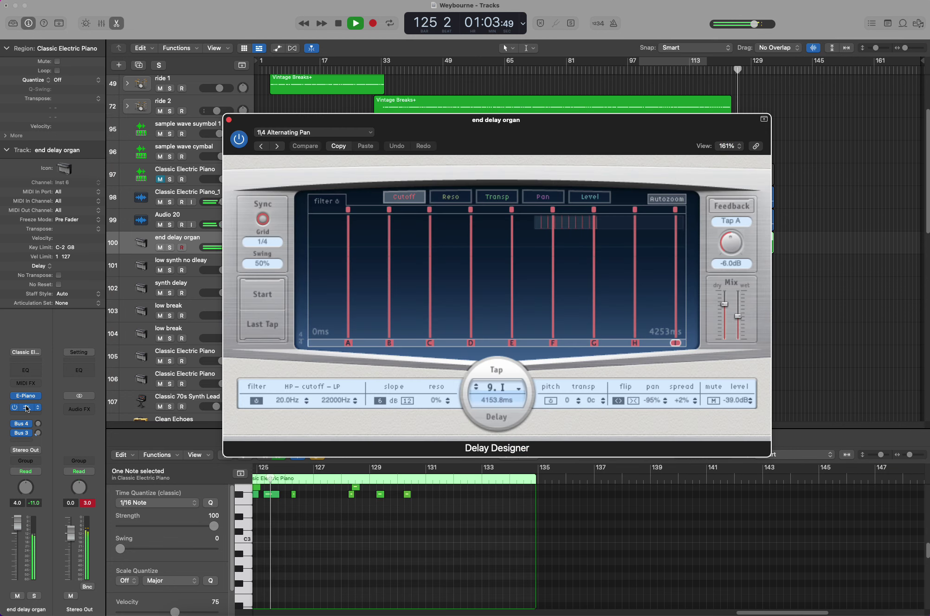
{"action": "left_click", "coordinate": [228, 120]}
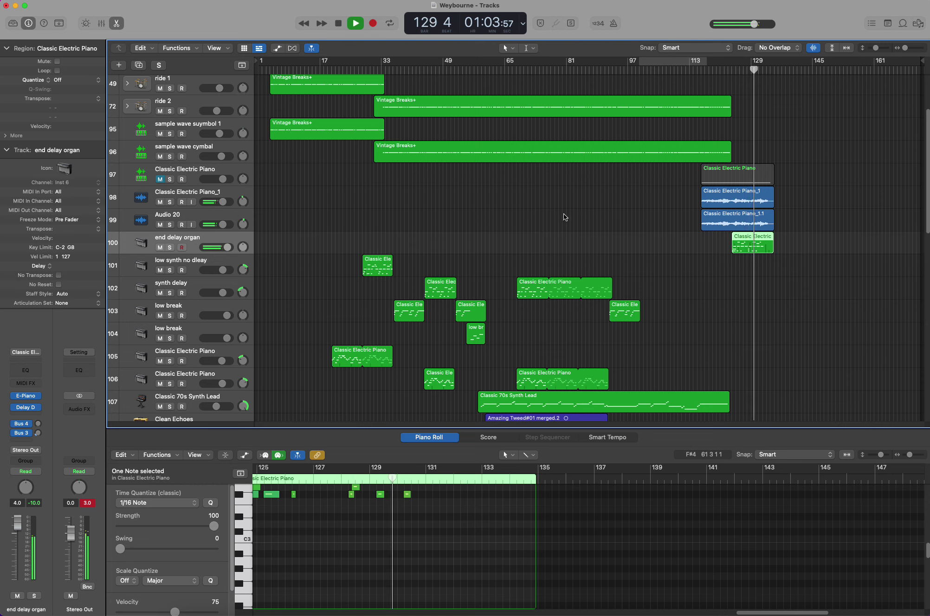
Select and solo the Classic Electric Piano_1 track (98), play it from the start of its region, and stop playback
{"action": "scroll", "coordinate": [810, 199], "scroll_direction": "up", "scroll_amount": 2}
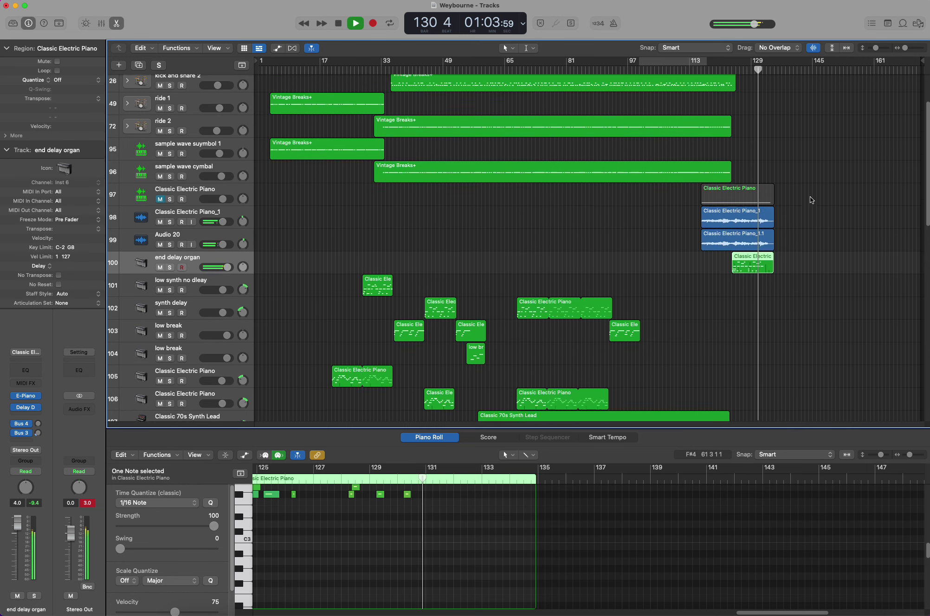
{"action": "scroll", "coordinate": [810, 197], "scroll_direction": "up", "scroll_amount": 3}
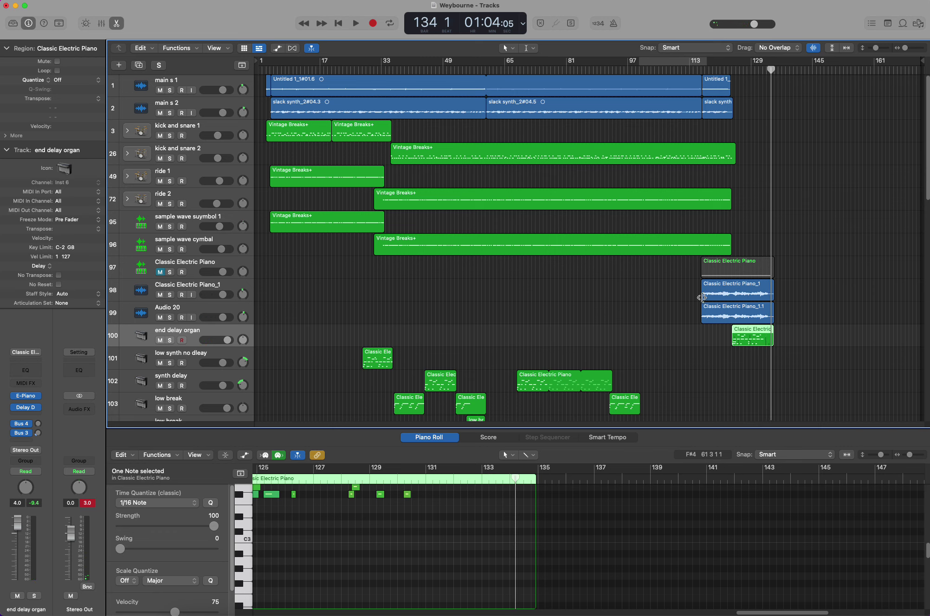
{"action": "left_click", "coordinate": [689, 72]}
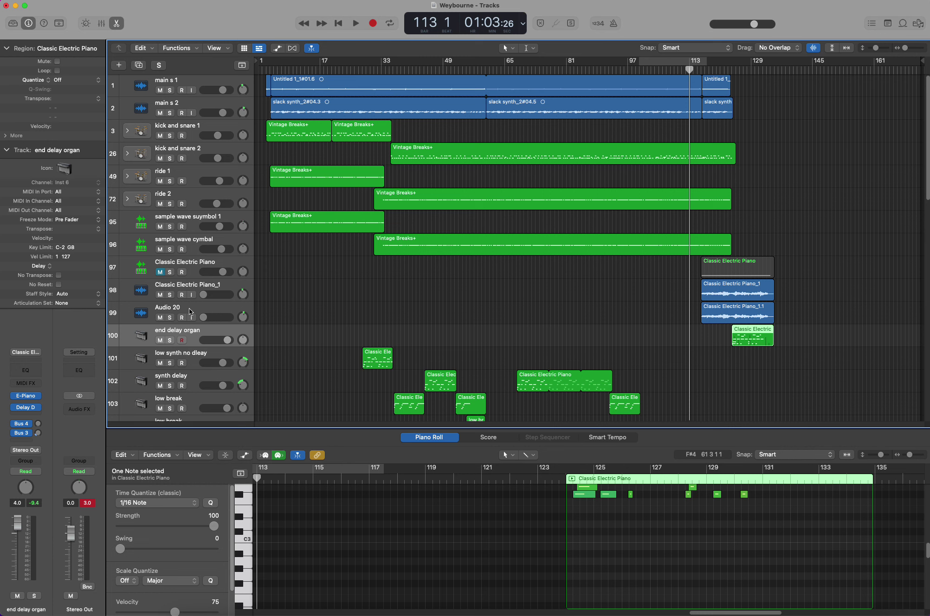
{"action": "left_click", "coordinate": [231, 287]}
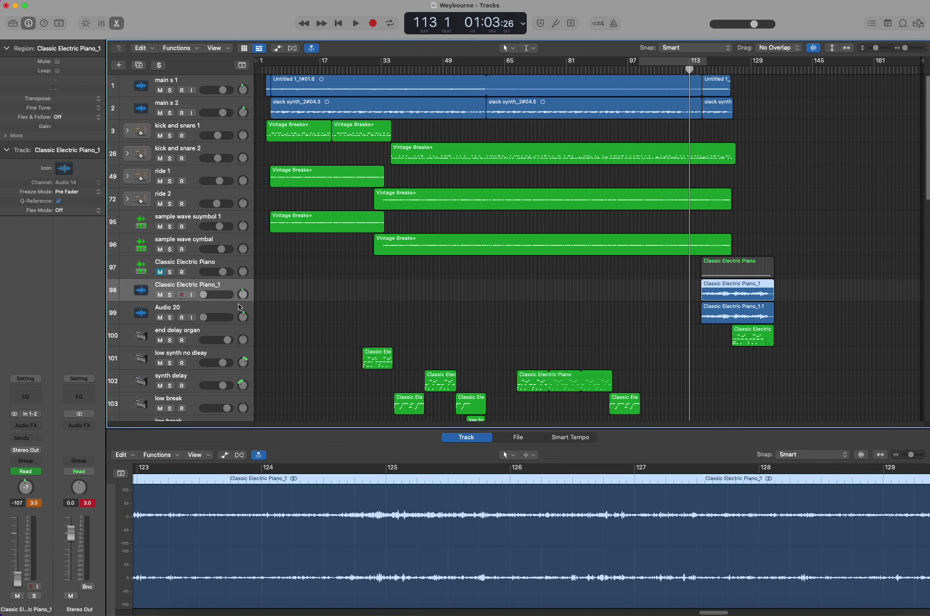
{"action": "left_click", "coordinate": [169, 295]}
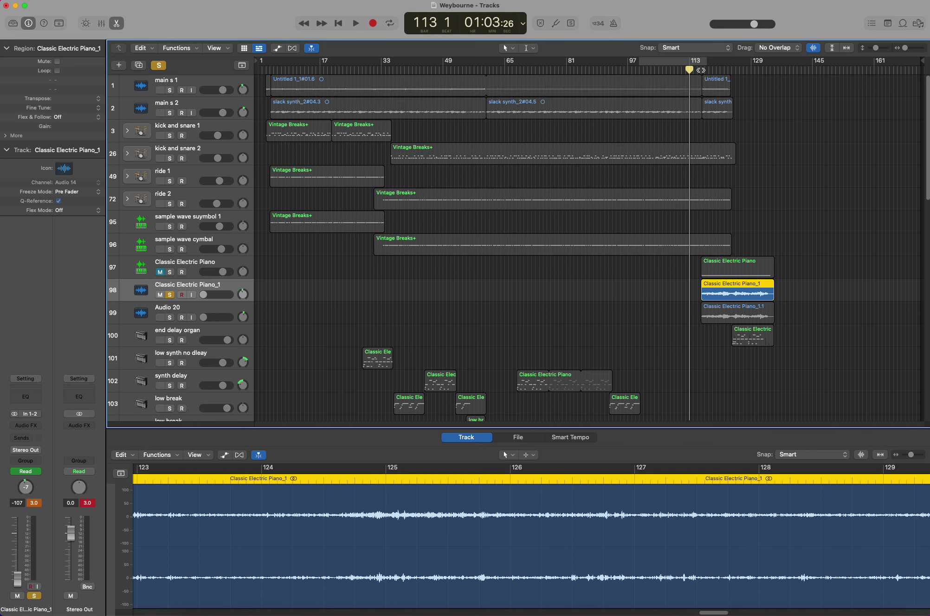
{"action": "left_click", "coordinate": [701, 71]}
{"action": "key", "text": "space"}
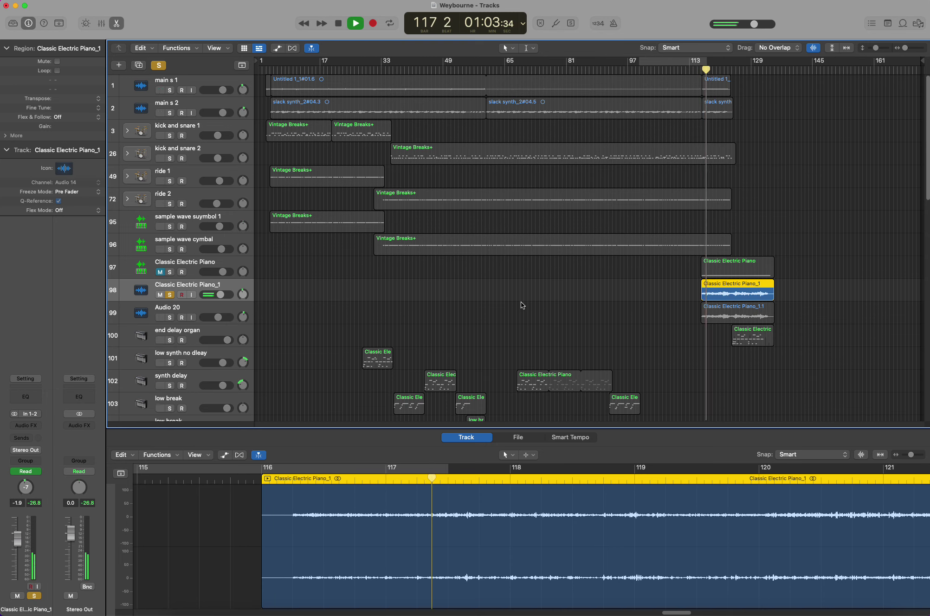
{"action": "key", "text": "space"}
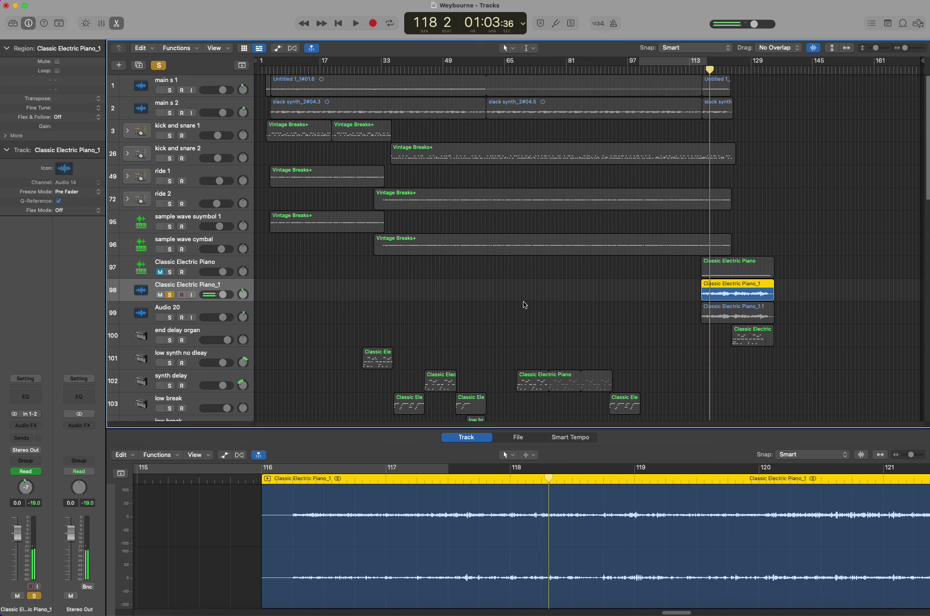
Select and solo the muted Classic Electric Piano track (97), and open its Quick Sampler instrument
{"action": "left_click", "coordinate": [170, 273]}
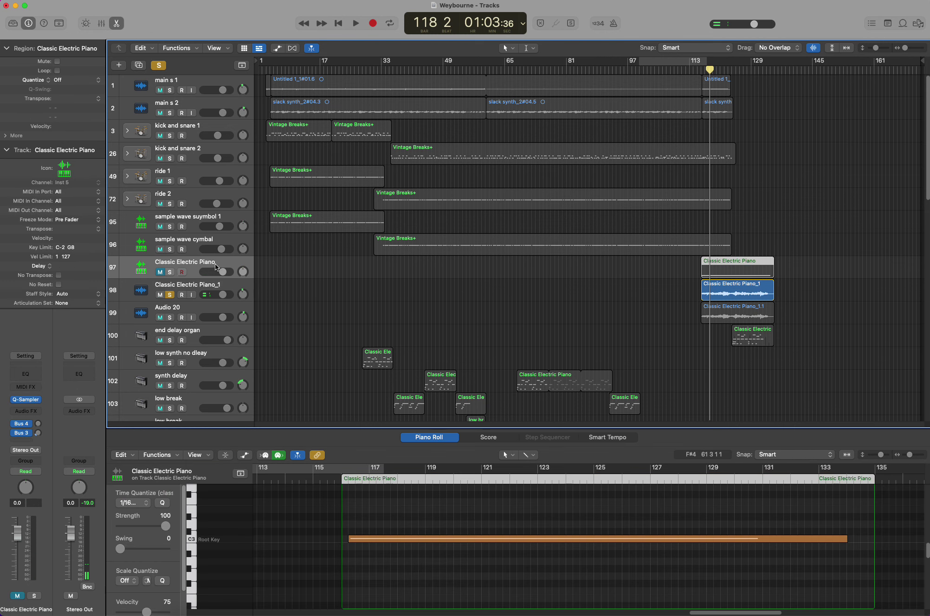
{"action": "left_click", "coordinate": [27, 399]}
{"action": "left_click", "coordinate": [0, 0]}
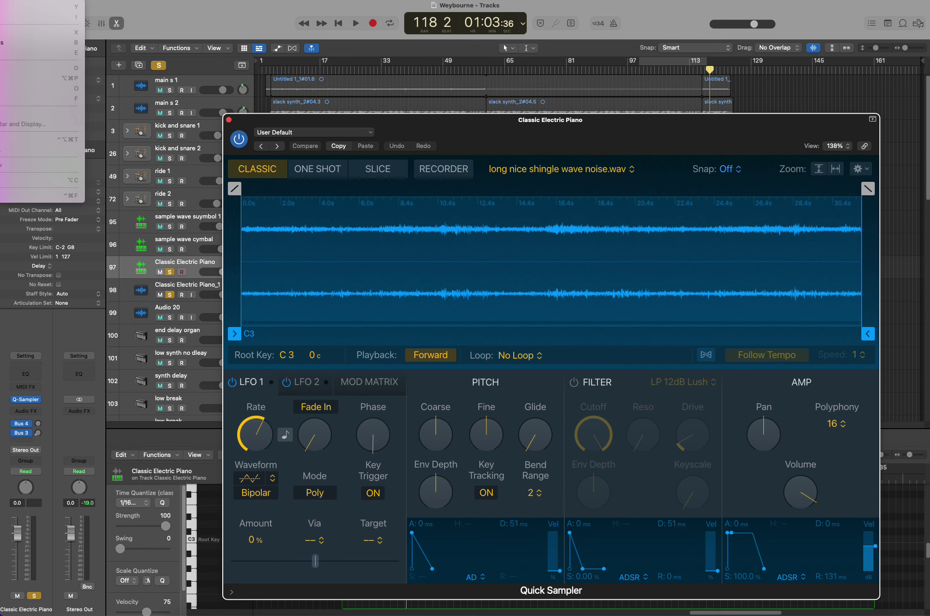
Open Musical Typing, play the F-key note to audition the shingle wave noise sample, and close the keyboard and Quick Sampler windows
{"action": "left_click", "coordinate": [51, 309]}
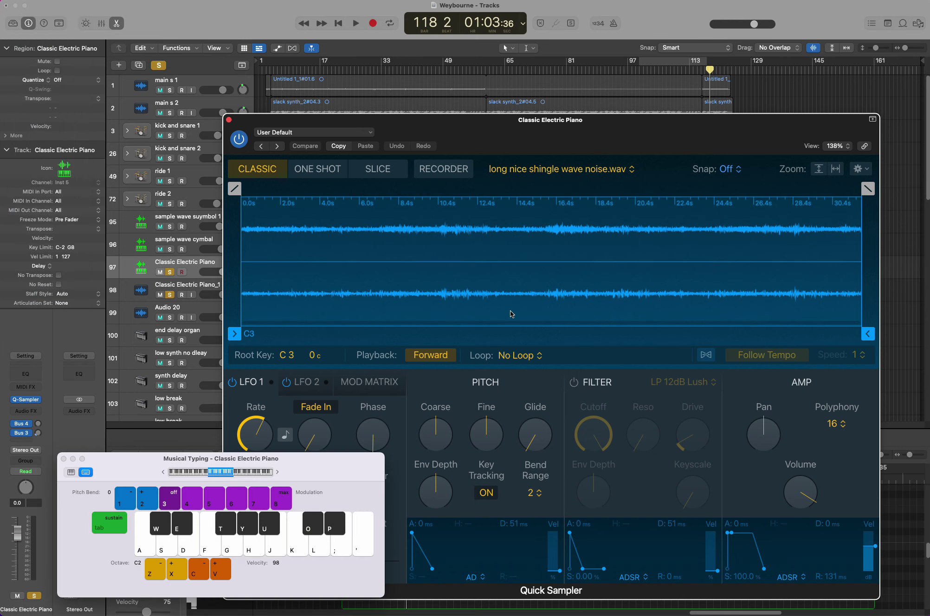
{"action": "left_click", "coordinate": [209, 548]}
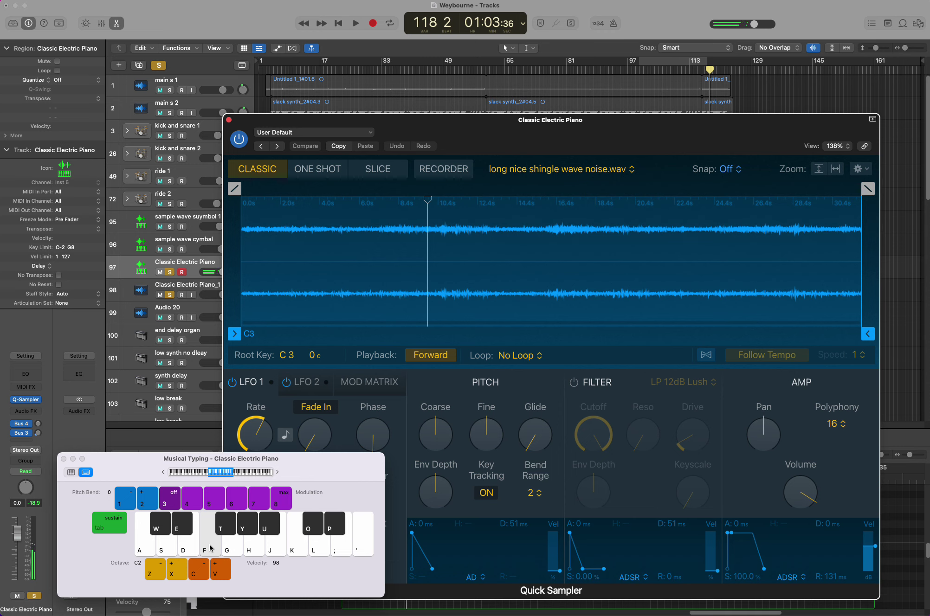
{"action": "left_click", "coordinate": [65, 460]}
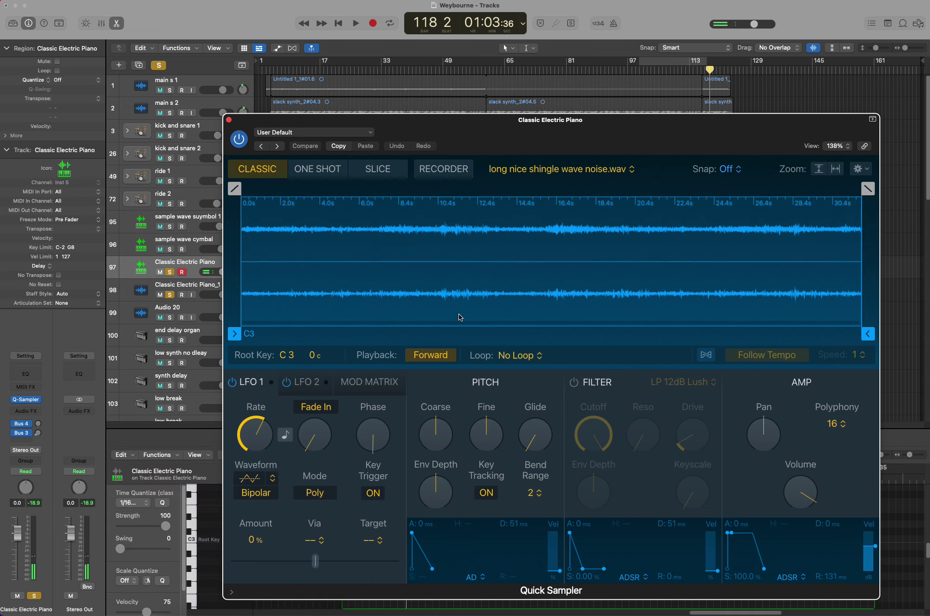
{"action": "left_click", "coordinate": [229, 120]}
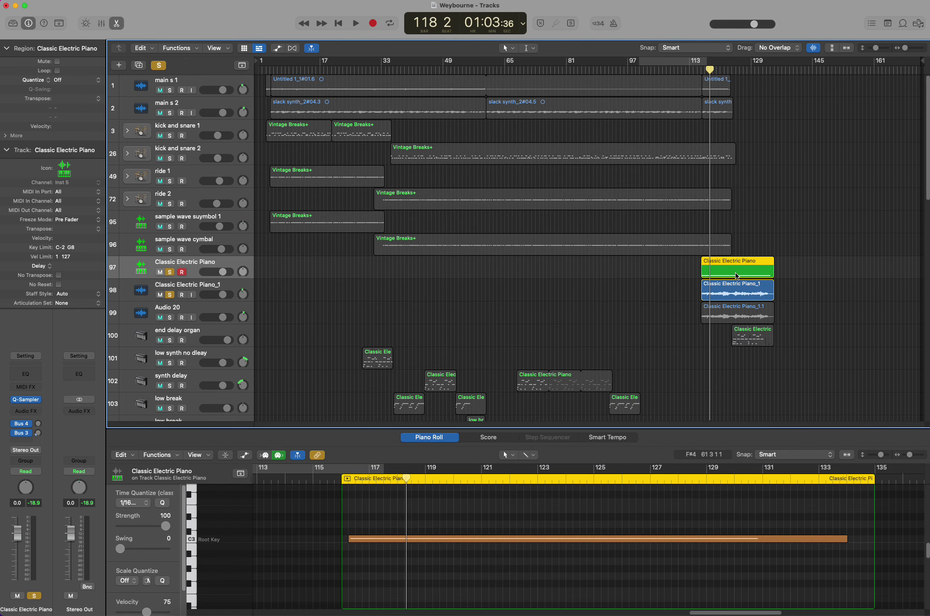
Select the Classic Electric Piano_1 region and its track (98), and start playback
{"action": "left_click", "coordinate": [727, 292]}
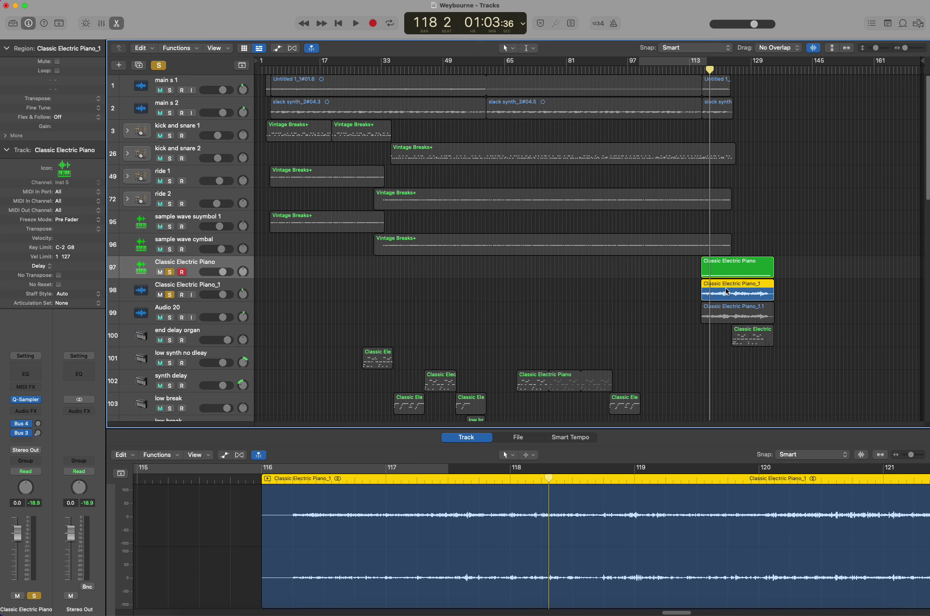
{"action": "left_click", "coordinate": [233, 286]}
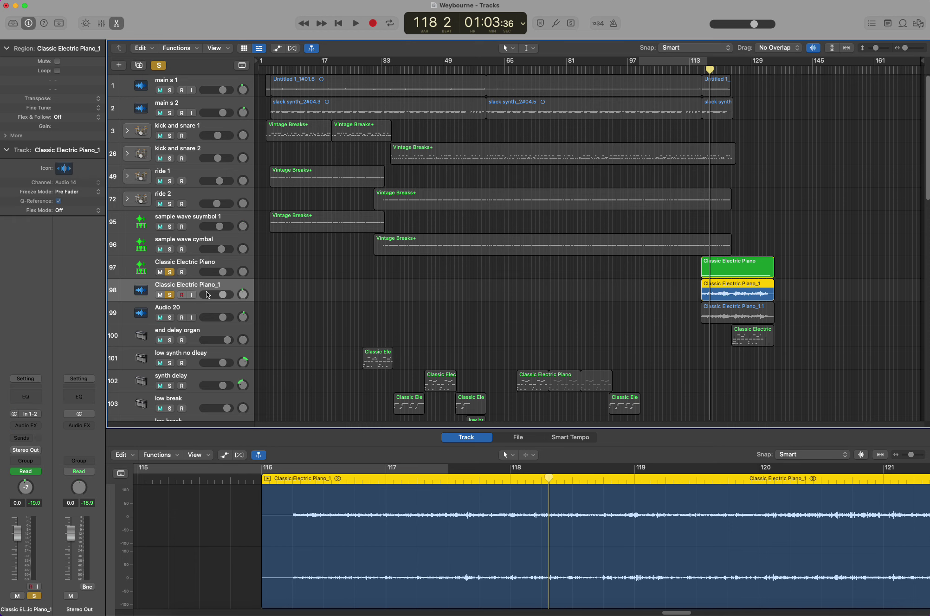
{"action": "key", "text": "space"}
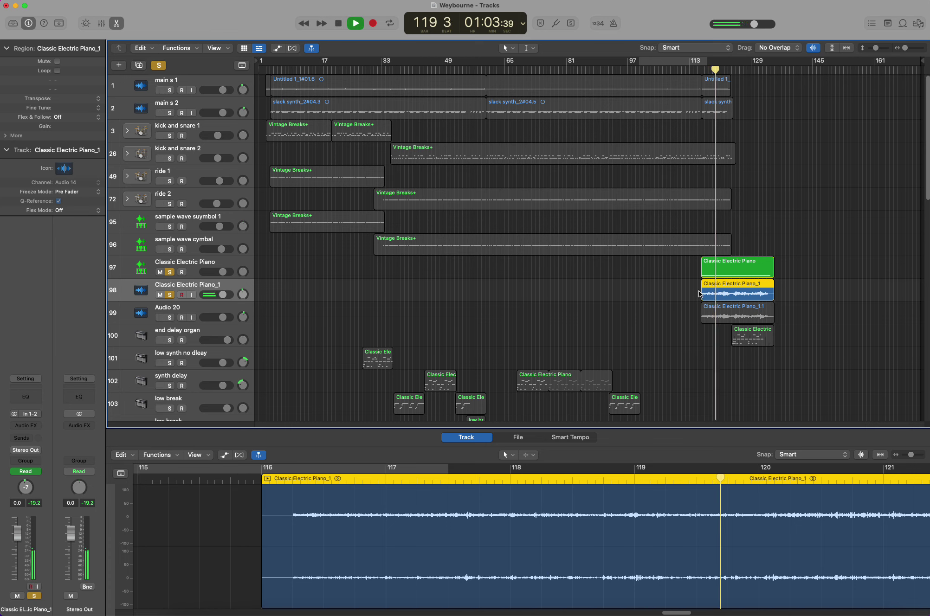
Select and solo the Audio 20 track (99) during playback, unsolo Classic Electric Piano_1 (98), and stop playback
{"action": "left_click", "coordinate": [230, 310]}
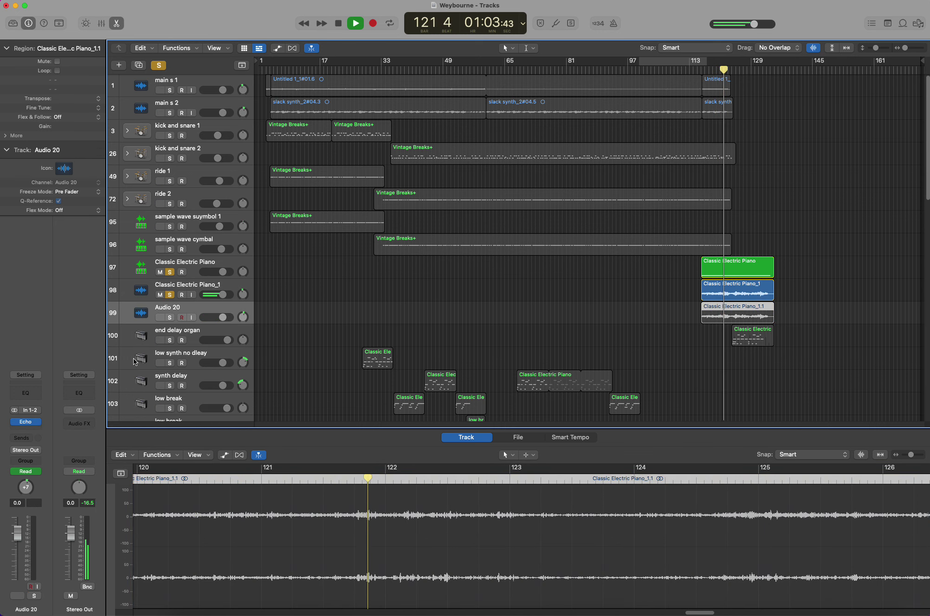
{"action": "left_click", "coordinate": [170, 318]}
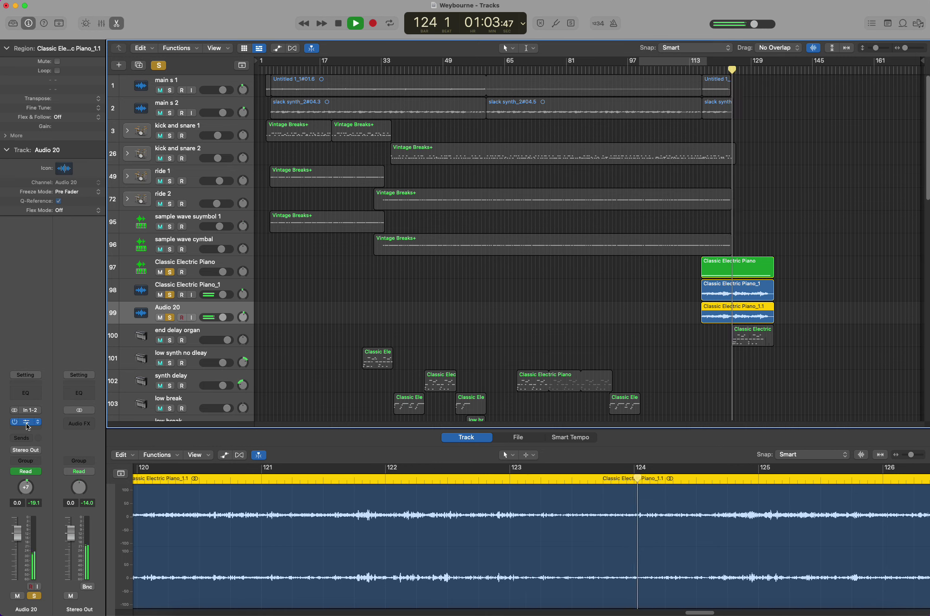
{"action": "left_click", "coordinate": [170, 295]}
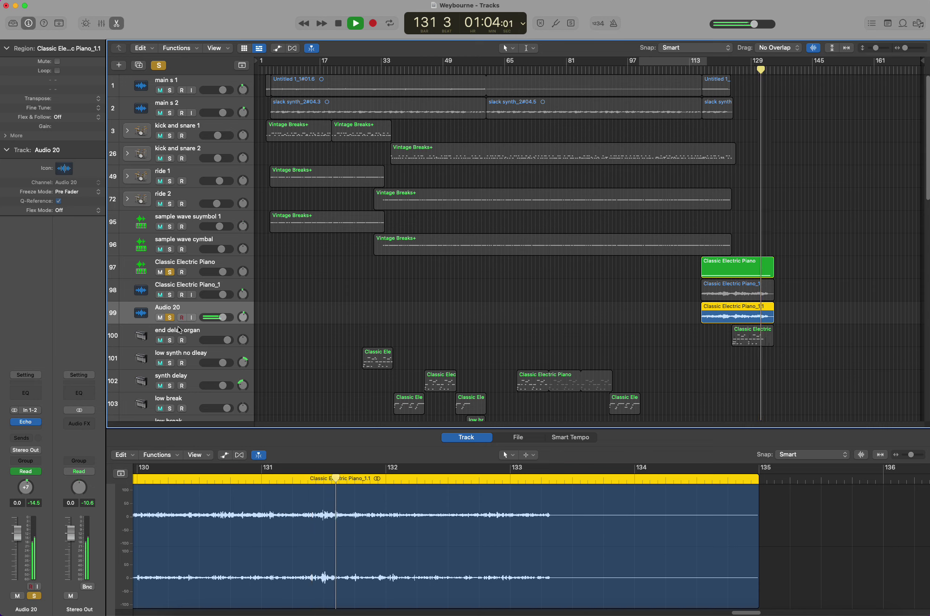
{"action": "key", "text": "space"}
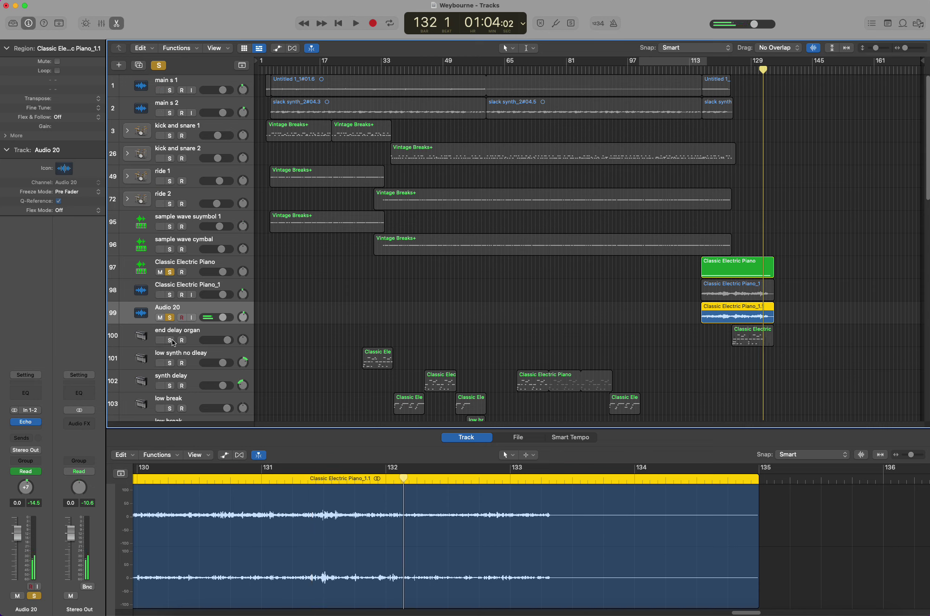
Solo only the end delay organ track (100), unsoloing Audio 20 and Classic Electric Piano (97), and play from the organ region's start
{"action": "left_click", "coordinate": [172, 341]}
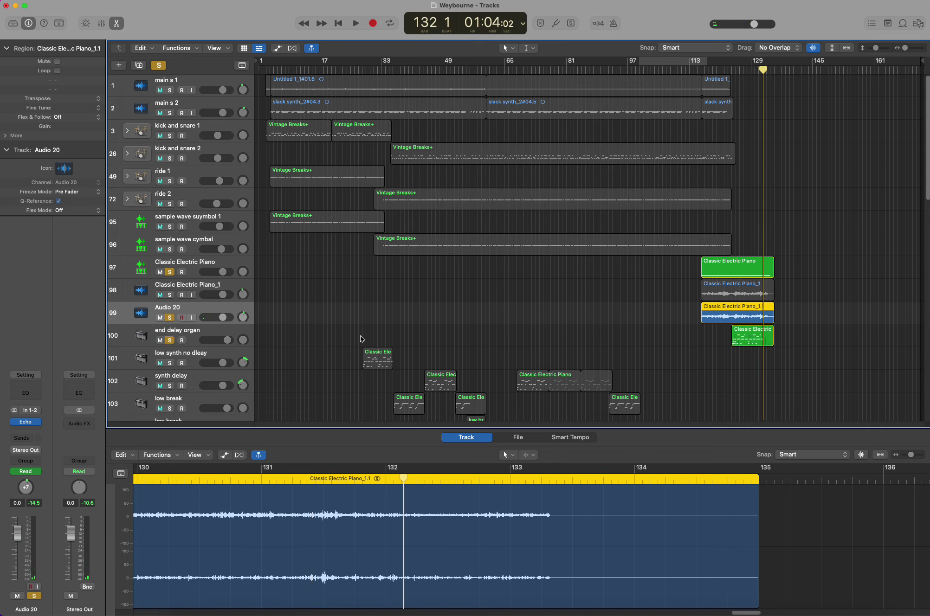
{"action": "left_click", "coordinate": [170, 318]}
{"action": "left_click", "coordinate": [170, 273]}
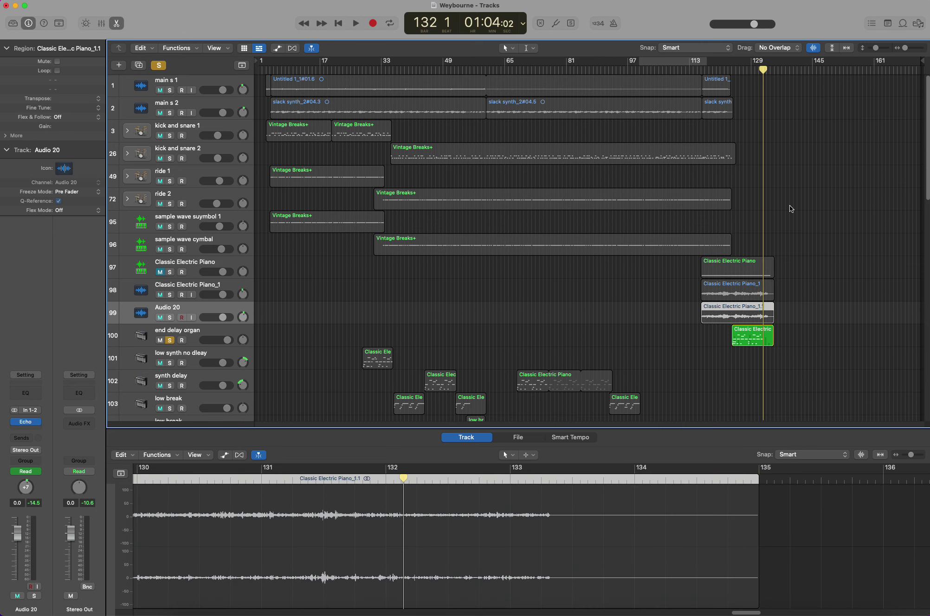
{"action": "left_click", "coordinate": [732, 70]}
{"action": "key", "text": "space"}
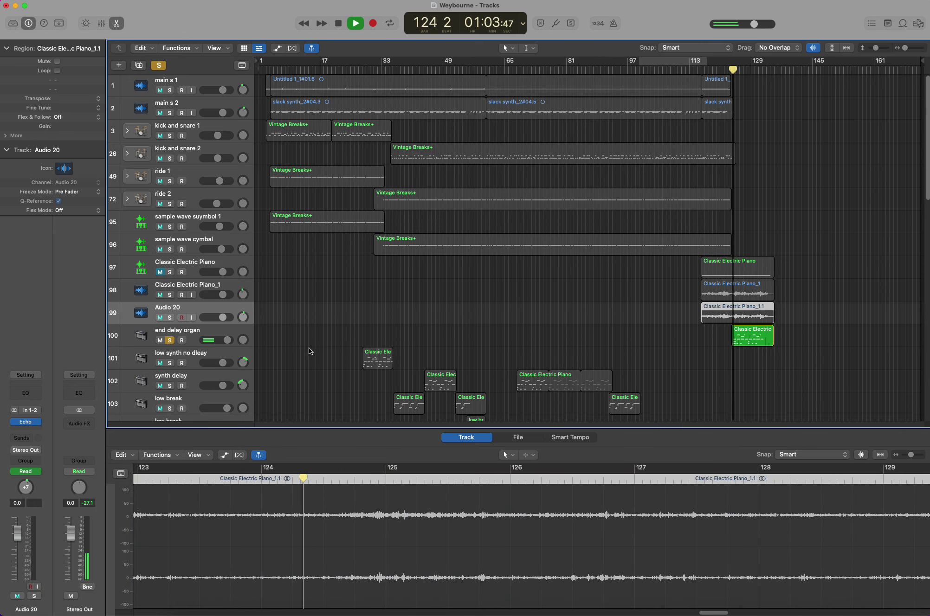
Select the end delay organ track, view its Delay Designer settings during playback, stop playback, and close the plug-in window
{"action": "left_click", "coordinate": [233, 328]}
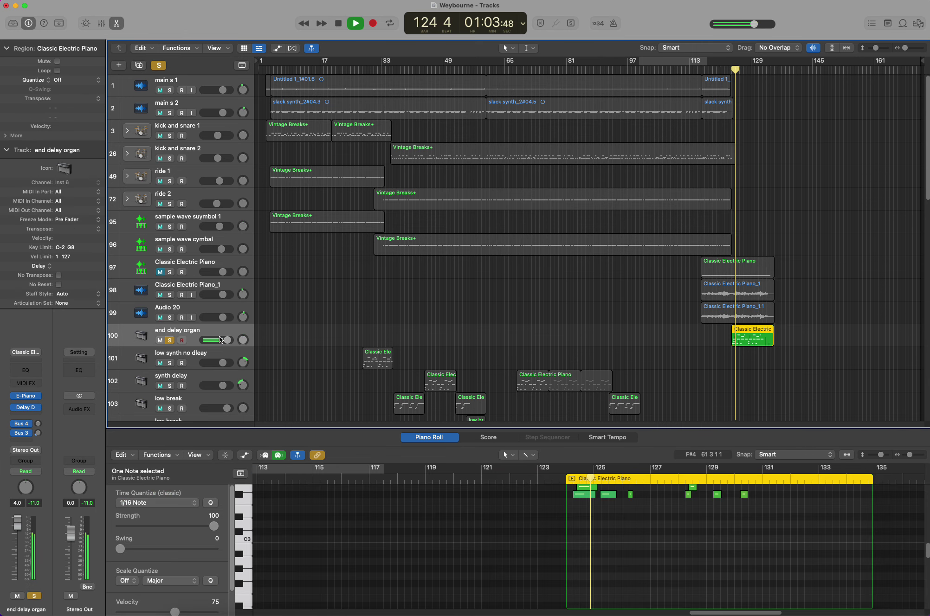
{"action": "left_click", "coordinate": [25, 407]}
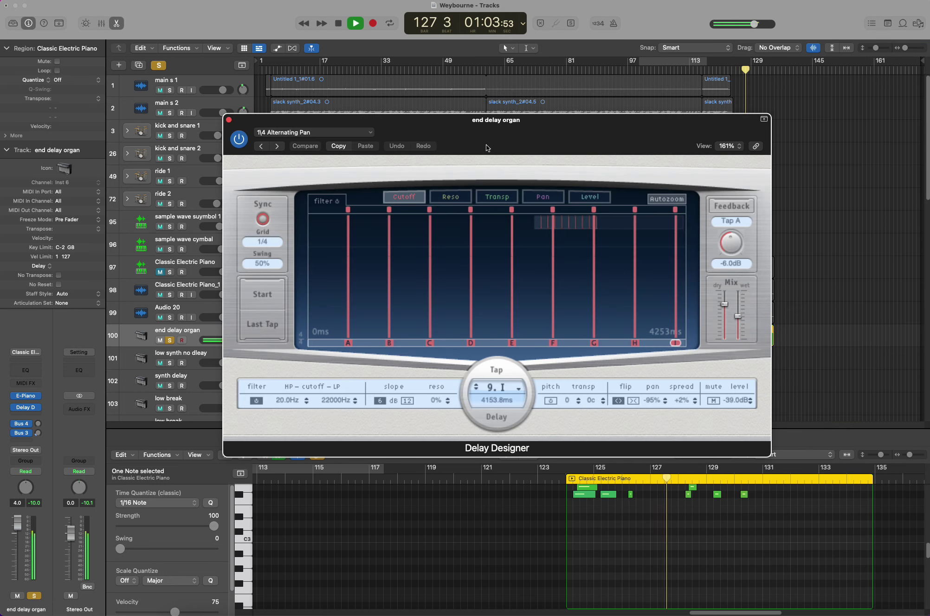
{"action": "key", "text": "space"}
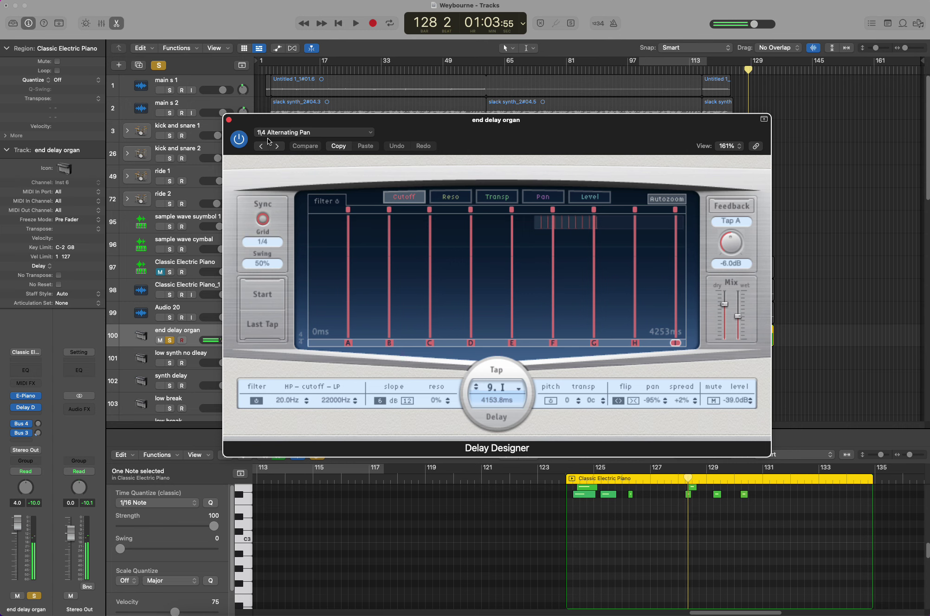
{"action": "left_click", "coordinate": [228, 120]}
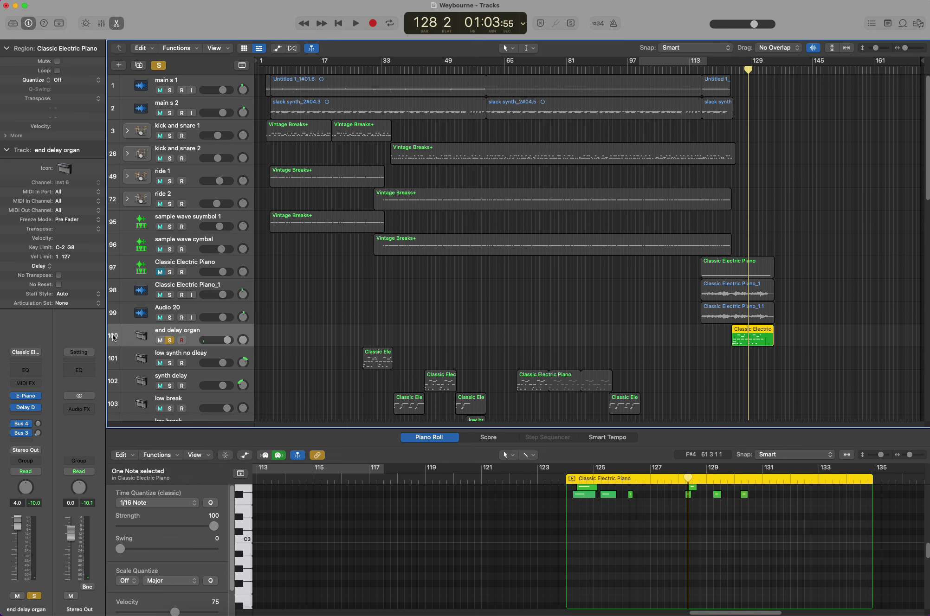
Unsolo the end delay organ track and play the full mix from just before the wave-noise regions
{"action": "left_click", "coordinate": [170, 340]}
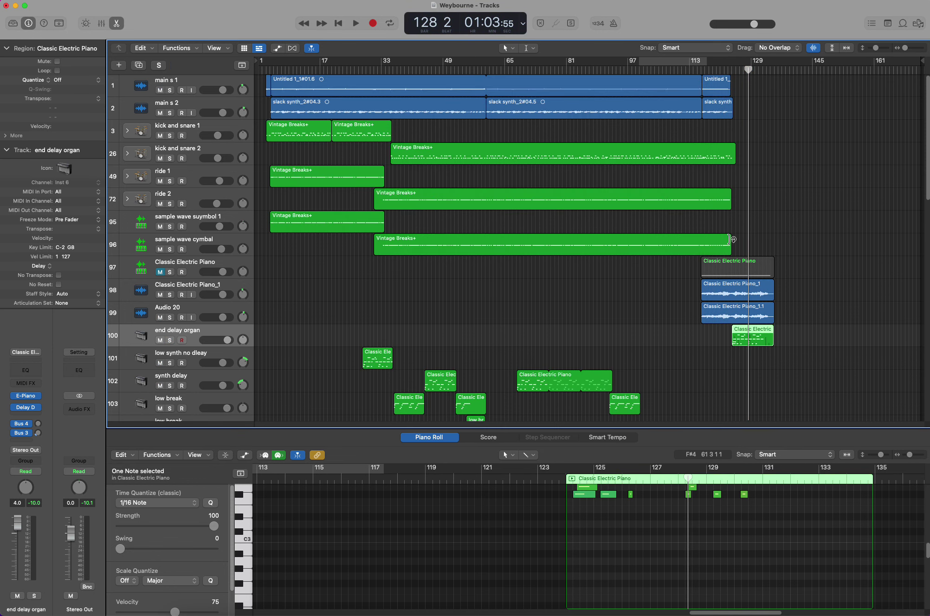
{"action": "left_click", "coordinate": [697, 70]}
{"action": "key", "text": "space"}
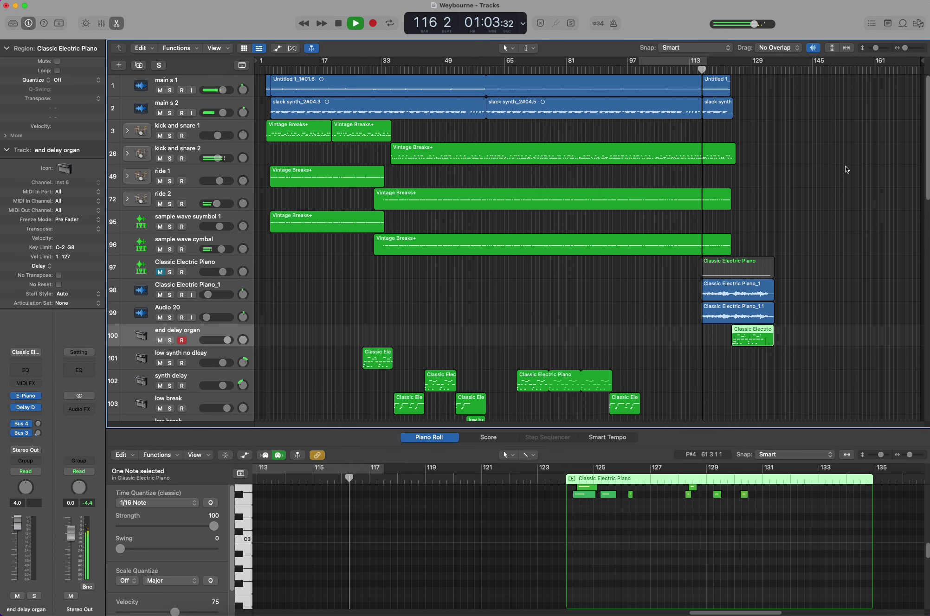
Solo the Big Stack bass track (115) briefly during playback, return to the full mix, and stop playback
{"action": "scroll", "coordinate": [845, 166], "scroll_direction": "down", "scroll_amount": 2}
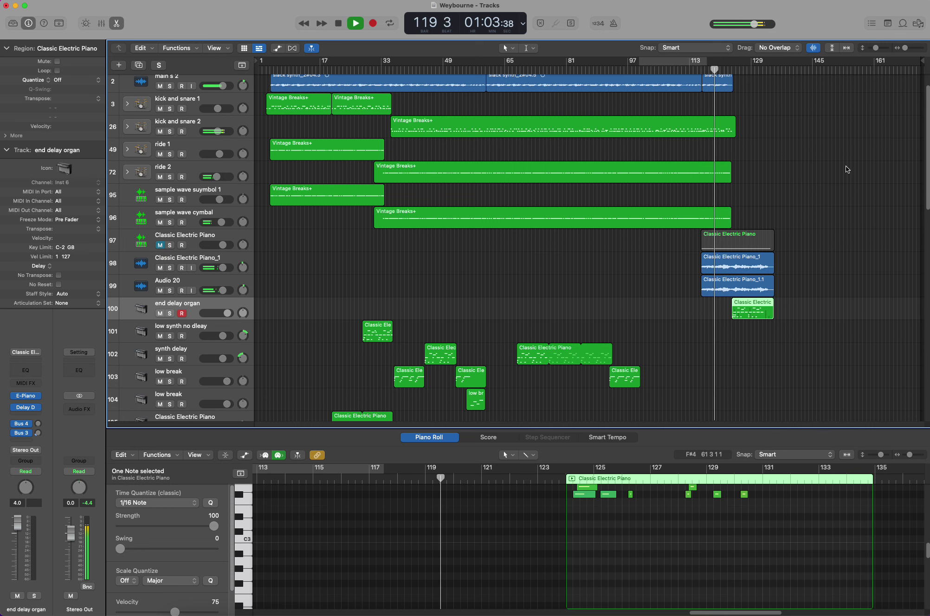
{"action": "scroll", "coordinate": [845, 165], "scroll_direction": "down", "scroll_amount": 10}
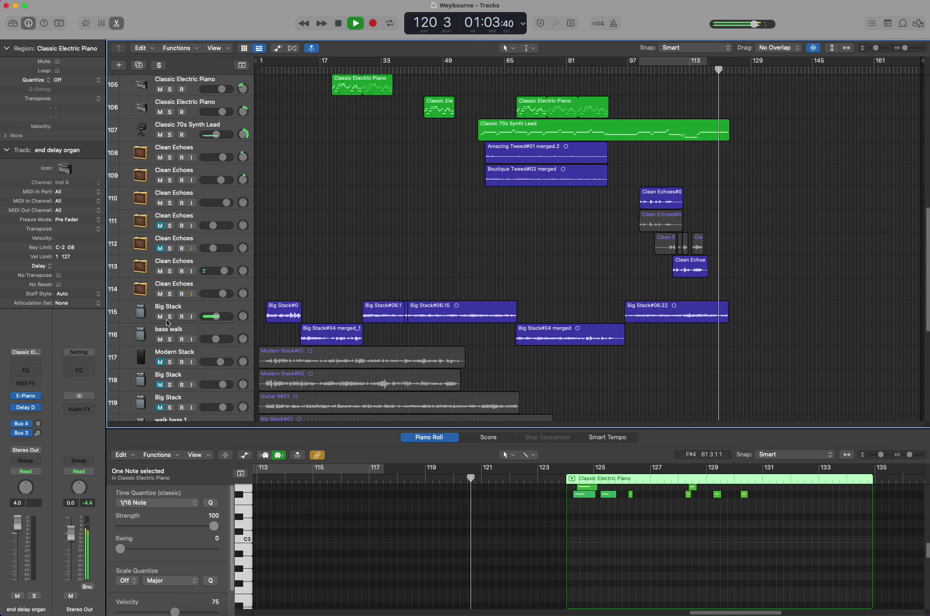
{"action": "left_click", "coordinate": [170, 317]}
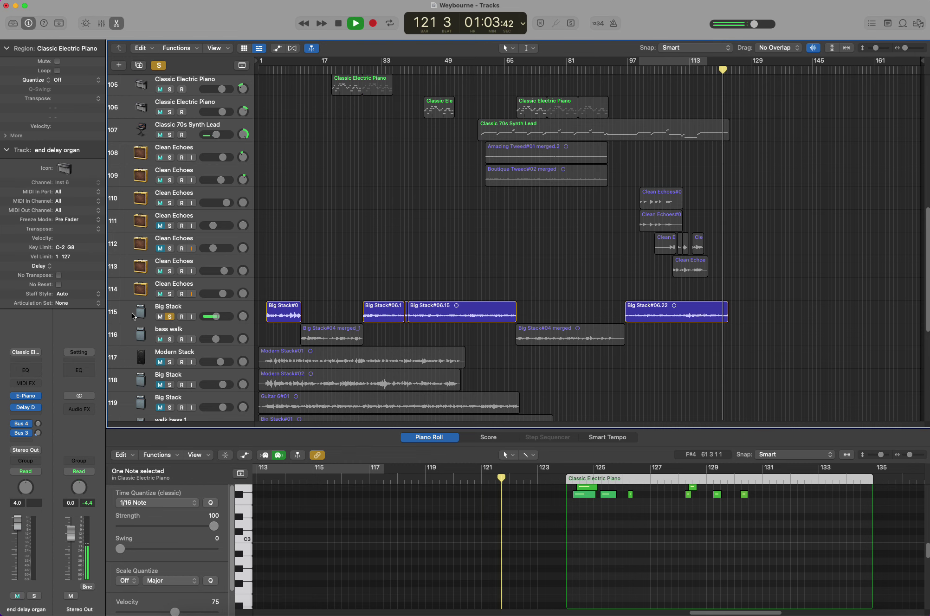
{"action": "left_click", "coordinate": [171, 316]}
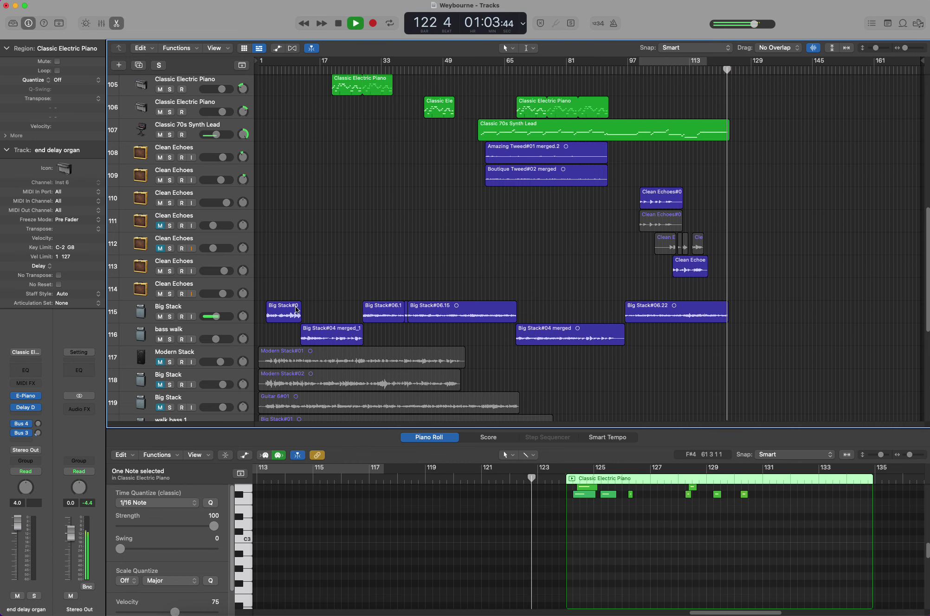
{"action": "scroll", "coordinate": [807, 283], "scroll_direction": "up", "scroll_amount": 3}
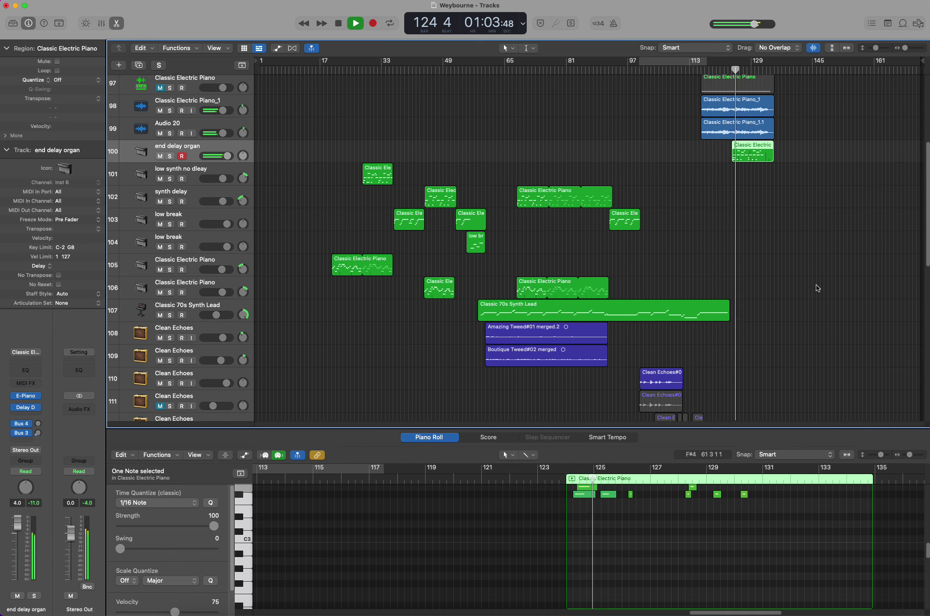
{"action": "key", "text": "space"}
Solo the Big Stack track (115), play it from bar 110, and select its Big Stack#06.22 region
{"action": "scroll", "coordinate": [815, 286], "scroll_direction": "down", "scroll_amount": 5}
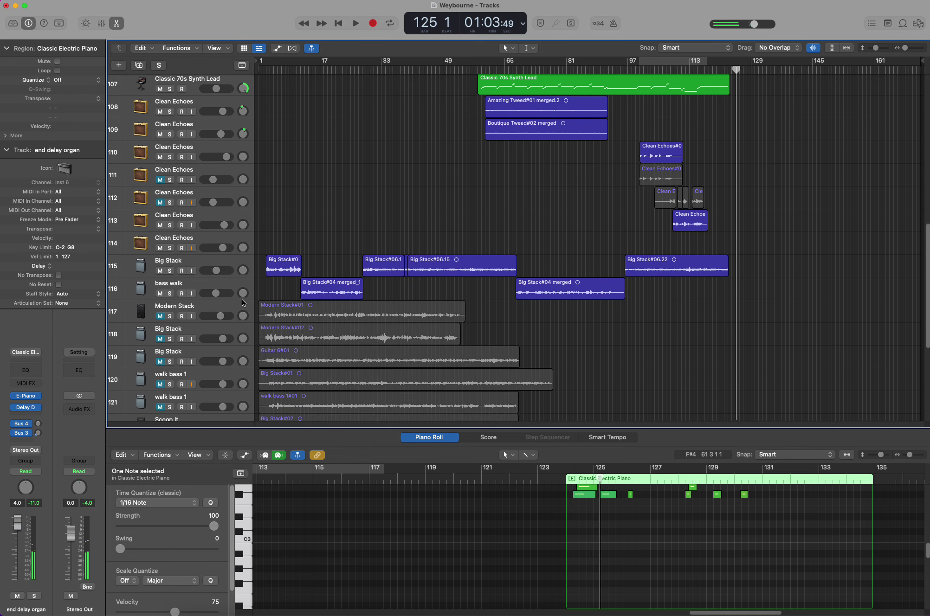
{"action": "left_click", "coordinate": [170, 272]}
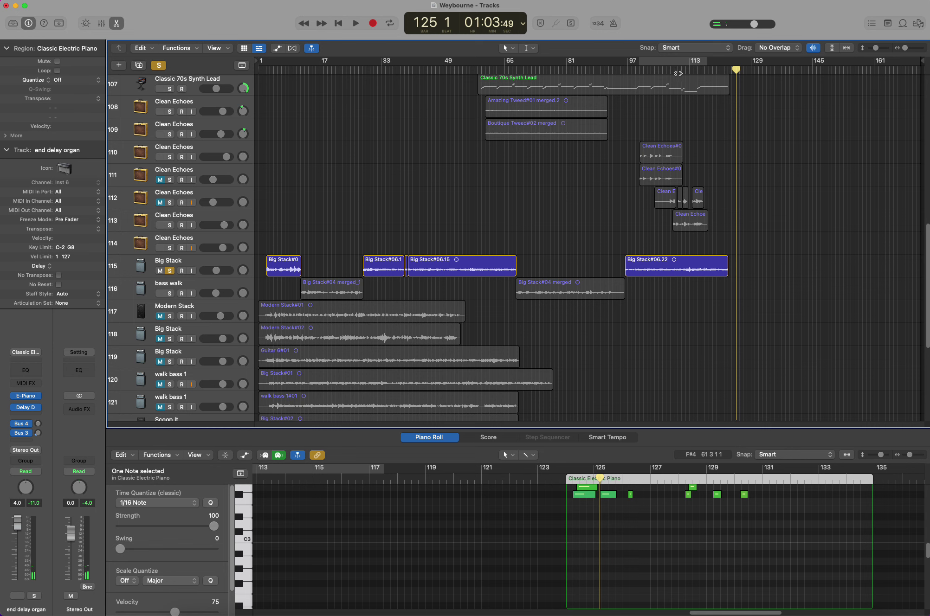
{"action": "key", "text": "space"}
{"action": "scroll", "coordinate": [756, 158], "scroll_direction": "up", "scroll_amount": 10}
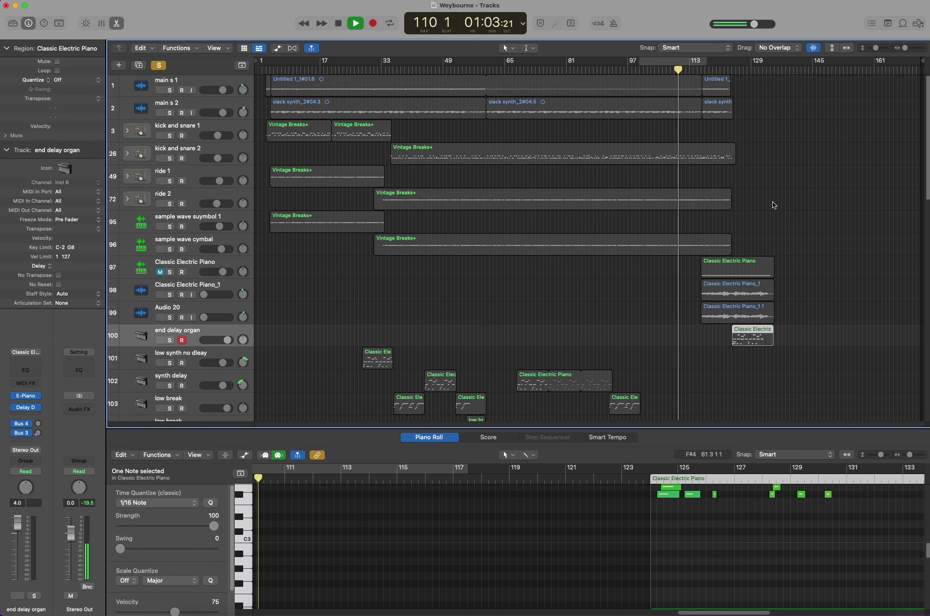
{"action": "scroll", "coordinate": [773, 202], "scroll_direction": "down", "scroll_amount": 10}
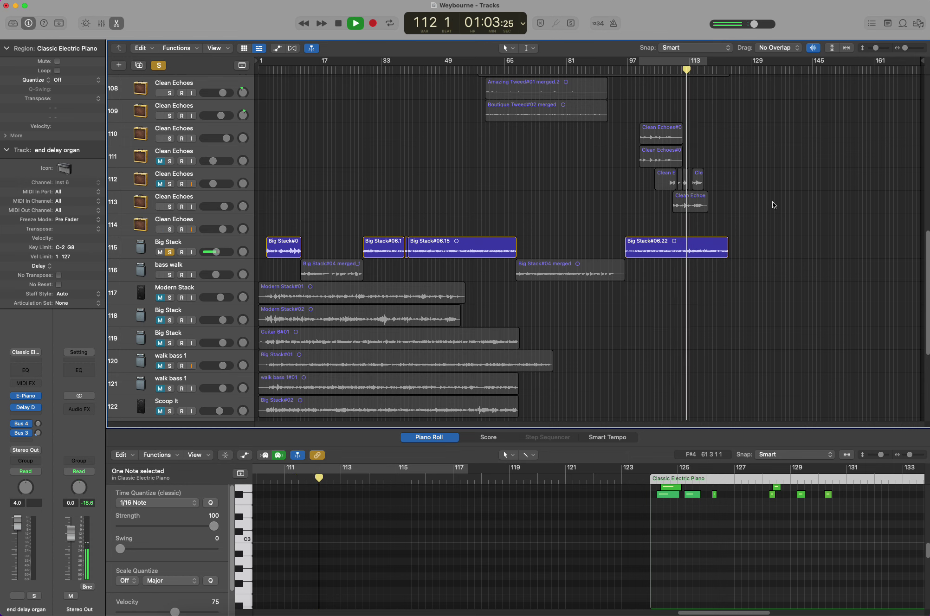
{"action": "left_click", "coordinate": [715, 243]}
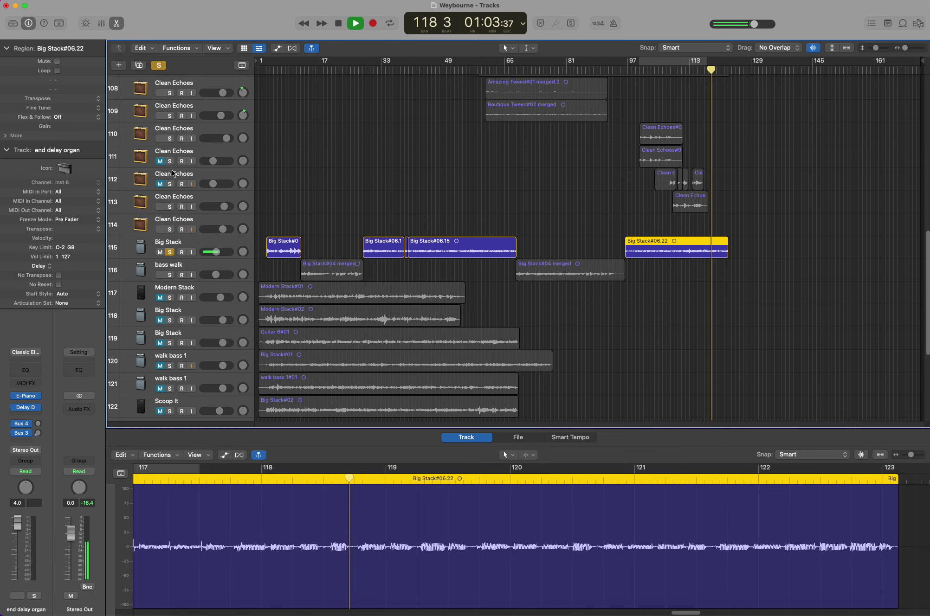
Clear all solos, play the full mix through the song's ending, select the Audio 20 track (99), and stop playback
{"action": "left_click", "coordinate": [161, 66]}
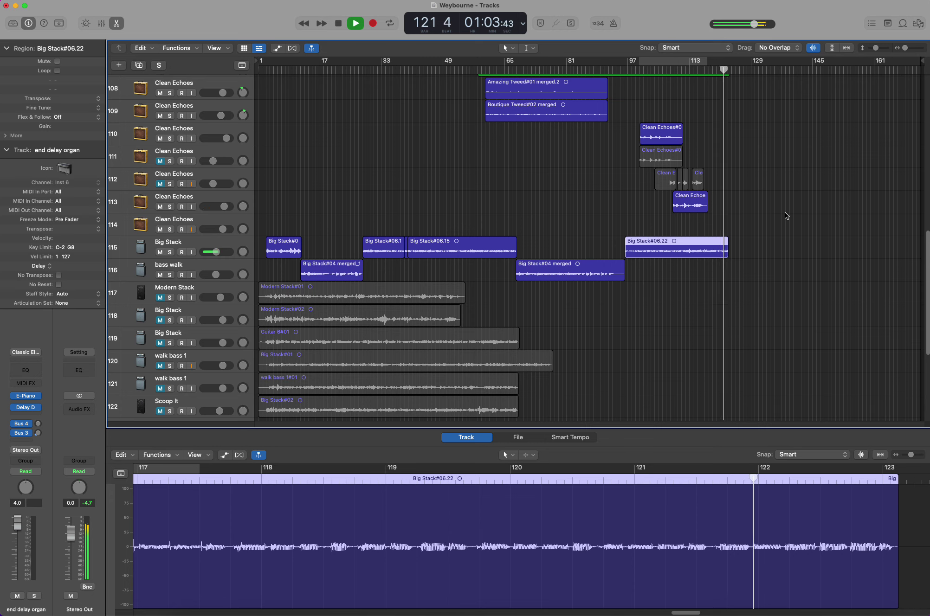
{"action": "scroll", "coordinate": [785, 212], "scroll_direction": "up", "scroll_amount": 10}
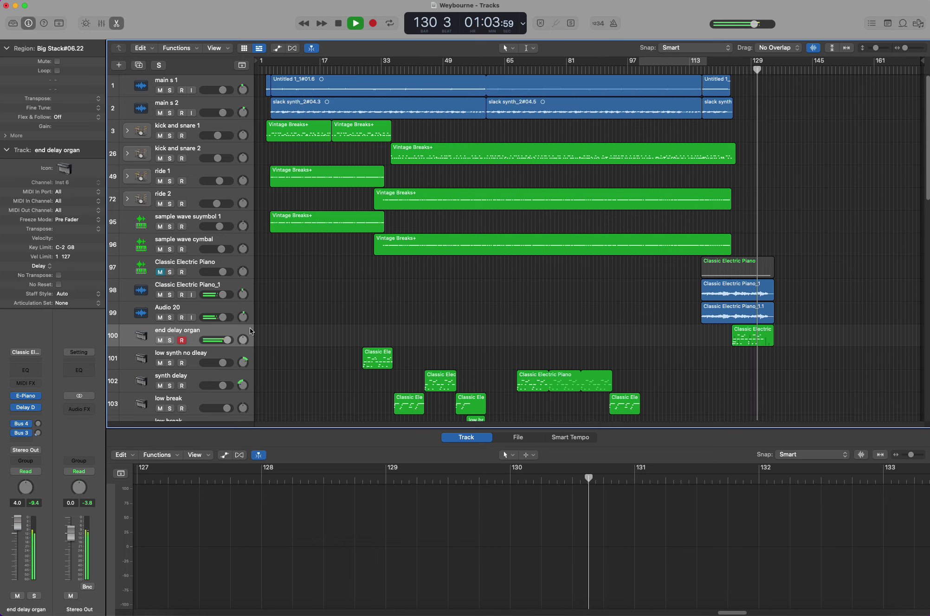
{"action": "left_click", "coordinate": [240, 307]}
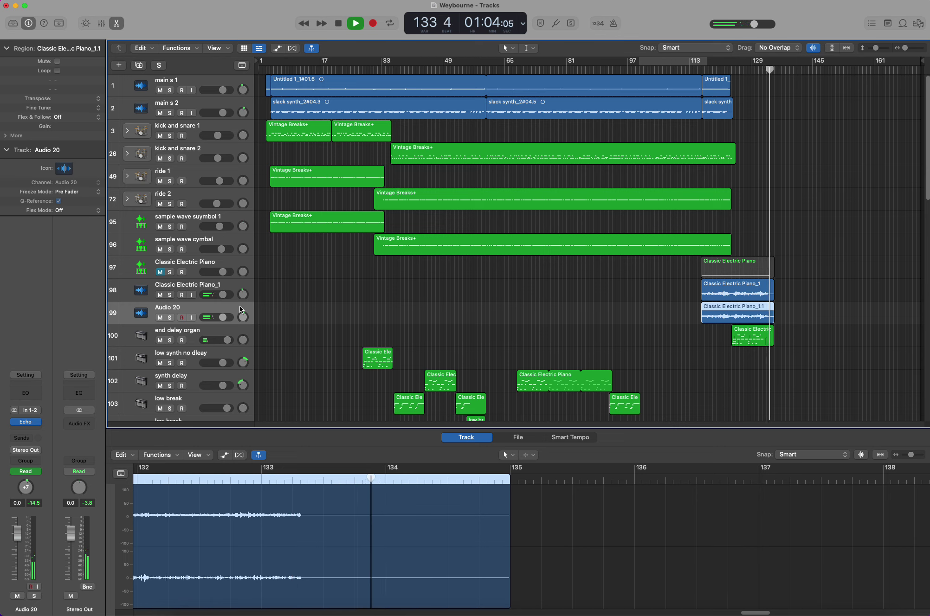
{"action": "key", "text": "space"}
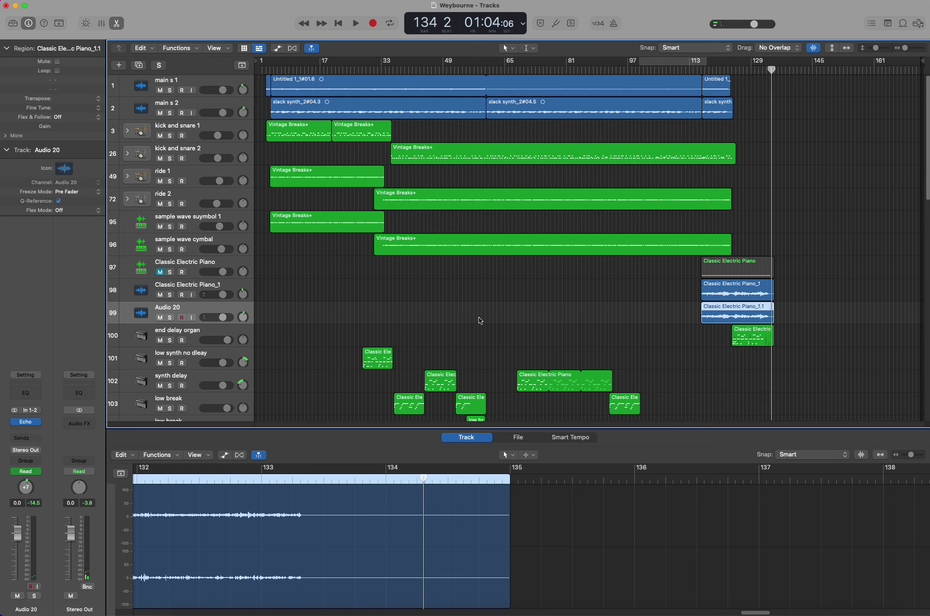